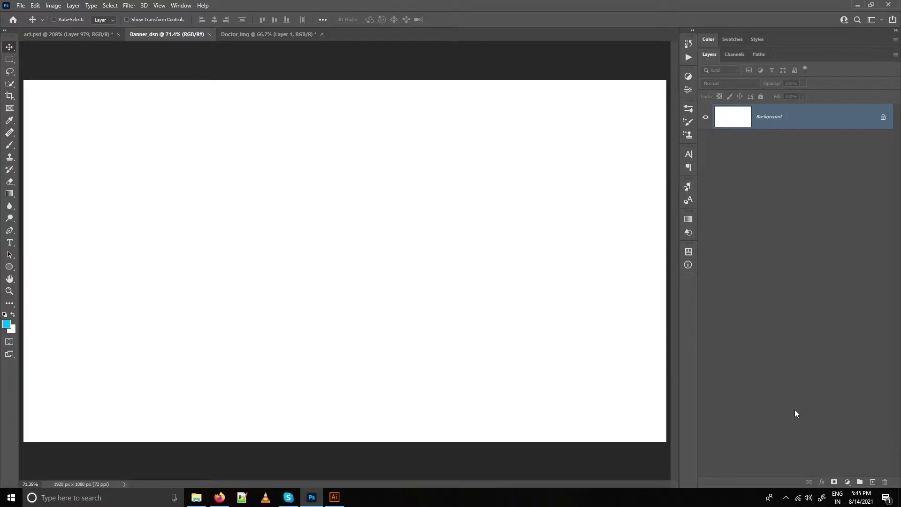
Add a gradient fill layer above the white background and load the Black, White preset from the Basics group
{"action": "left_click", "coordinate": [848, 483]}
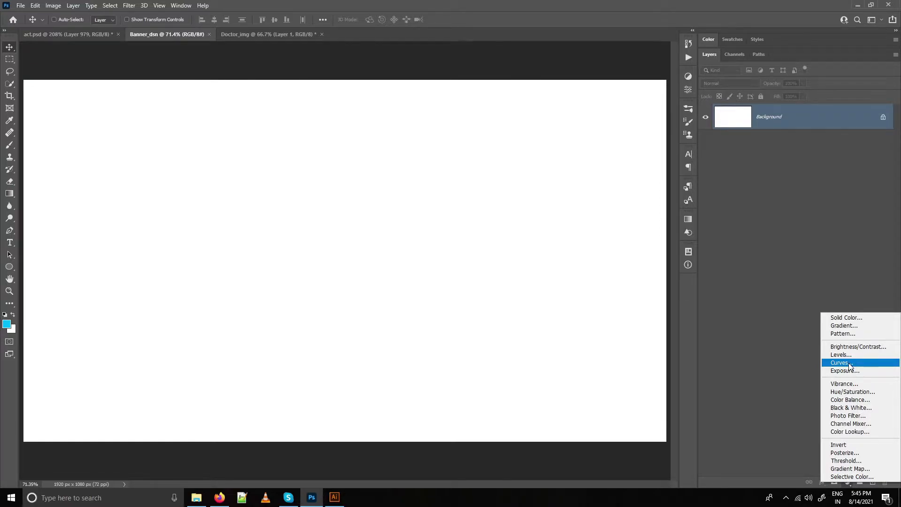
{"action": "left_click", "coordinate": [848, 326]}
{"action": "left_click", "coordinate": [667, 177]}
{"action": "left_click", "coordinate": [635, 152]}
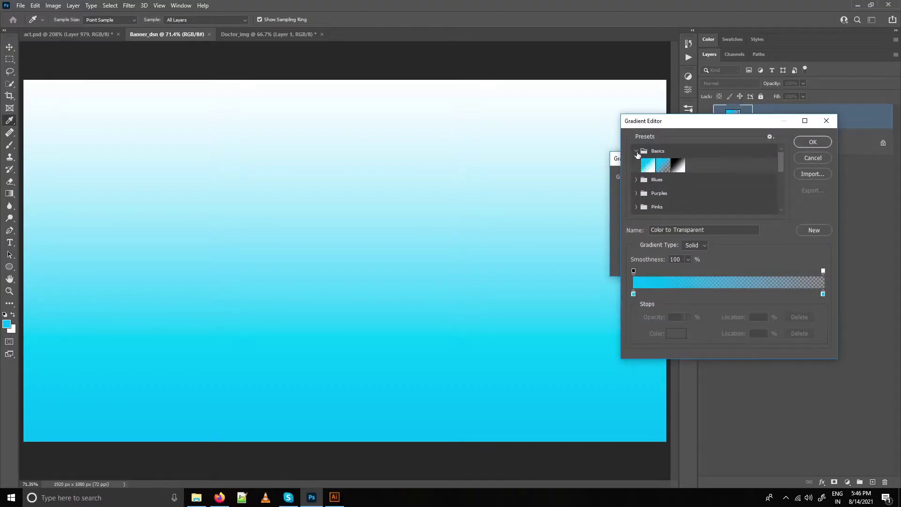
{"action": "left_click", "coordinate": [677, 168]}
{"action": "left_click", "coordinate": [637, 149]}
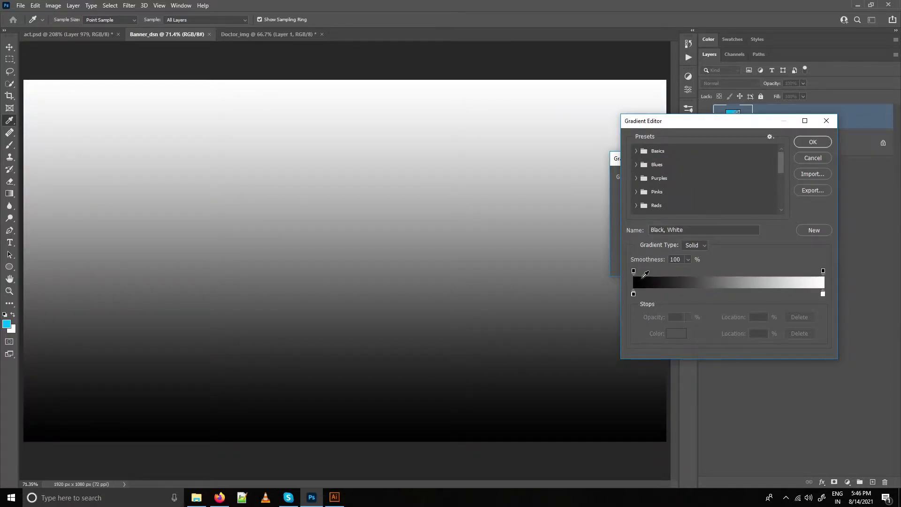
Change the gradient's starting black colour stop to light blue 00baff
{"action": "left_click", "coordinate": [634, 294]}
{"action": "double_click", "coordinate": [634, 294]}
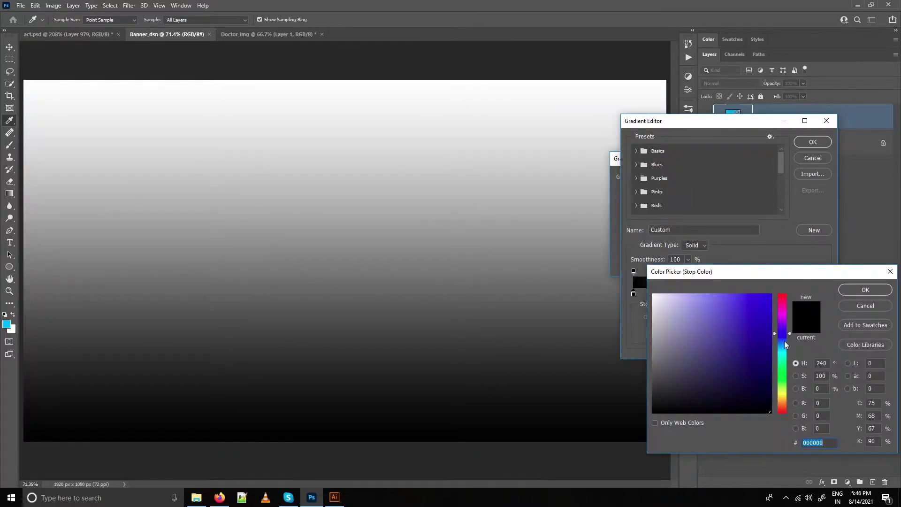
{"action": "left_click_drag", "start_coordinate": [783, 343], "coordinate": [779, 287]}
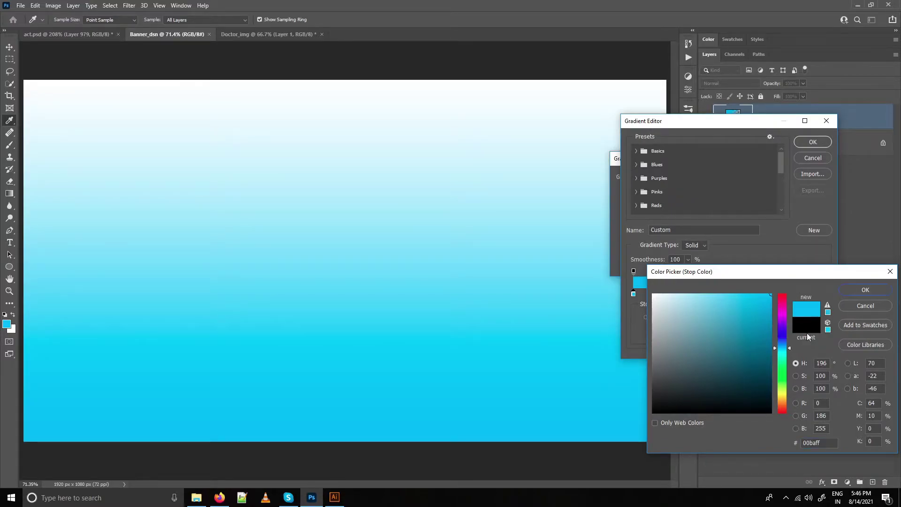
{"action": "double_click", "coordinate": [830, 443]}
{"action": "left_click", "coordinate": [862, 291]}
Change the gradient's white end stop to blue 0858d0 and accept the edited gradient
{"action": "double_click", "coordinate": [822, 294]}
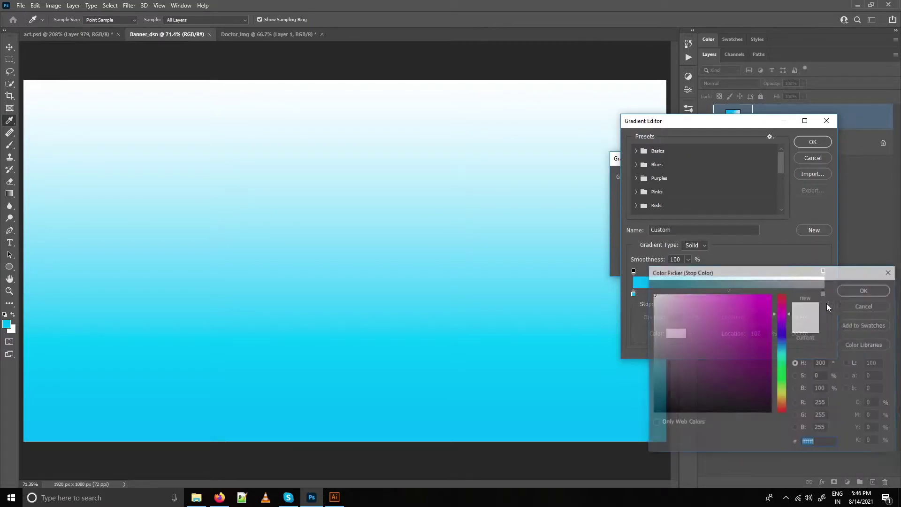
{"action": "left_click_drag", "start_coordinate": [783, 324], "coordinate": [767, 315]}
{"action": "left_click", "coordinate": [799, 443]}
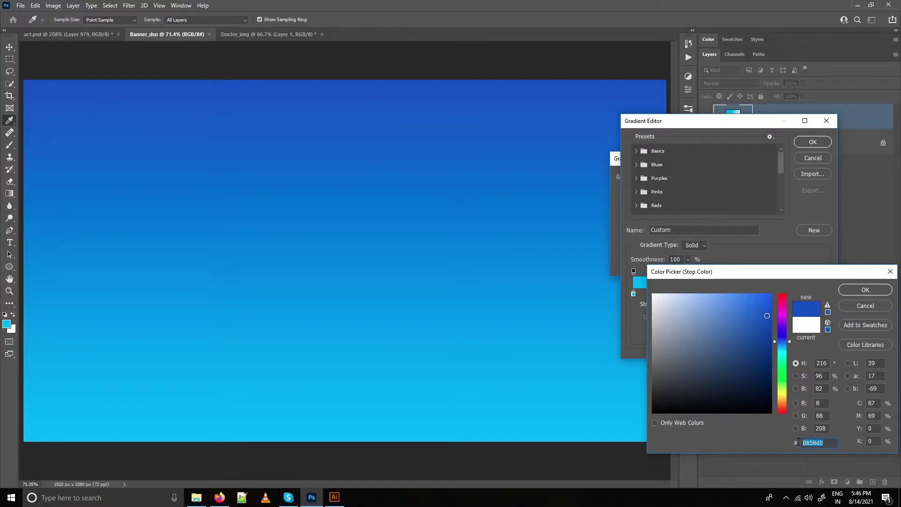
{"action": "left_click", "coordinate": [865, 291]}
{"action": "left_click", "coordinate": [811, 142]}
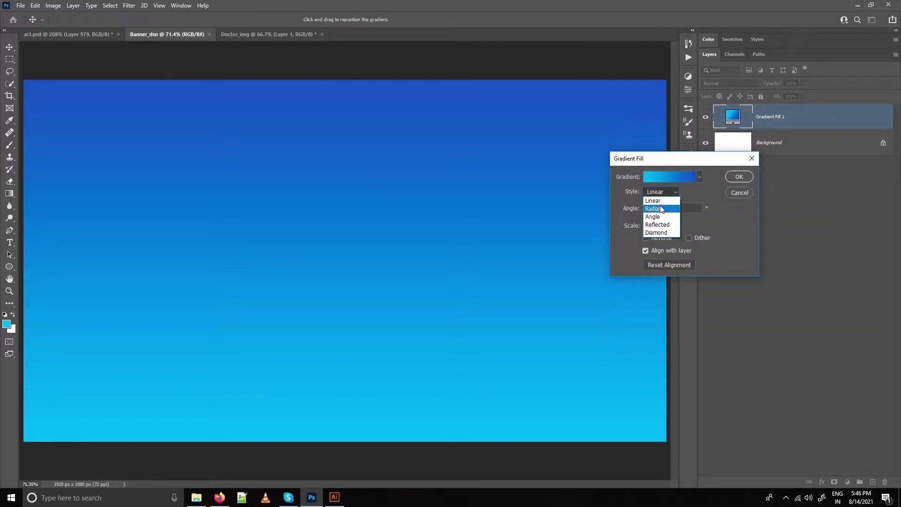
Make the gradient fill radial with a 120° angle and 130% scale, and shift its bright centre right and slightly down
{"action": "left_click", "coordinate": [659, 208]}
{"action": "left_click_drag", "start_coordinate": [675, 211], "coordinate": [616, 198]}
{"action": "type", "text": "120"}
{"action": "key", "text": "Tab"}
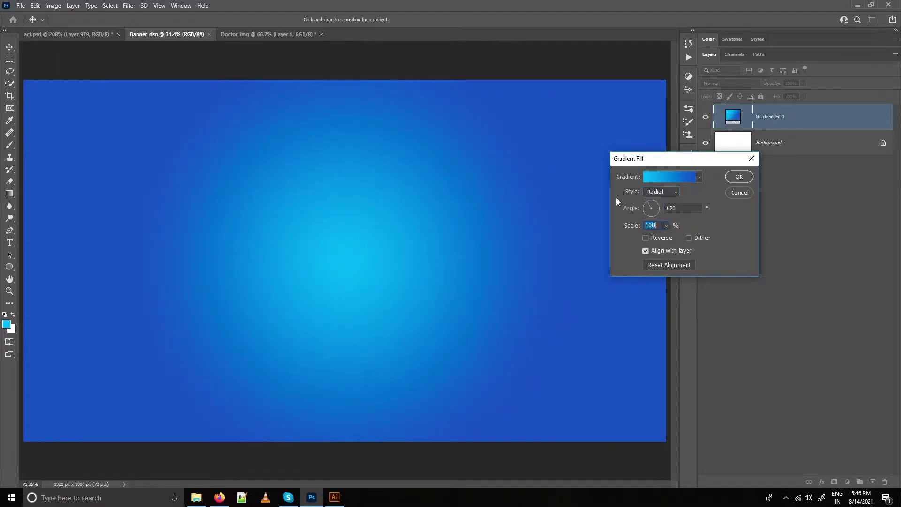
{"action": "type", "text": "130"}
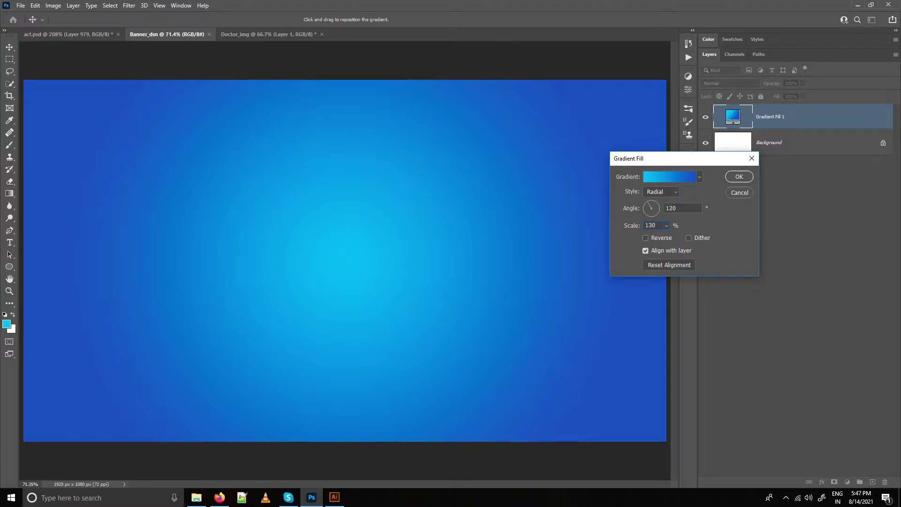
{"action": "left_click_drag", "start_coordinate": [286, 263], "coordinate": [386, 292]}
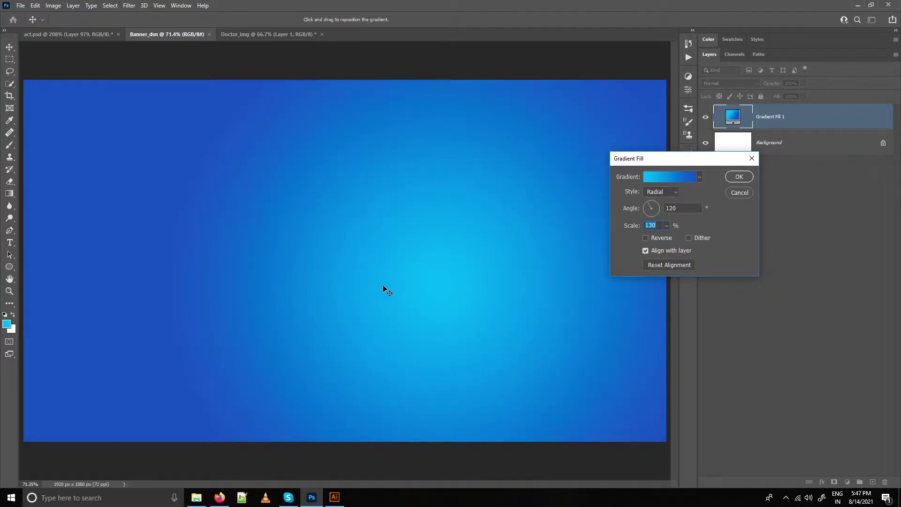
{"action": "left_click", "coordinate": [732, 178]}
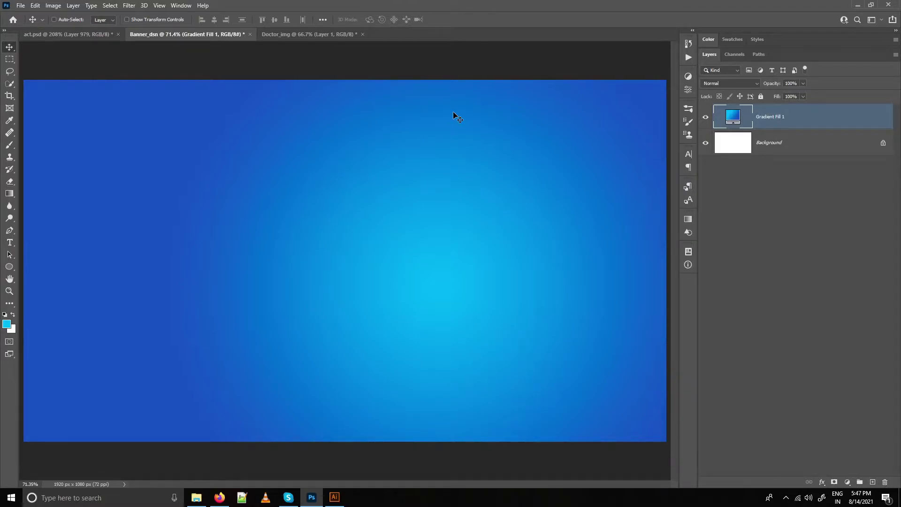
Bring the cut-out doctor from Doctor_img into Banner_dsn and position him right of centre on the gradient
{"action": "left_click", "coordinate": [296, 34]}
{"action": "left_click_drag", "start_coordinate": [352, 292], "coordinate": [382, 260]}
{"action": "left_click_drag", "start_coordinate": [400, 294], "coordinate": [444, 276]}
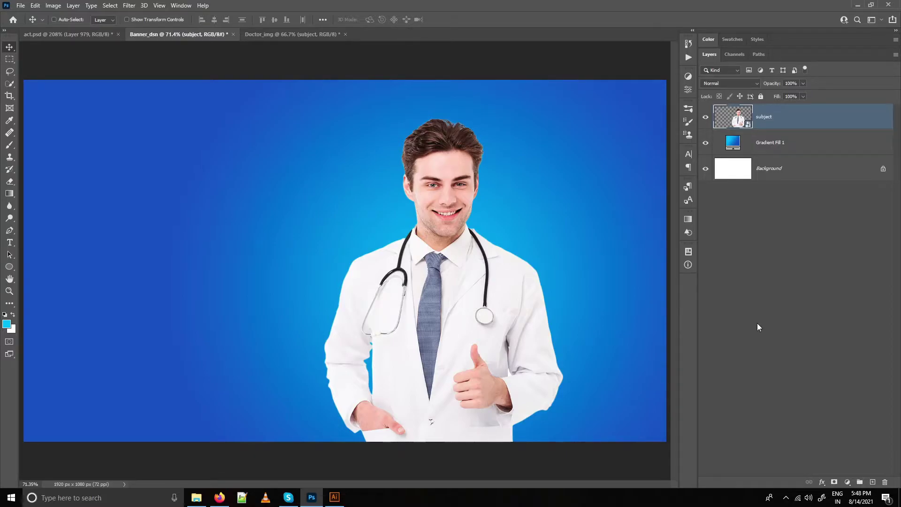
Clip a Curves adjustment to the subject layer, moving the black point to input 30 and a midtone point to input 123, output 85
{"action": "left_click", "coordinate": [847, 482]}
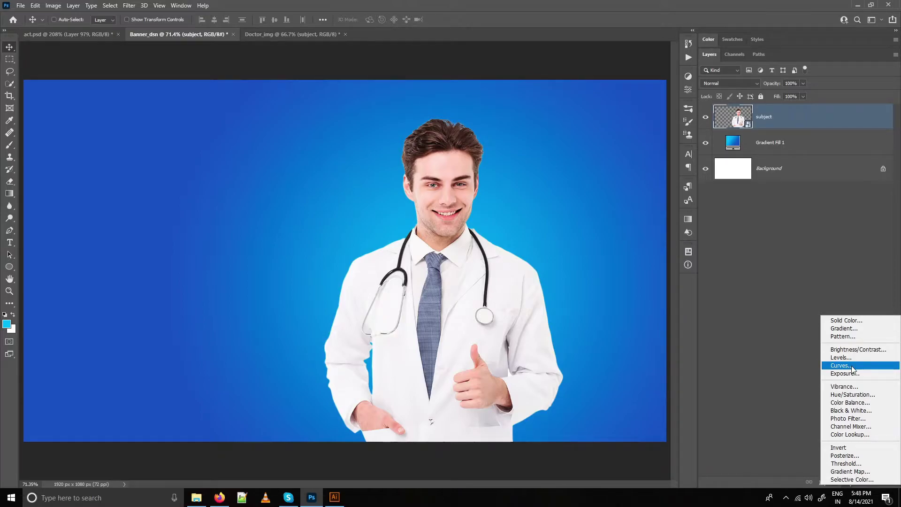
{"action": "left_click", "coordinate": [853, 369]}
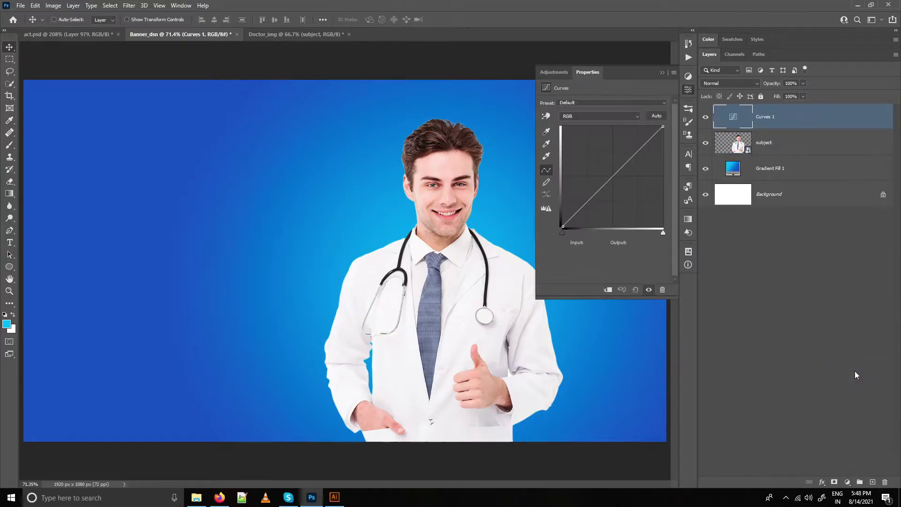
{"action": "left_click", "coordinate": [607, 289]}
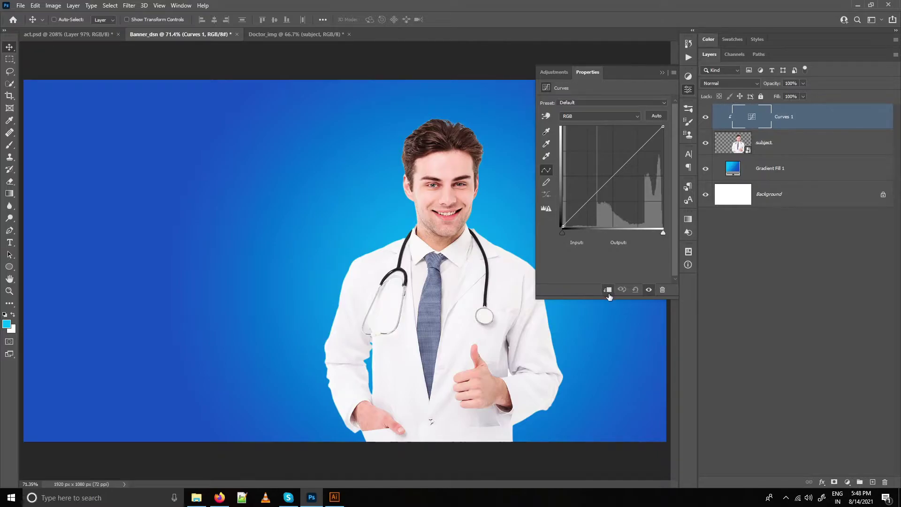
{"action": "left_click_drag", "start_coordinate": [562, 232], "coordinate": [573, 235]}
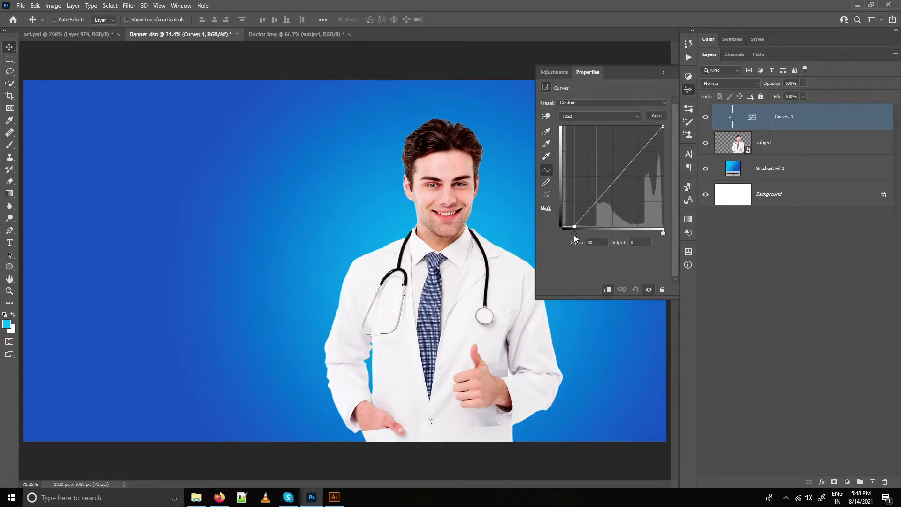
{"action": "left_click", "coordinate": [616, 184]}
{"action": "left_click_drag", "start_coordinate": [616, 185], "coordinate": [611, 193]}
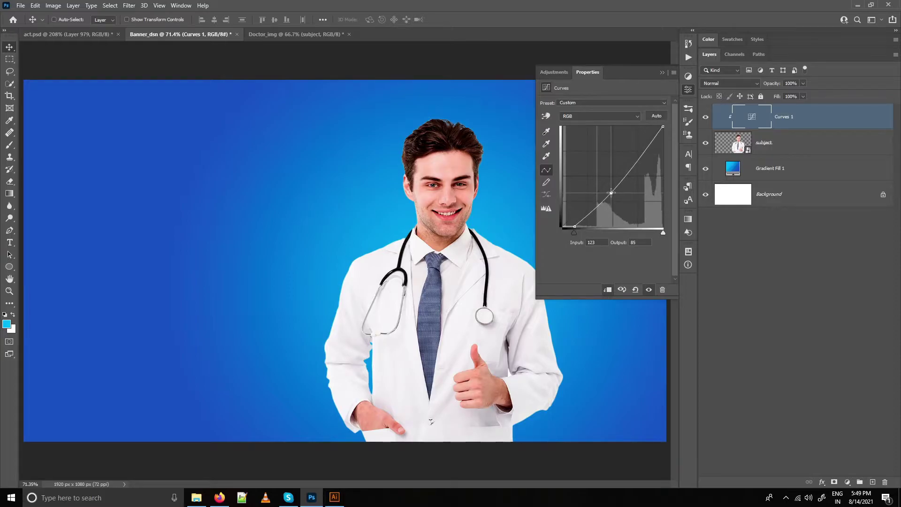
{"action": "left_click", "coordinate": [510, 198]}
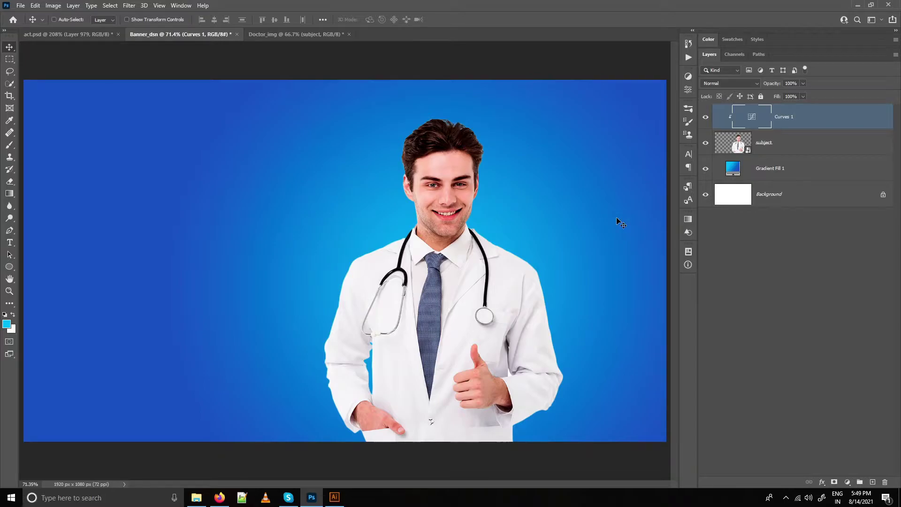
Enable a drop shadow on the subject layer and offset it up and left to about 47 px distance at -49°
{"action": "left_click", "coordinate": [807, 148]}
{"action": "double_click", "coordinate": [807, 148]}
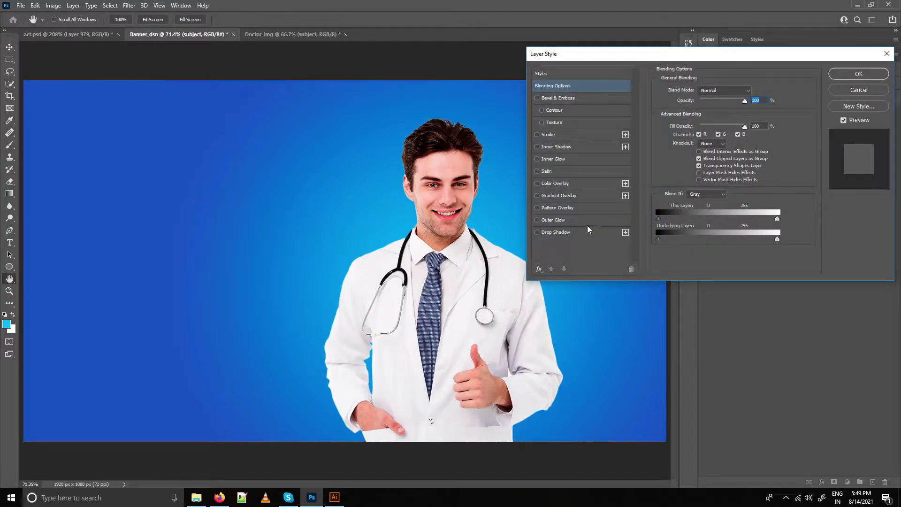
{"action": "left_click", "coordinate": [558, 232]}
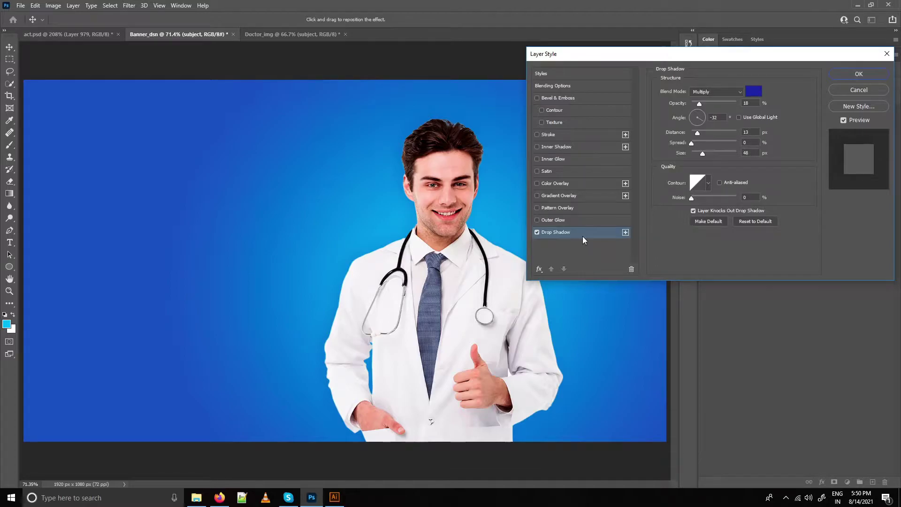
{"action": "left_click_drag", "start_coordinate": [436, 290], "coordinate": [428, 279]}
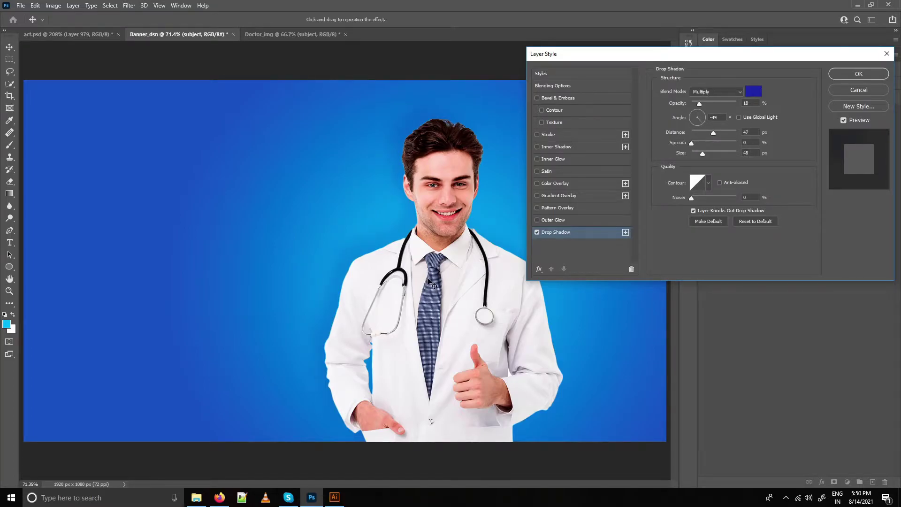
Set the drop shadow's distance to 30 px
{"action": "left_click", "coordinate": [714, 129]}
{"action": "type", "text": "30"}
{"action": "key", "text": "Tab"}
{"action": "key", "text": "Tab"}
{"action": "key", "text": "Tab"}
{"action": "key", "text": "shift+Tab"}
{"action": "key", "text": "Tab"}
Set the drop shadow's opacity to 20%, nudge the shadow slightly down and left on the canvas, and apply the style
{"action": "left_click", "coordinate": [748, 103]}
{"action": "type", "text": "24"}
{"action": "key", "text": "BackSpace"}
{"action": "type", "text": "0"}
{"action": "key", "text": "Tab"}
{"action": "left_click_drag", "start_coordinate": [434, 225], "coordinate": [431, 229]}
{"action": "left_click", "coordinate": [858, 74]}
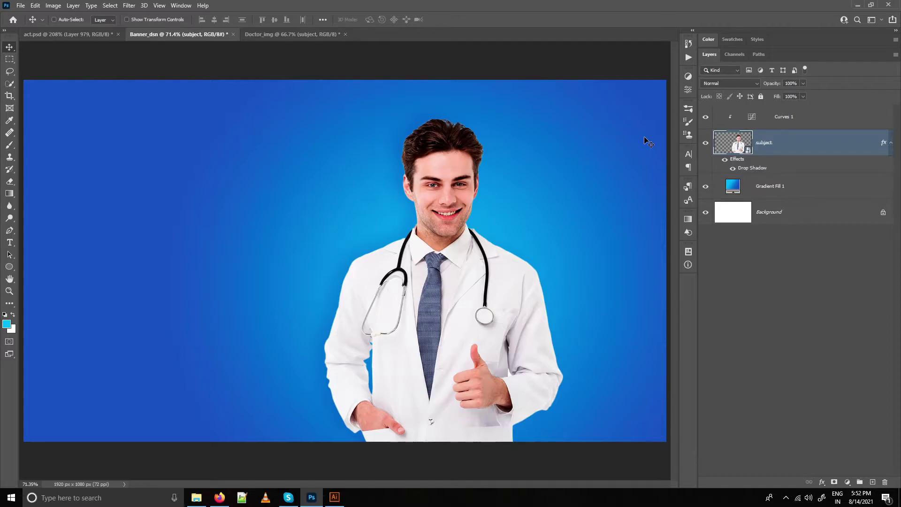
Switch to Illustrator, paste the copied banner image into Untitled-3, centre it on the artboard, and deselect it
{"action": "key", "text": "ctrl+0"}
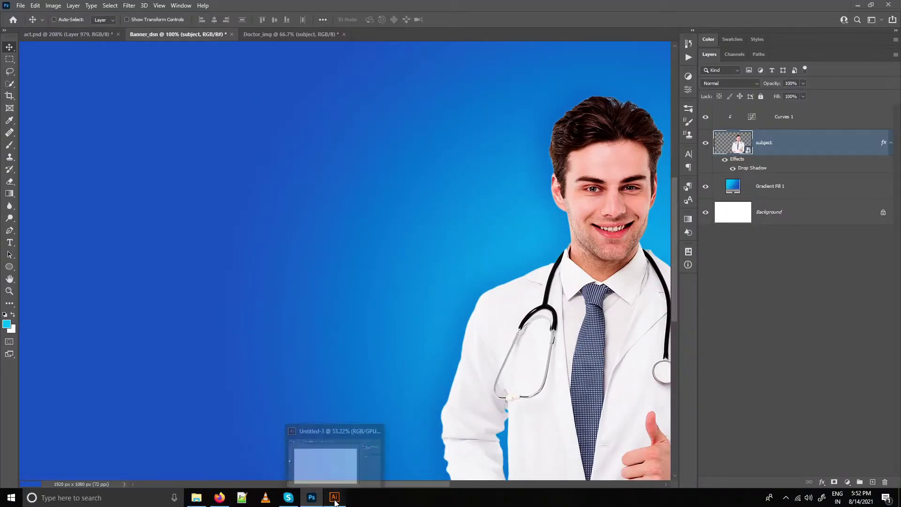
{"action": "left_click", "coordinate": [334, 498]}
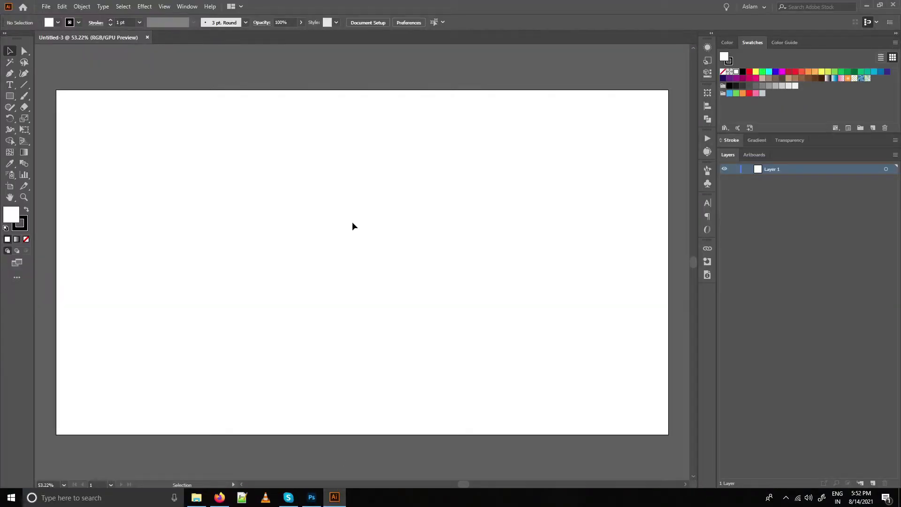
{"action": "scroll", "coordinate": [332, 192], "scroll_direction": "down", "scroll_amount": 1}
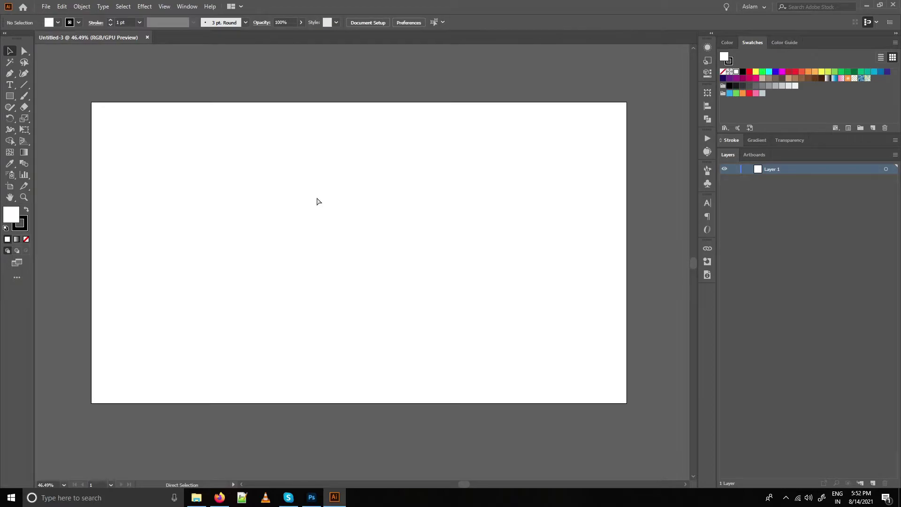
{"action": "key", "text": "ctrl+v"}
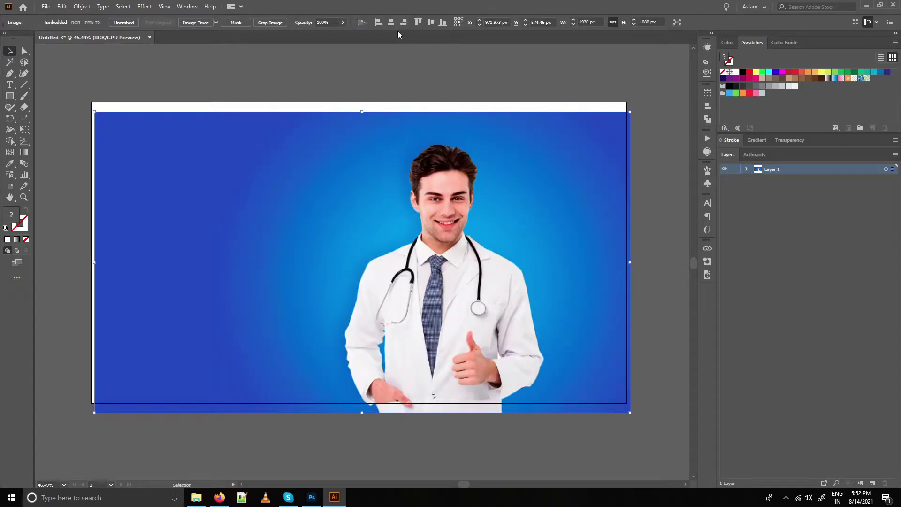
{"action": "left_click", "coordinate": [430, 22]}
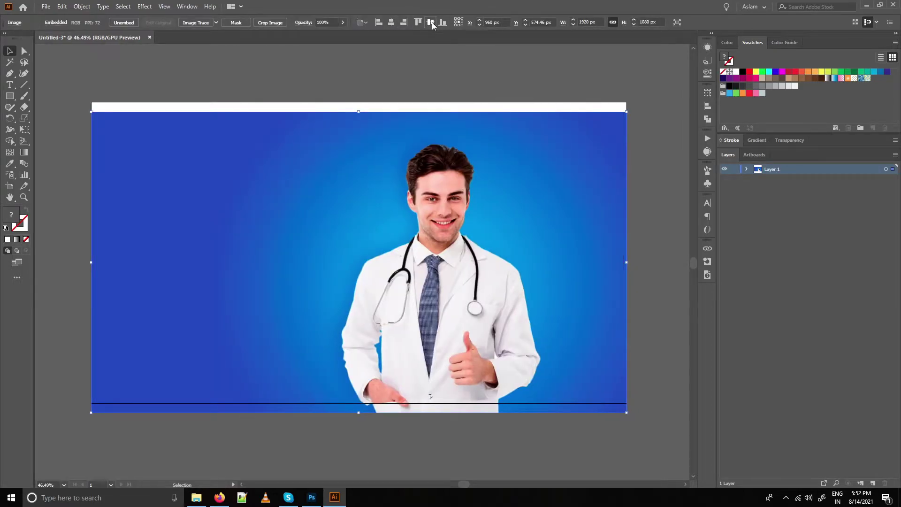
{"action": "left_click", "coordinate": [431, 23]}
{"action": "key", "text": "a"}
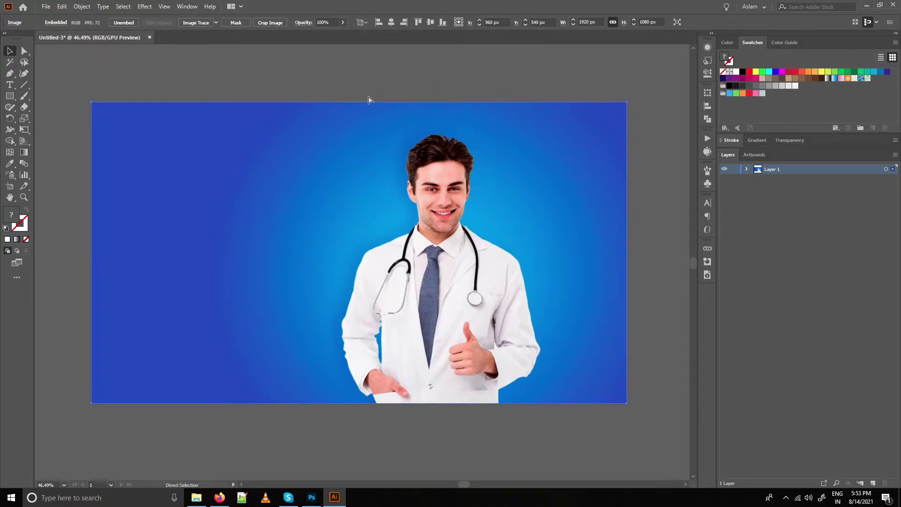
{"action": "left_click", "coordinate": [369, 98]}
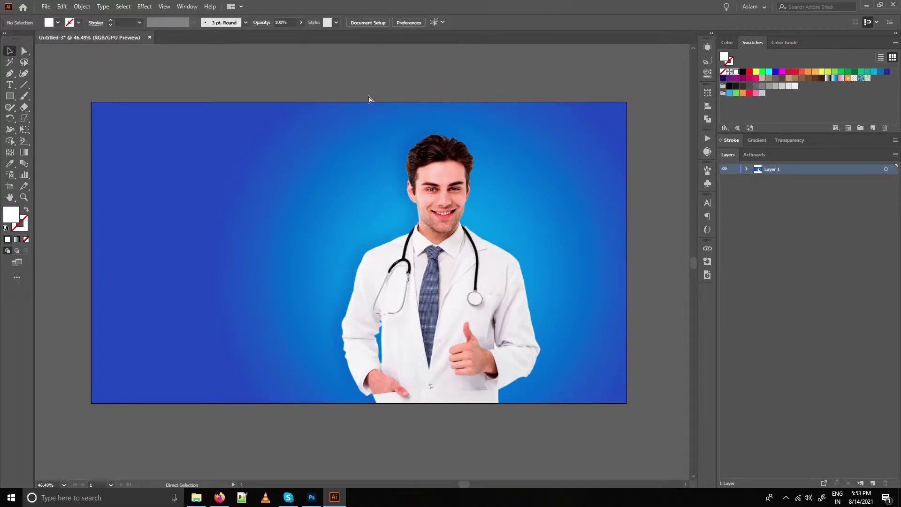
Change Layer 1's highlight colour to orange (red 255, green 128, blue 64) in its layer options
{"action": "double_click", "coordinate": [796, 170]}
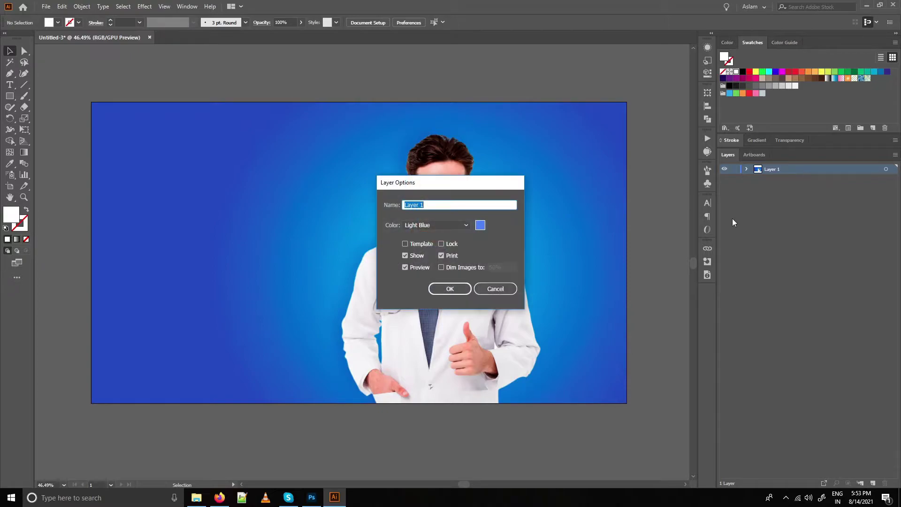
{"action": "left_click", "coordinate": [480, 225]}
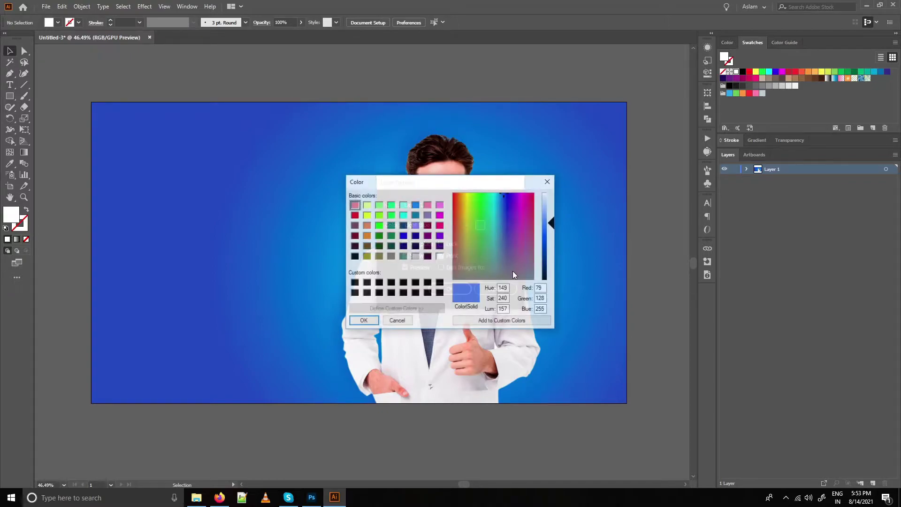
{"action": "left_click", "coordinate": [366, 226]}
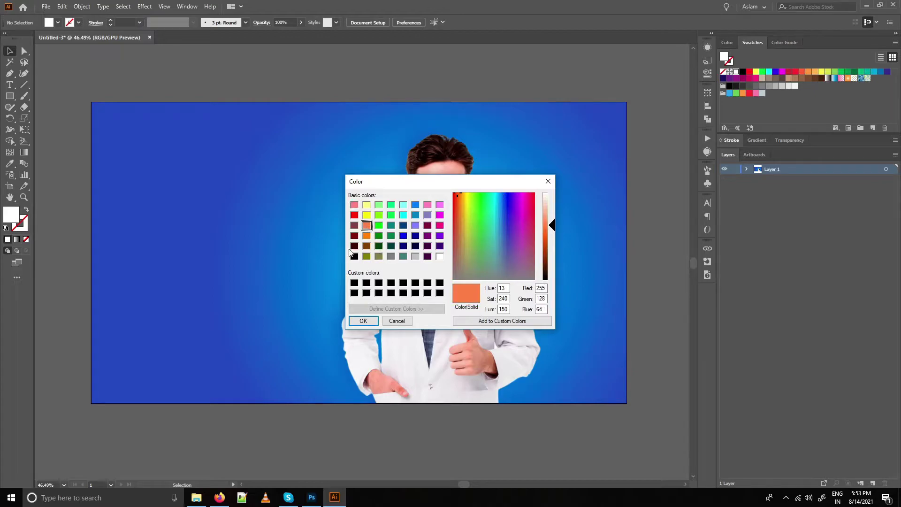
{"action": "left_click", "coordinate": [364, 321]}
{"action": "left_click", "coordinate": [451, 288]}
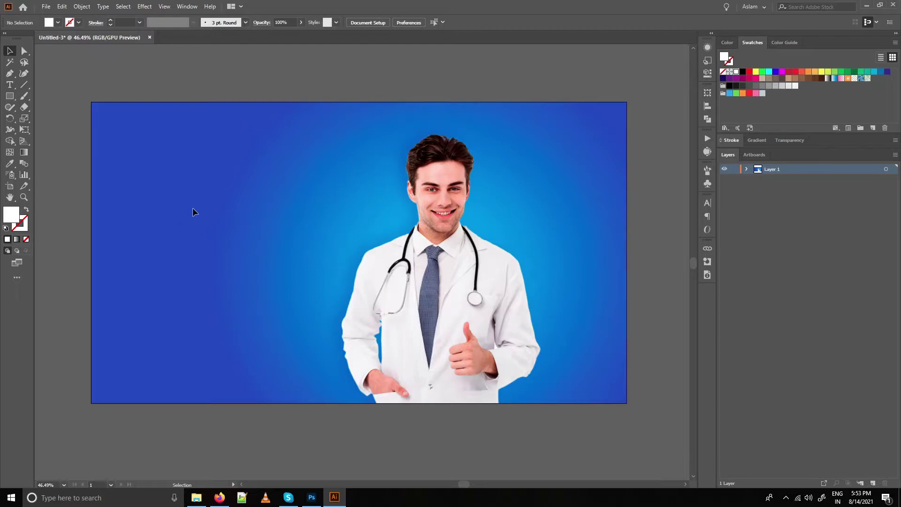
Configure the Pencil tool with fidelity at the smoothest setting and the Alt key toggling to the Smooth tool
{"action": "left_click", "coordinate": [10, 107]}
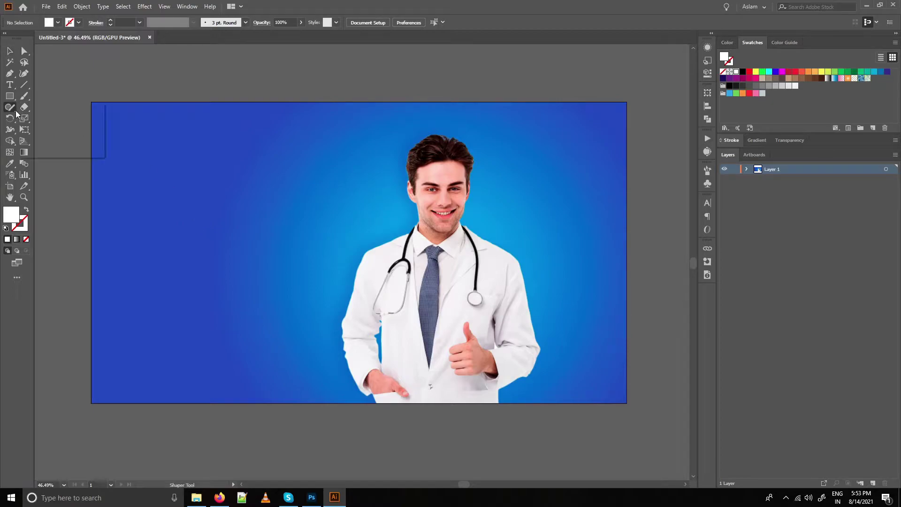
{"action": "left_click", "coordinate": [46, 120]}
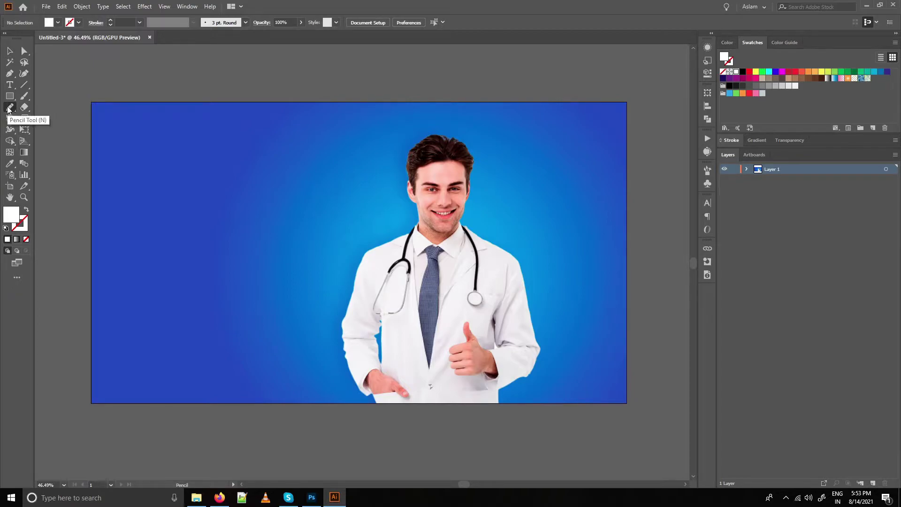
{"action": "double_click", "coordinate": [9, 108]}
{"action": "left_click_drag", "start_coordinate": [451, 190], "coordinate": [528, 192]}
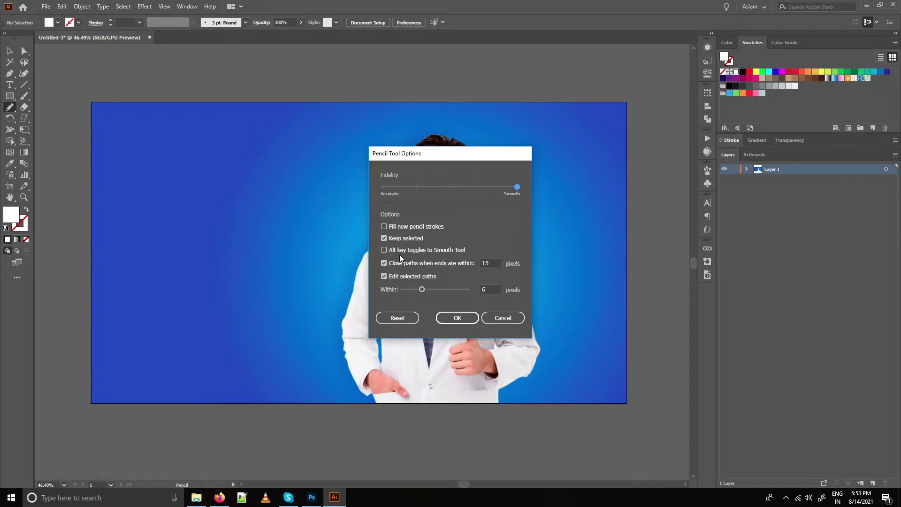
{"action": "left_click", "coordinate": [385, 251]}
{"action": "left_click", "coordinate": [457, 317]}
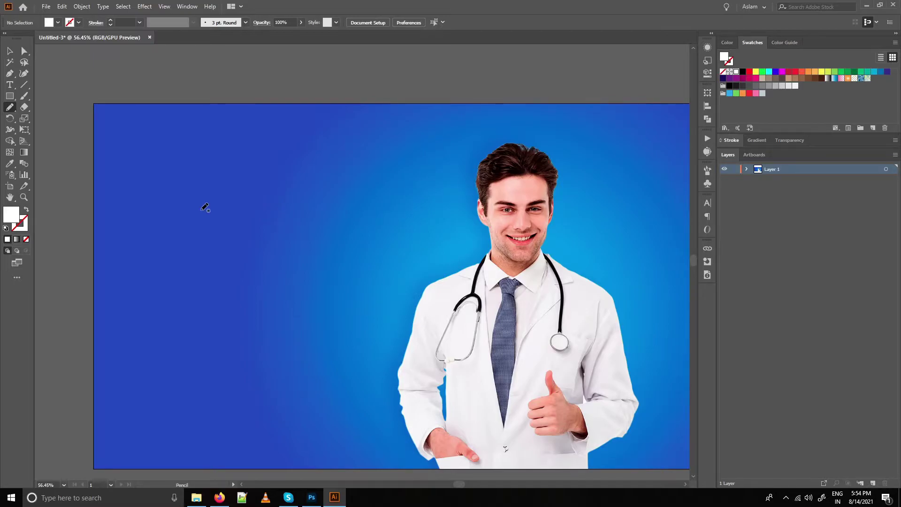
Draw a closed organic blob about 468 × 558 px with the Pencil in the empty blue area beside the doctor
{"action": "mouse_move", "coordinate": [206, 224]}
{"action": "left_mouse_down"}
{"action": "mouse_move", "coordinate": [200, 196]}
{"action": "mouse_move", "coordinate": [214, 184]}
{"action": "mouse_move", "coordinate": [260, 199]}
{"action": "mouse_move", "coordinate": [312, 173]}
{"action": "mouse_move", "coordinate": [333, 183]}
{"action": "mouse_move", "coordinate": [341, 206]}
{"action": "mouse_move", "coordinate": [336, 259]}
{"action": "mouse_move", "coordinate": [312, 303]}
{"action": "mouse_move", "coordinate": [240, 359]}
{"action": "mouse_move", "coordinate": [215, 355]}
{"action": "mouse_move", "coordinate": [210, 338]}
{"action": "mouse_move", "coordinate": [232, 293]}
{"action": "mouse_move", "coordinate": [190, 224]}
{"action": "mouse_move", "coordinate": [201, 187]}
{"action": "mouse_move", "coordinate": [229, 185]}
{"action": "left_mouse_up"}
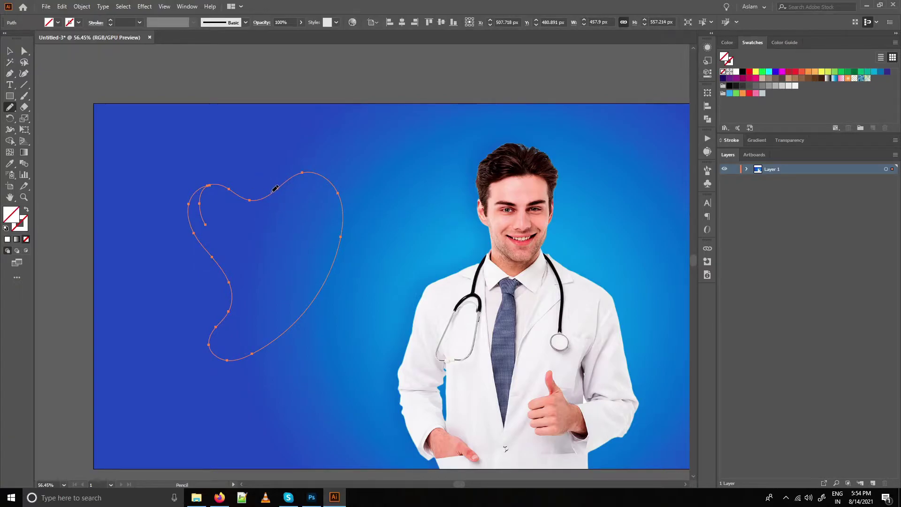
{"action": "mouse_move", "coordinate": [280, 185]}
{"action": "left_mouse_down"}
{"action": "mouse_move", "coordinate": [203, 199]}
{"action": "mouse_move", "coordinate": [188, 208]}
{"action": "mouse_move", "coordinate": [187, 226]}
{"action": "mouse_move", "coordinate": [217, 263]}
{"action": "mouse_move", "coordinate": [195, 224]}
{"action": "mouse_move", "coordinate": [201, 203]}
{"action": "mouse_move", "coordinate": [265, 201]}
{"action": "mouse_move", "coordinate": [303, 173]}
{"action": "left_mouse_up"}
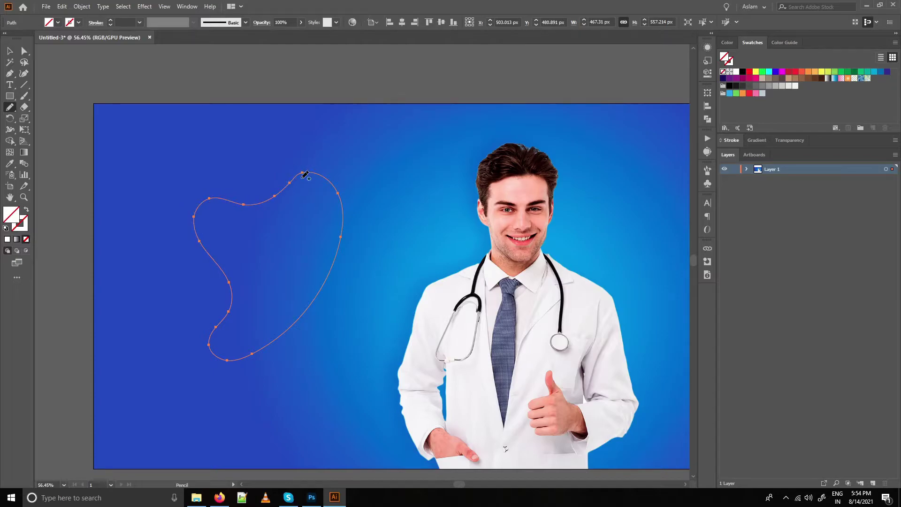
{"action": "mouse_move", "coordinate": [254, 201]}
{"action": "left_mouse_down"}
{"action": "mouse_move", "coordinate": [319, 171]}
{"action": "mouse_move", "coordinate": [344, 187]}
{"action": "mouse_move", "coordinate": [353, 217]}
{"action": "mouse_move", "coordinate": [350, 256]}
{"action": "mouse_move", "coordinate": [280, 336]}
{"action": "left_mouse_up"}
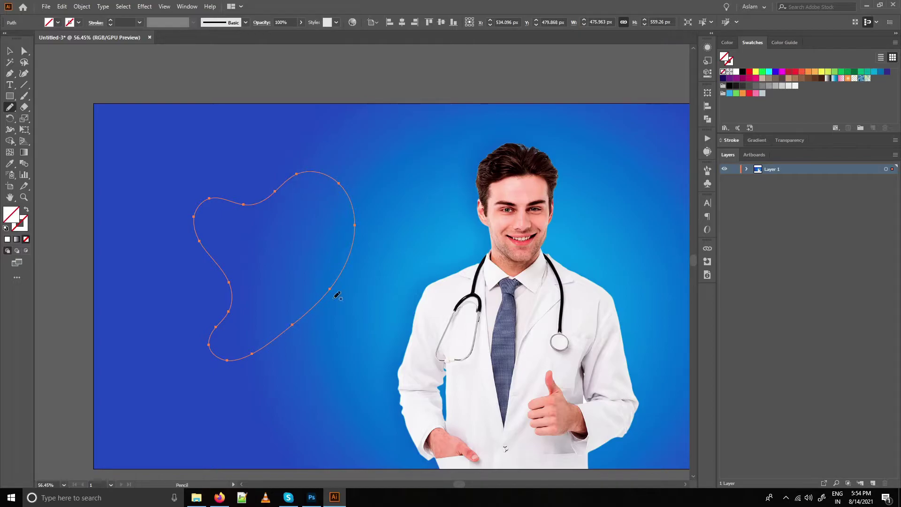
{"action": "mouse_move", "coordinate": [353, 201]}
{"action": "left_mouse_down"}
{"action": "mouse_move", "coordinate": [348, 262]}
{"action": "mouse_move", "coordinate": [324, 307]}
{"action": "mouse_move", "coordinate": [268, 350]}
{"action": "mouse_move", "coordinate": [228, 360]}
{"action": "left_mouse_up"}
{"action": "left_click_drag", "start_coordinate": [326, 306], "coordinate": [256, 353]}
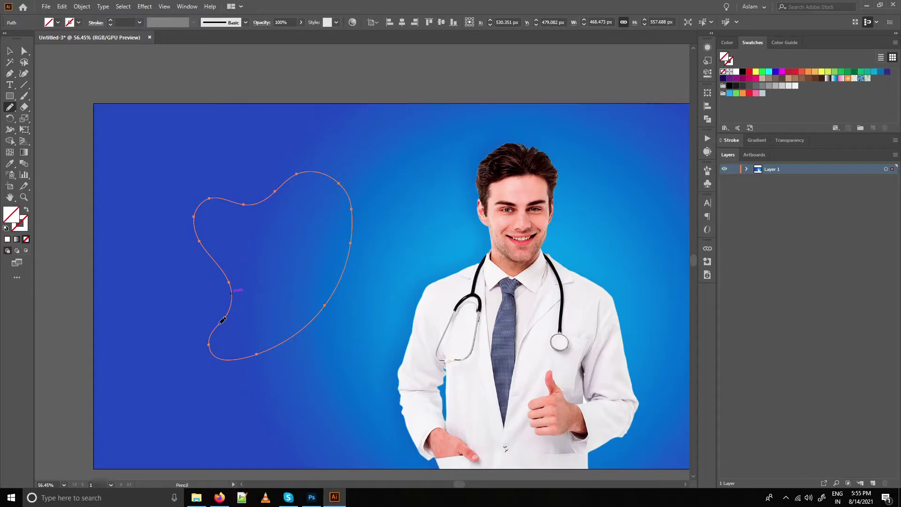
Refine the blob's outline into smoother curves about 482 × 557 px overall, and move it closer to the doctor
{"action": "left_click_drag", "start_coordinate": [228, 300], "coordinate": [231, 286]}
{"action": "left_click_drag", "start_coordinate": [221, 256], "coordinate": [231, 298]}
{"action": "mouse_move", "coordinate": [289, 183]}
{"action": "left_mouse_down"}
{"action": "mouse_move", "coordinate": [339, 191]}
{"action": "mouse_move", "coordinate": [360, 213]}
{"action": "mouse_move", "coordinate": [355, 238]}
{"action": "mouse_move", "coordinate": [345, 200]}
{"action": "mouse_move", "coordinate": [362, 239]}
{"action": "mouse_move", "coordinate": [334, 197]}
{"action": "mouse_move", "coordinate": [348, 271]}
{"action": "mouse_move", "coordinate": [324, 306]}
{"action": "left_mouse_up"}
{"action": "mouse_move", "coordinate": [351, 249]}
{"action": "left_mouse_down"}
{"action": "mouse_move", "coordinate": [319, 312]}
{"action": "mouse_move", "coordinate": [256, 360]}
{"action": "mouse_move", "coordinate": [346, 197]}
{"action": "left_mouse_up"}
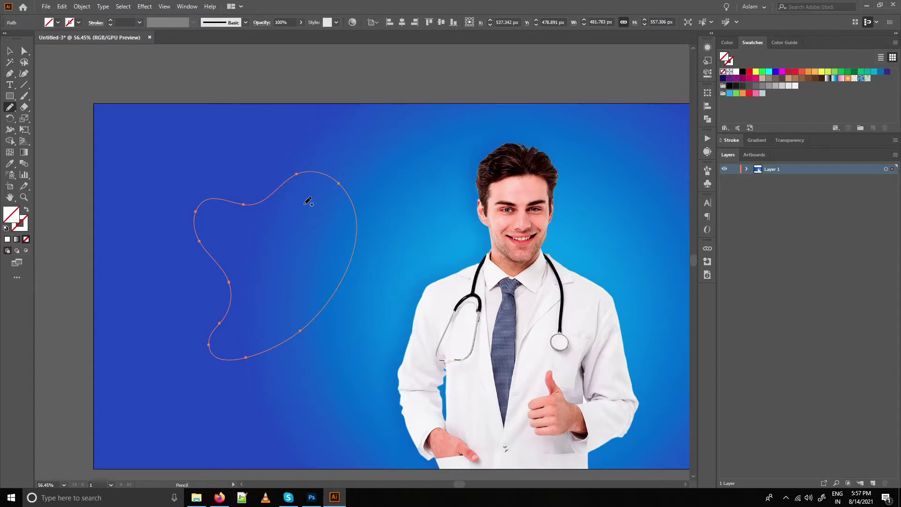
{"action": "key", "text": "v"}
{"action": "left_click_drag", "start_coordinate": [270, 199], "coordinate": [346, 237]}
Draw a closed wavy shape about 305 × 441 px over the artboard's top-left corner, and fill both shapes white
{"action": "key", "text": "n"}
{"action": "mouse_move", "coordinate": [156, 83]}
{"action": "left_mouse_down"}
{"action": "mouse_move", "coordinate": [186, 118]}
{"action": "mouse_move", "coordinate": [109, 169]}
{"action": "mouse_move", "coordinate": [83, 228]}
{"action": "left_mouse_up"}
{"action": "key", "text": "p"}
{"action": "left_click", "coordinate": [82, 228]}
{"action": "left_click", "coordinate": [82, 84]}
{"action": "left_click", "coordinate": [157, 84]}
{"action": "key", "text": "v"}
{"action": "left_click", "coordinate": [142, 97]}
{"action": "left_click", "coordinate": [141, 98]}
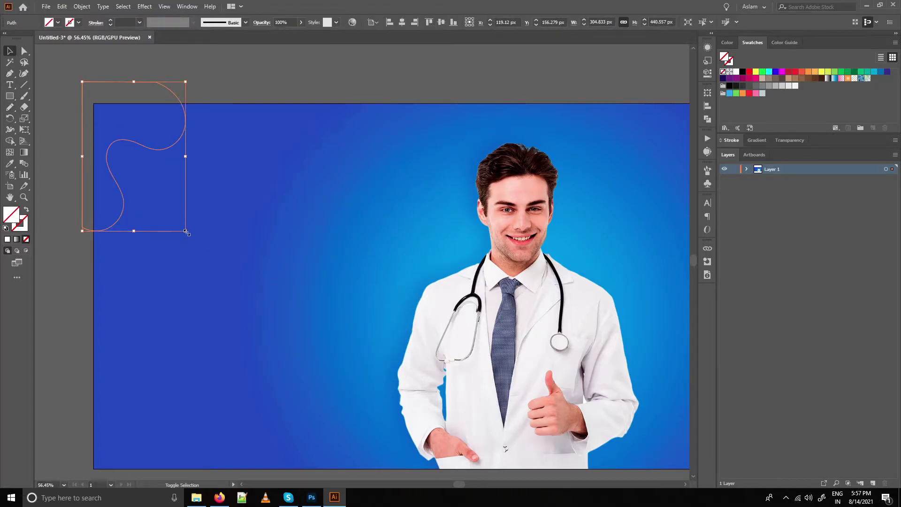
{"action": "scroll", "coordinate": [302, 145], "scroll_direction": "down", "scroll_amount": 2}
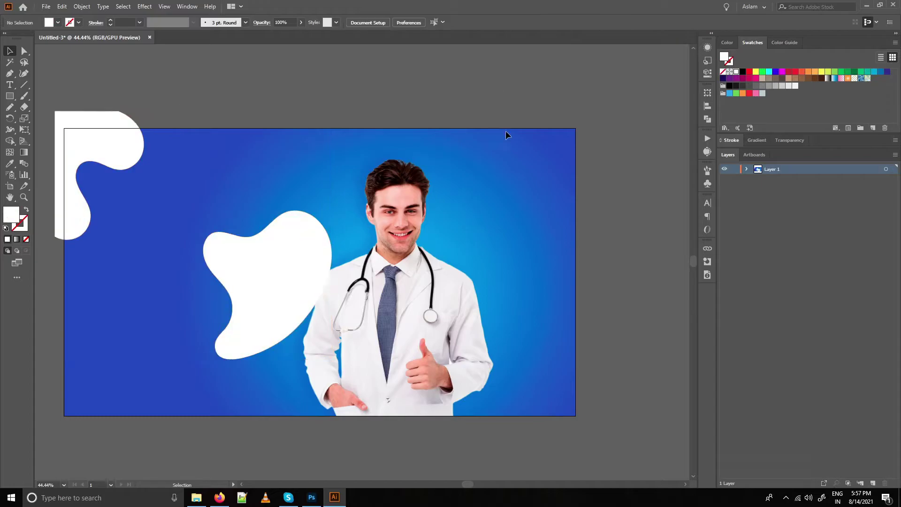
Draw a closed wavy shape about 308 × 472 px over the artboard's top-right corner and fill it white
{"action": "key", "text": "n"}
{"action": "mouse_move", "coordinate": [518, 113]}
{"action": "left_mouse_down"}
{"action": "mouse_move", "coordinate": [552, 177]}
{"action": "mouse_move", "coordinate": [582, 201]}
{"action": "left_mouse_up"}
{"action": "mouse_move", "coordinate": [516, 114]}
{"action": "left_mouse_down"}
{"action": "mouse_move", "coordinate": [510, 165]}
{"action": "mouse_move", "coordinate": [545, 171]}
{"action": "mouse_move", "coordinate": [547, 195]}
{"action": "left_mouse_up"}
{"action": "key", "text": "v"}
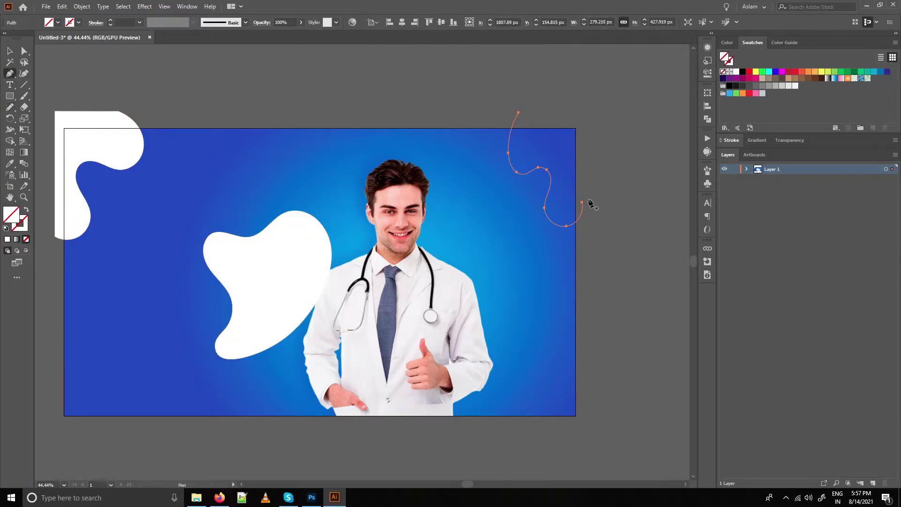
{"action": "left_click_drag", "start_coordinate": [585, 227], "coordinate": [588, 233]}
{"action": "left_click_drag", "start_coordinate": [548, 172], "coordinate": [548, 177]}
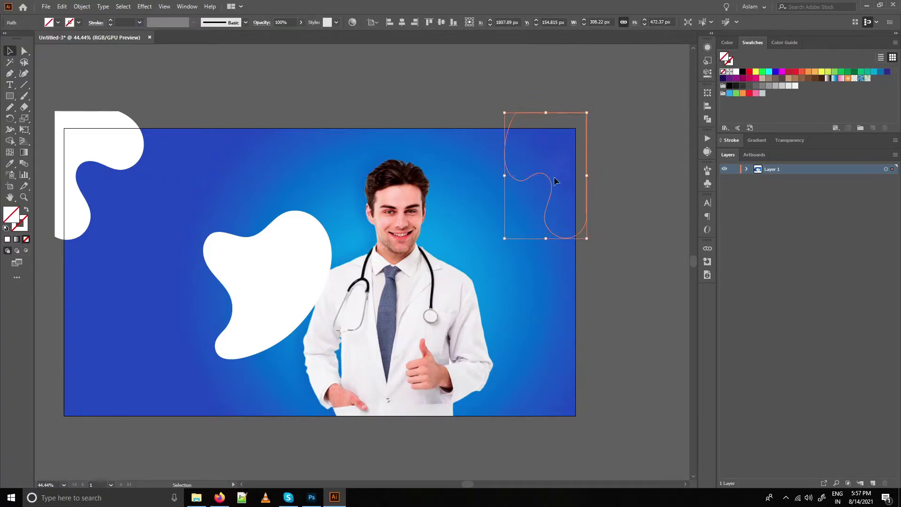
{"action": "scroll", "coordinate": [470, 127], "scroll_direction": "down", "scroll_amount": 2}
{"action": "left_click_drag", "start_coordinate": [552, 145], "coordinate": [581, 126]}
{"action": "key", "text": "i"}
{"action": "left_click", "coordinate": [212, 124]}
{"action": "left_click", "coordinate": [243, 157], "text": "ctrl"}
Draw a rounded blob over the artboard's bottom-left corner, adjust its position, and fill it white
{"action": "key", "text": "n"}
{"action": "mouse_move", "coordinate": [169, 331]}
{"action": "left_mouse_down"}
{"action": "mouse_move", "coordinate": [197, 302]}
{"action": "mouse_move", "coordinate": [194, 351]}
{"action": "mouse_move", "coordinate": [167, 338]}
{"action": "mouse_move", "coordinate": [183, 356]}
{"action": "mouse_move", "coordinate": [187, 300]}
{"action": "left_mouse_up"}
{"action": "key", "text": "ctrl+z"}
{"action": "key", "text": "v"}
{"action": "left_click_drag", "start_coordinate": [218, 306], "coordinate": [208, 300]}
{"action": "key", "text": "i"}
{"action": "left_click", "coordinate": [314, 268]}
Draw a low wavy shape along the artboard's bottom edge, join its open ends with a straight line, and fill it white
{"action": "key", "text": "n"}
{"action": "mouse_move", "coordinate": [219, 346]}
{"action": "left_mouse_down"}
{"action": "mouse_move", "coordinate": [261, 324]}
{"action": "mouse_move", "coordinate": [312, 328]}
{"action": "mouse_move", "coordinate": [319, 348]}
{"action": "mouse_move", "coordinate": [333, 303]}
{"action": "mouse_move", "coordinate": [396, 360]}
{"action": "mouse_move", "coordinate": [351, 355]}
{"action": "left_mouse_up"}
{"action": "key", "text": "a"}
{"action": "left_click", "coordinate": [234, 353]}
{"action": "left_click", "coordinate": [319, 349], "text": "shift"}
{"action": "key", "text": "ctrl+j"}
{"action": "key", "text": "i"}
{"action": "left_click", "coordinate": [194, 312]}
Draw a closed blob about 392 × 453 px over the artboard's bottom edge at the doctor's hand and fill it white
{"action": "scroll", "coordinate": [337, 343], "scroll_direction": "up", "scroll_amount": 2}
{"action": "key", "text": "n"}
{"action": "key", "text": "v"}
{"action": "left_click_drag", "start_coordinate": [426, 385], "coordinate": [424, 310]}
{"action": "key", "text": "n"}
{"action": "mouse_move", "coordinate": [362, 258]}
{"action": "left_mouse_down"}
{"action": "mouse_move", "coordinate": [423, 283]}
{"action": "mouse_move", "coordinate": [415, 337]}
{"action": "mouse_move", "coordinate": [383, 367]}
{"action": "mouse_move", "coordinate": [379, 262]}
{"action": "mouse_move", "coordinate": [429, 289]}
{"action": "mouse_move", "coordinate": [429, 332]}
{"action": "left_mouse_up"}
{"action": "mouse_move", "coordinate": [419, 285]}
{"action": "left_mouse_down"}
{"action": "mouse_move", "coordinate": [354, 260]}
{"action": "mouse_move", "coordinate": [332, 295]}
{"action": "left_mouse_up"}
{"action": "left_click_drag", "start_coordinate": [398, 259], "coordinate": [433, 324]}
{"action": "mouse_move", "coordinate": [353, 251]}
{"action": "left_mouse_down"}
{"action": "mouse_move", "coordinate": [434, 326]}
{"action": "mouse_move", "coordinate": [424, 336]}
{"action": "mouse_move", "coordinate": [332, 294]}
{"action": "left_mouse_up"}
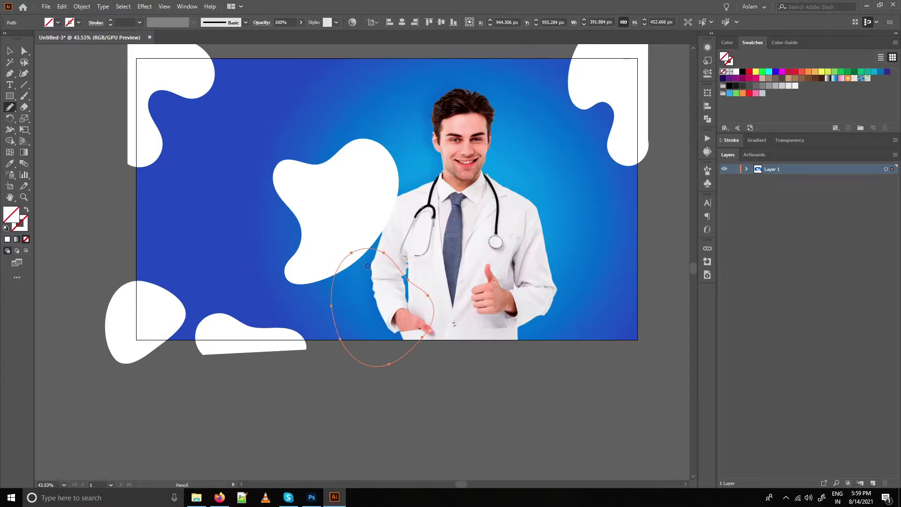
{"action": "key", "text": "v"}
{"action": "left_click", "coordinate": [419, 360]}
{"action": "key", "text": "comma"}
Enlarge the central white blob to about 648 × 750 px and cut it from the artboard
{"action": "left_click", "coordinate": [371, 197]}
{"action": "left_click_drag", "start_coordinate": [399, 138], "coordinate": [414, 113]}
{"action": "left_click", "coordinate": [414, 112]}
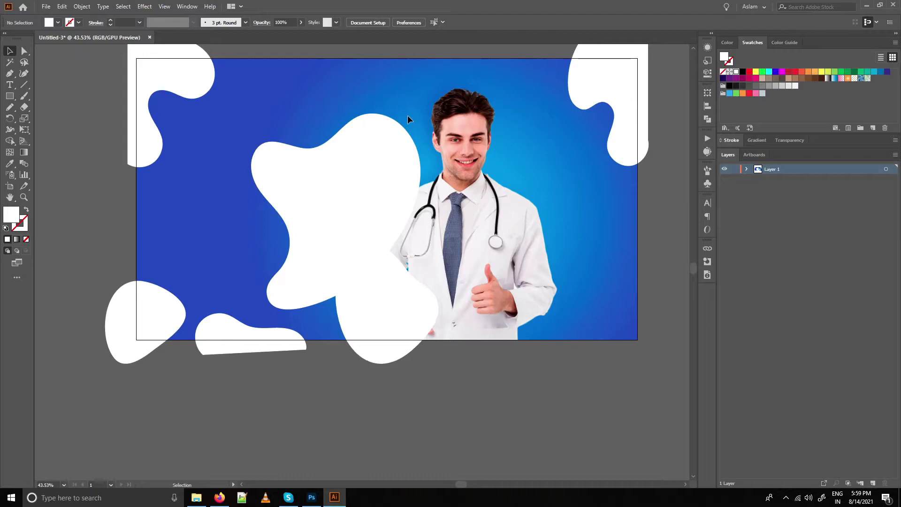
{"action": "left_click", "coordinate": [346, 151]}
{"action": "key", "text": "a"}
{"action": "key", "text": "Delete"}
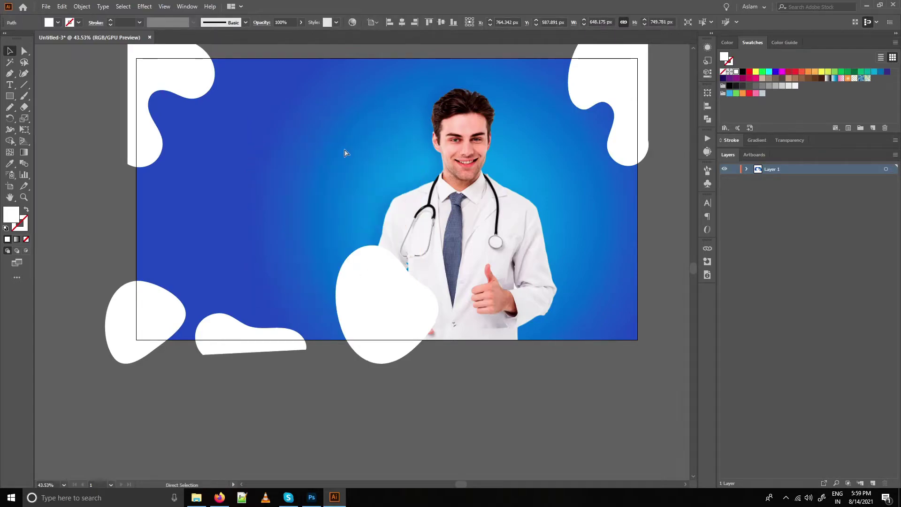
Switch to Photoshop and add an empty layer directly above Gradient Fill 1 in Banner_dsn
{"action": "left_click", "coordinate": [312, 497]}
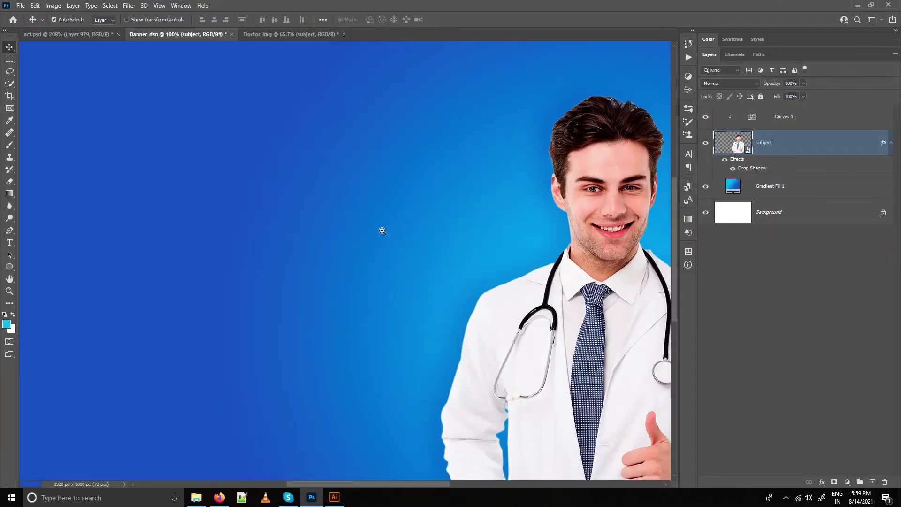
{"action": "key", "text": "ctrl+minus"}
{"action": "key", "text": "ctrl+minus"}
{"action": "left_click", "coordinate": [797, 192]}
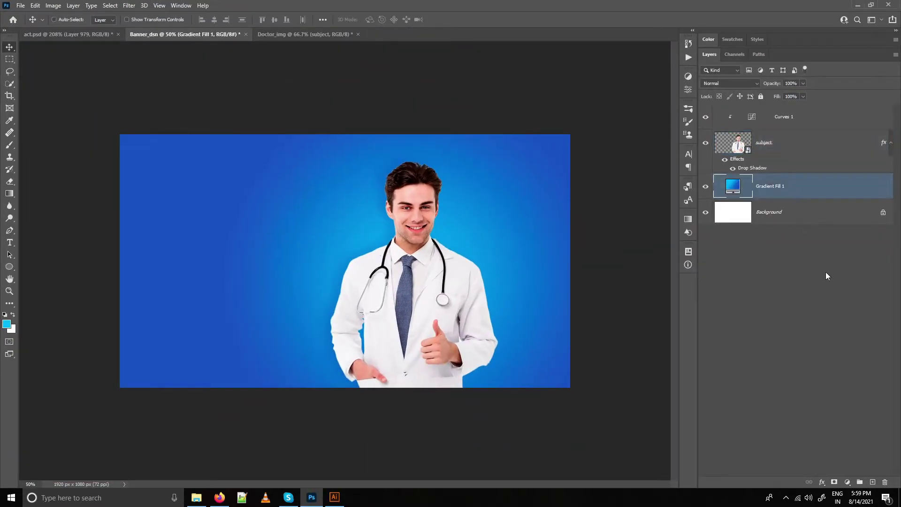
{"action": "left_click", "coordinate": [873, 482]}
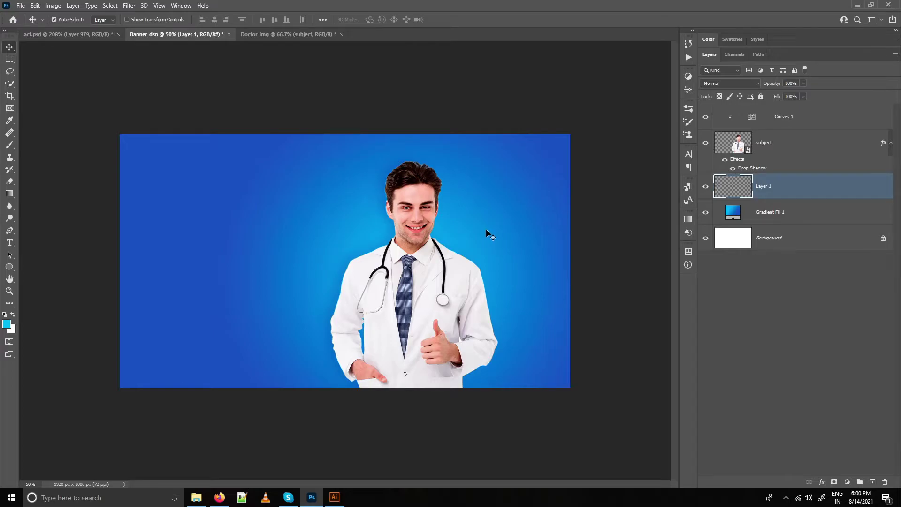
Paste the blob as a Smart Object behind the doctor, scaled to about 125% and rotated about -3°
{"action": "key", "text": "ctrl+v"}
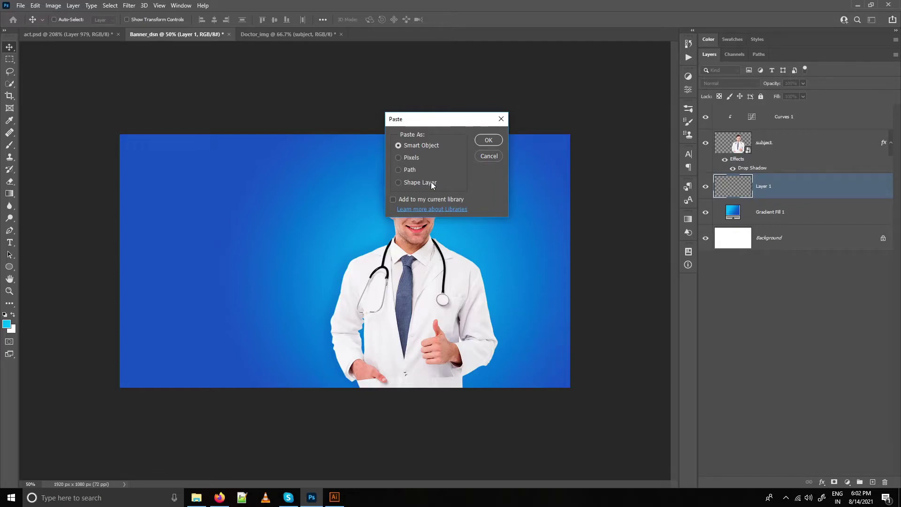
{"action": "left_click", "coordinate": [489, 140]}
{"action": "left_click_drag", "start_coordinate": [350, 189], "coordinate": [427, 265]}
{"action": "mouse_move", "coordinate": [495, 215]}
{"action": "left_mouse_down"}
{"action": "mouse_move", "coordinate": [488, 204]}
{"action": "mouse_move", "coordinate": [472, 209]}
{"action": "mouse_move", "coordinate": [492, 198]}
{"action": "left_mouse_up"}
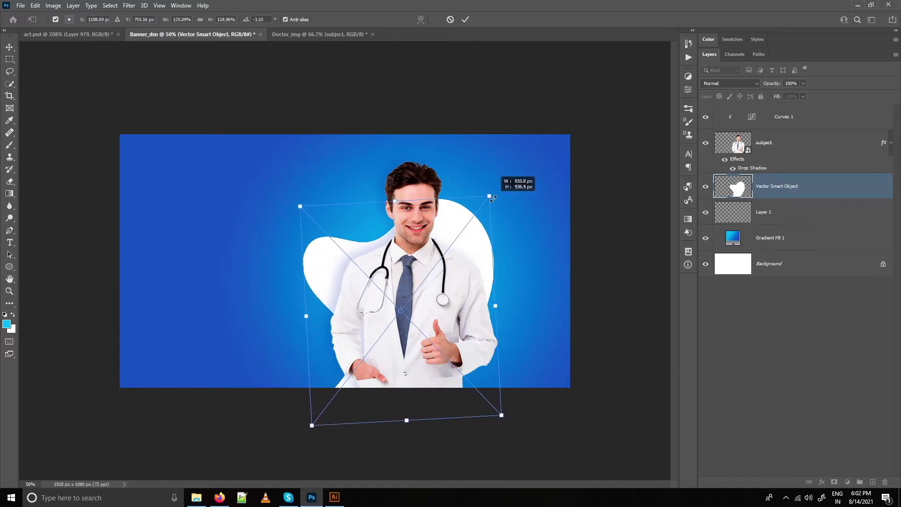
{"action": "key", "text": "Return"}
Save Gradient Fill 1's cyan-to-blue gradient as a new preset and close the gradient settings
{"action": "double_click", "coordinate": [732, 238]}
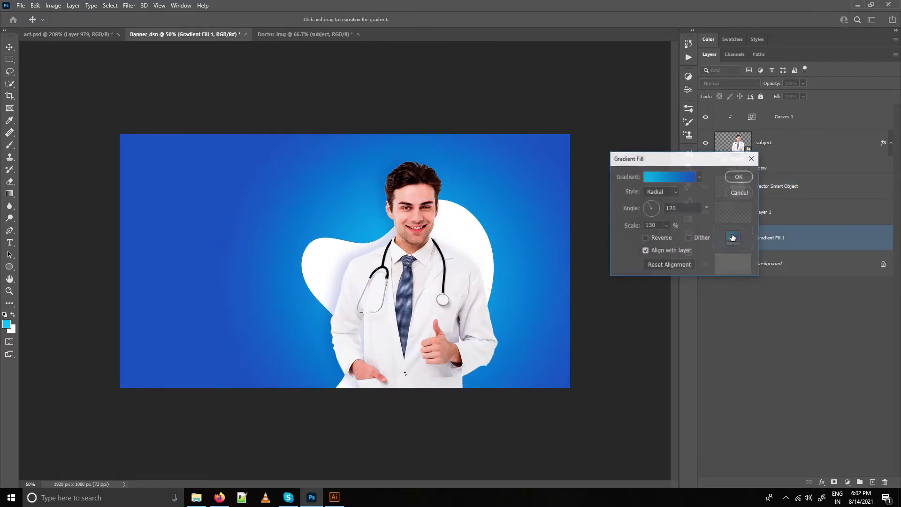
{"action": "left_click", "coordinate": [667, 180]}
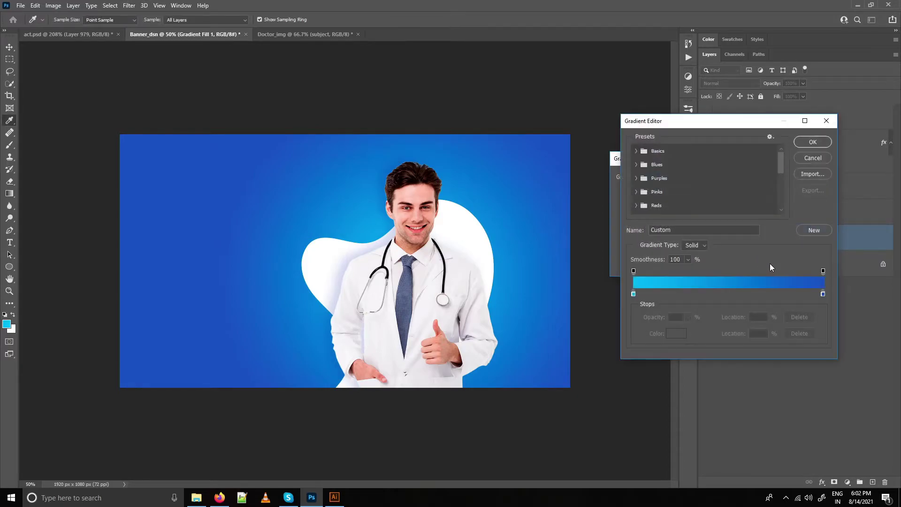
{"action": "left_click", "coordinate": [814, 229]}
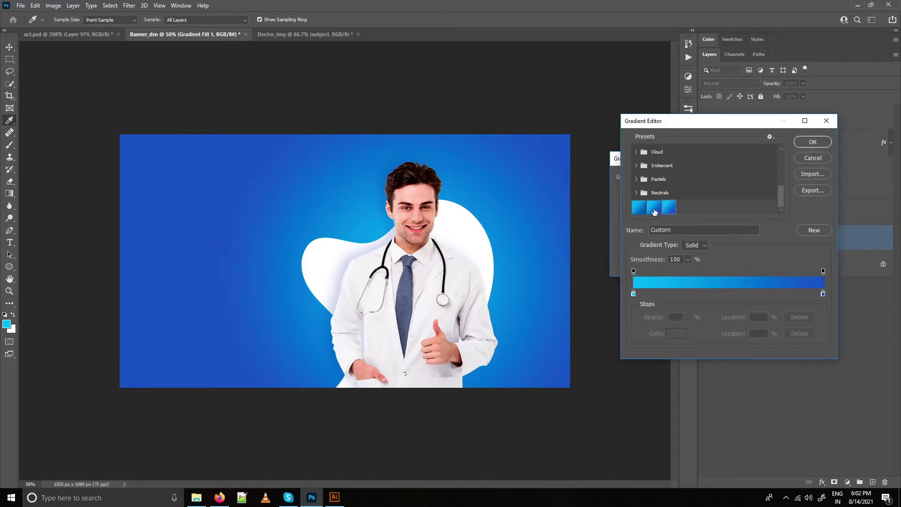
{"action": "left_click", "coordinate": [816, 158]}
{"action": "left_click", "coordinate": [742, 176]}
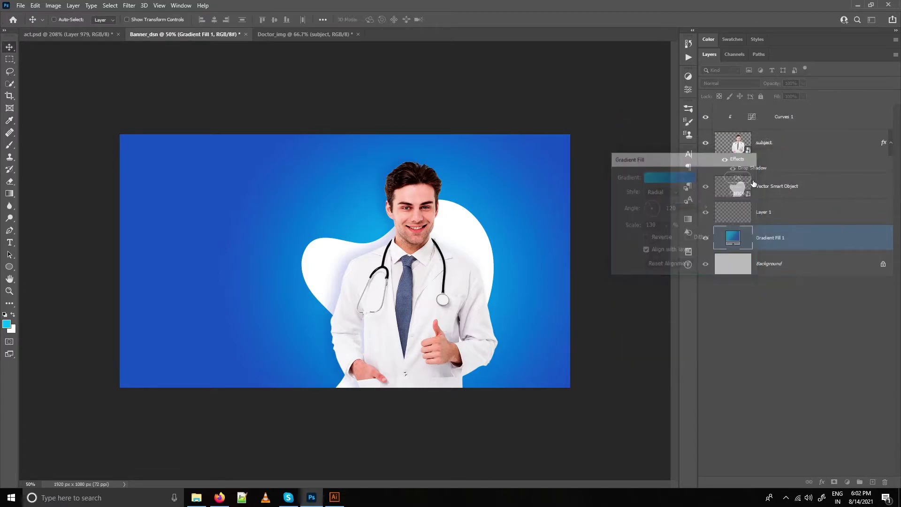
Set the Vector Smart Object layer's fill to 0% and add a Gradient Overlay to it
{"action": "left_click", "coordinate": [828, 189]}
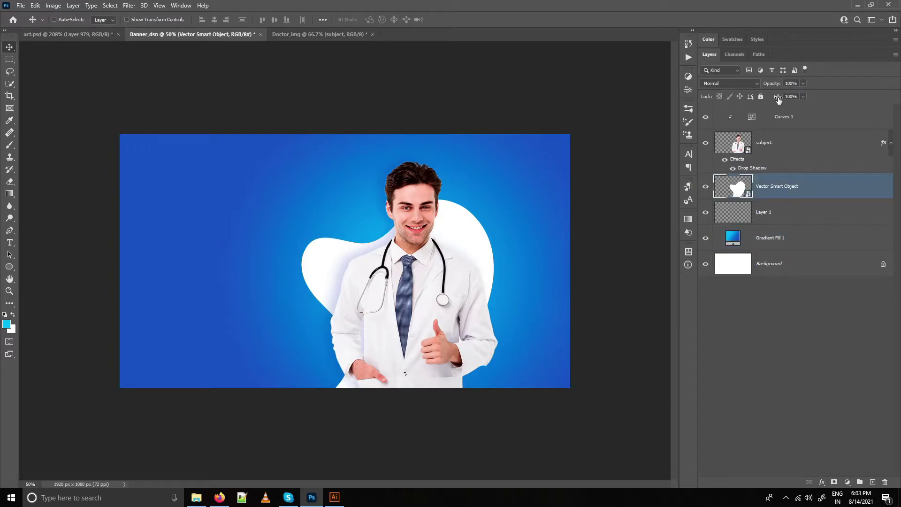
{"action": "left_click_drag", "start_coordinate": [778, 99], "coordinate": [695, 107]}
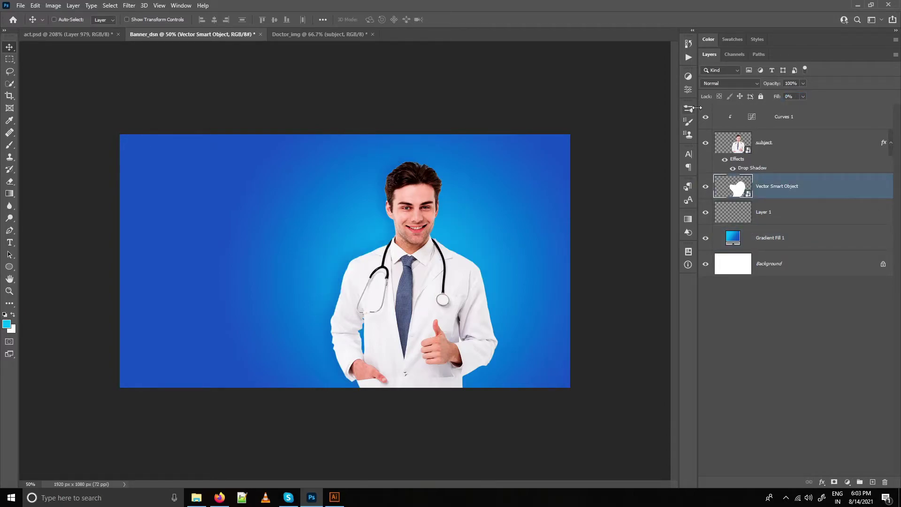
{"action": "double_click", "coordinate": [832, 187]}
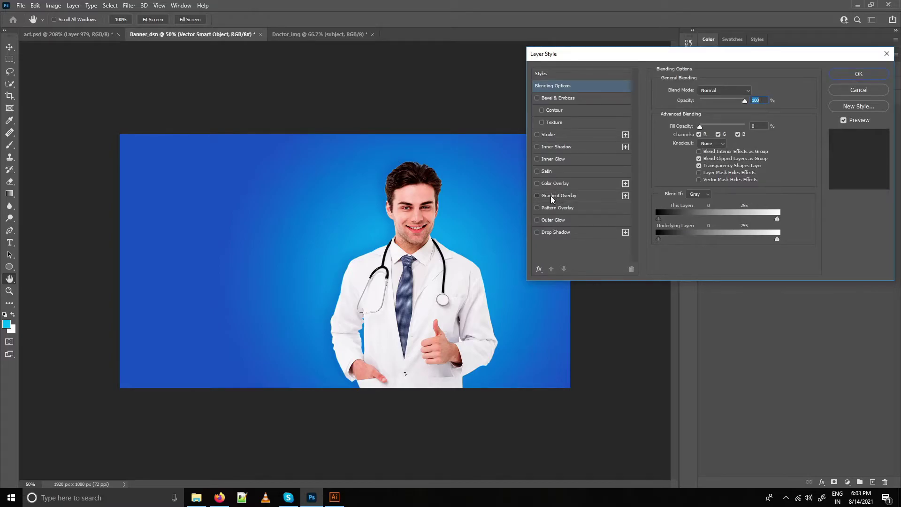
{"action": "left_click", "coordinate": [550, 196]}
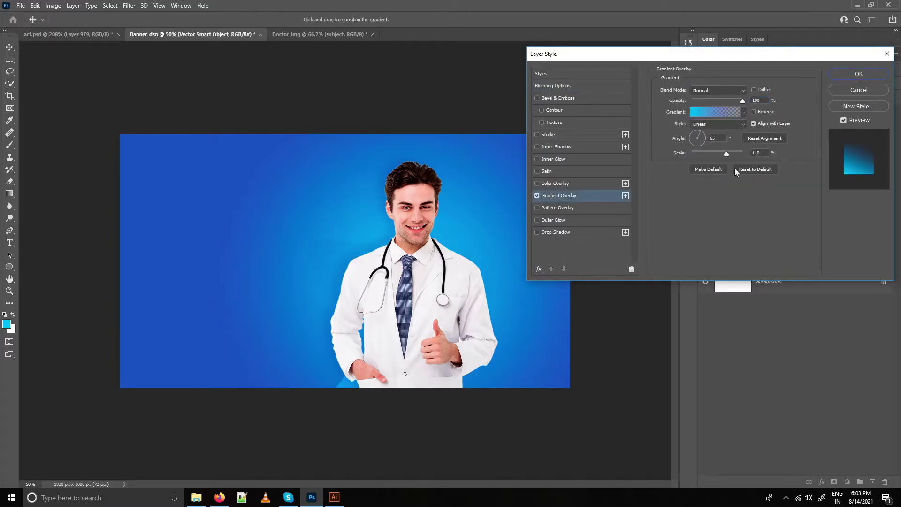
Apply the saved cyan-to-blue preset to the gradient overlay and set its end opacity stop to 0%
{"action": "left_click", "coordinate": [744, 111]}
{"action": "scroll", "coordinate": [748, 191], "scroll_direction": "down", "scroll_amount": 2}
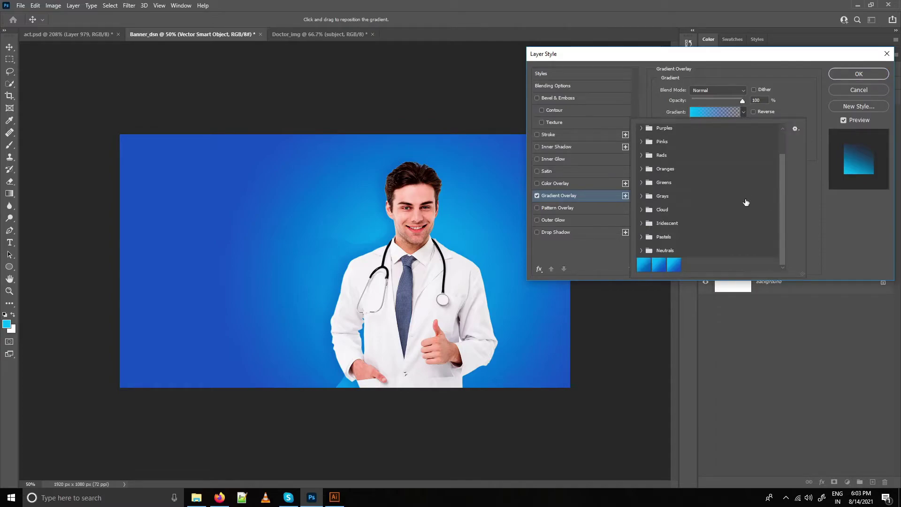
{"action": "left_click", "coordinate": [674, 264]}
{"action": "left_click", "coordinate": [802, 100]}
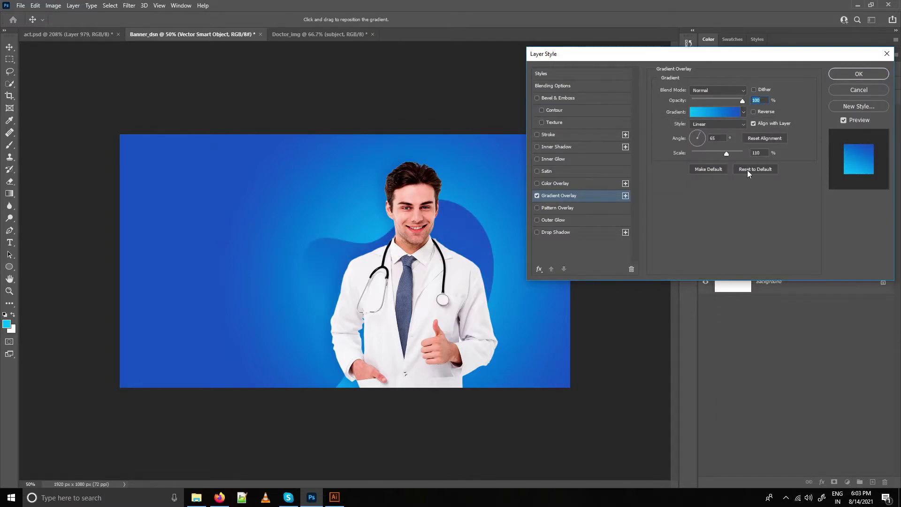
{"action": "left_click", "coordinate": [731, 116]}
{"action": "left_click", "coordinate": [824, 271]}
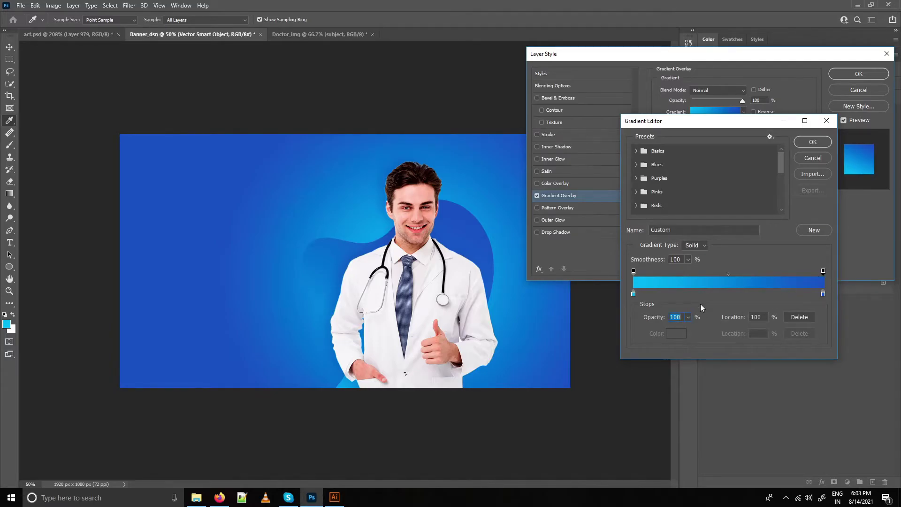
{"action": "type", "text": "0"}
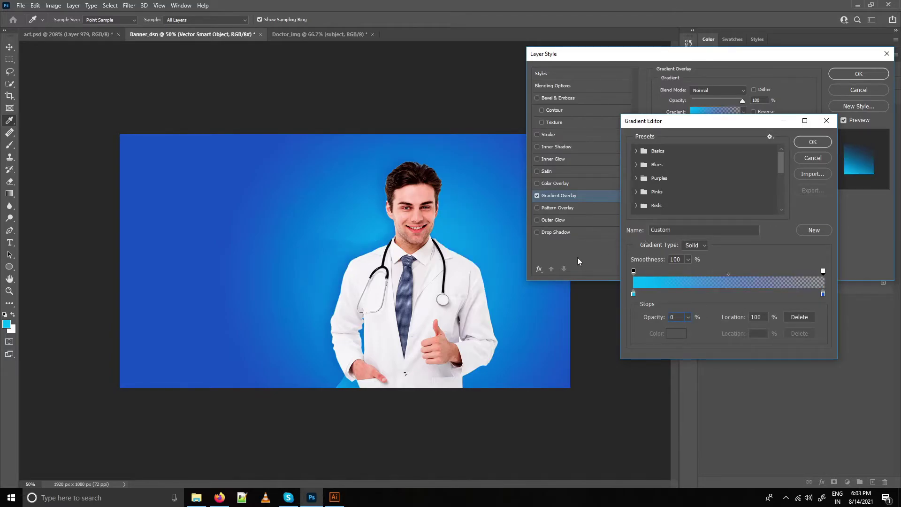
Change the overlay gradient's starting colour stop to a brighter cyan
{"action": "double_click", "coordinate": [634, 295]}
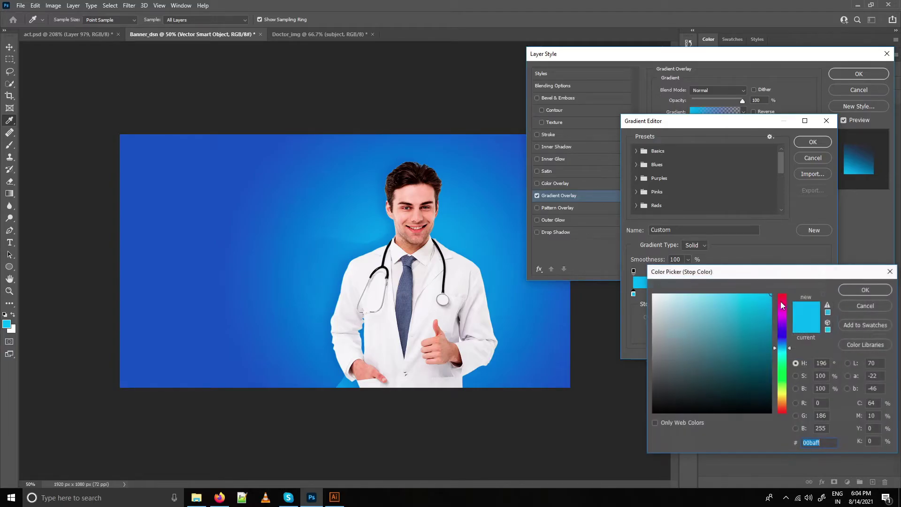
{"action": "left_click_drag", "start_coordinate": [790, 348], "coordinate": [790, 350]}
{"action": "left_click", "coordinate": [758, 292]}
{"action": "left_click", "coordinate": [871, 289]}
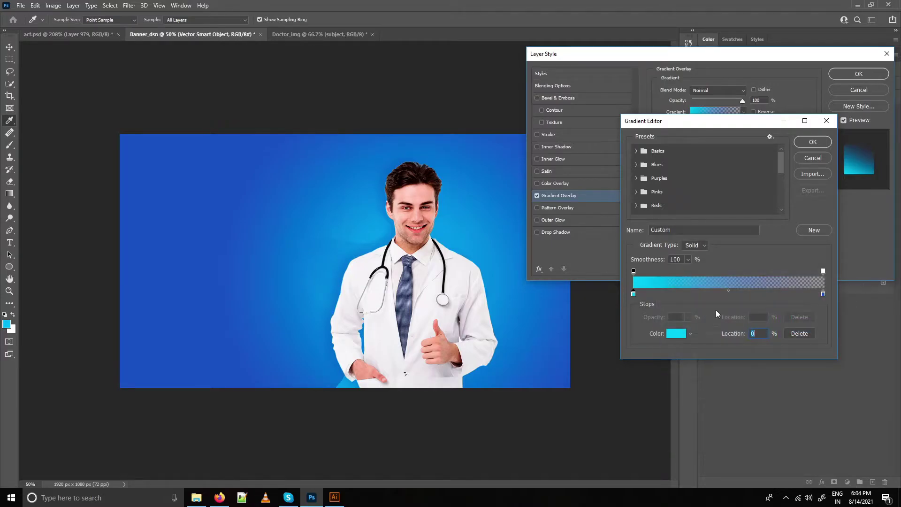
Accept the edited gradient, reposition it inside the blob behind the doctor and apply the layer style
{"action": "left_click", "coordinate": [819, 142]}
{"action": "left_click_drag", "start_coordinate": [459, 321], "coordinate": [471, 301]}
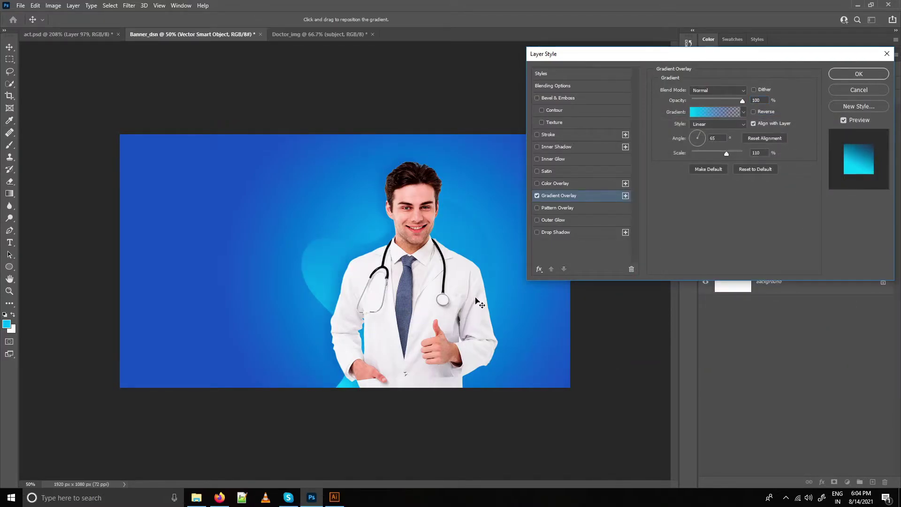
{"action": "left_click", "coordinate": [877, 72]}
Scale and move the gradient-styled blob so that it sits behind the doctor's shoulder
{"action": "mouse_move", "coordinate": [434, 271]}
{"action": "left_mouse_down"}
{"action": "mouse_move", "coordinate": [442, 282]}
{"action": "mouse_move", "coordinate": [444, 267]}
{"action": "mouse_move", "coordinate": [438, 270]}
{"action": "left_mouse_up"}
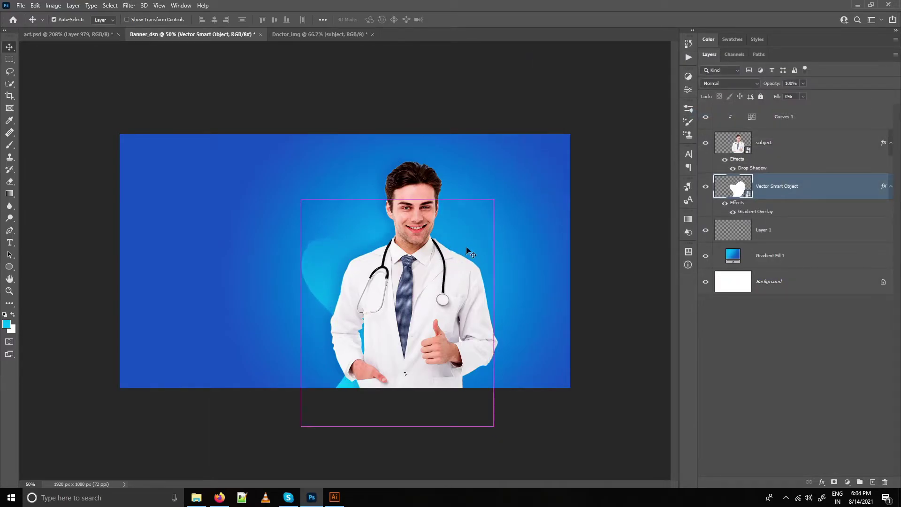
{"action": "key", "text": "ctrl+t"}
{"action": "left_click_drag", "start_coordinate": [506, 155], "coordinate": [489, 146]}
{"action": "key", "text": "Return"}
{"action": "left_click_drag", "start_coordinate": [489, 229], "coordinate": [499, 225]}
{"action": "key", "text": "ctrl+t"}
{"action": "left_click_drag", "start_coordinate": [483, 184], "coordinate": [487, 181]}
{"action": "key", "text": "Return"}
{"action": "left_click_drag", "start_coordinate": [488, 240], "coordinate": [485, 242]}
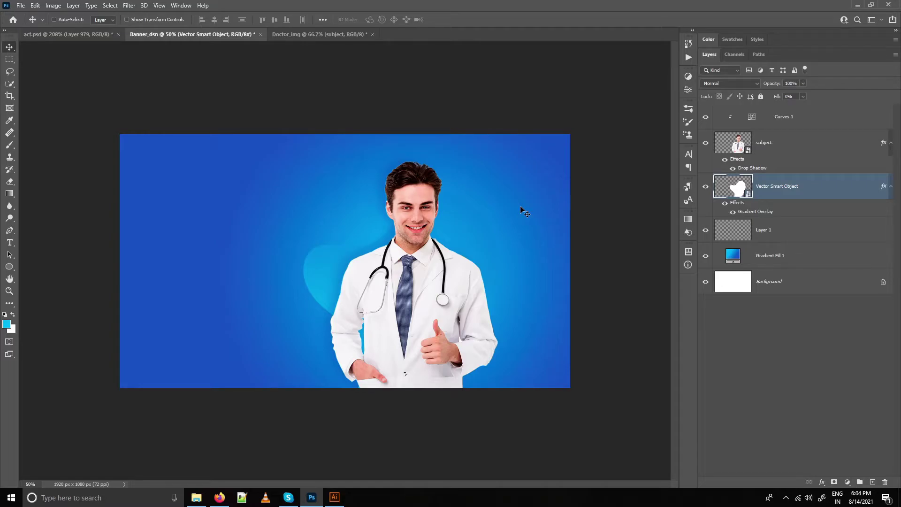
Copy the upper-left blob from Illustrator, paste it into the Photoshop banner as a smart object and fit it into the upper-left corner
{"action": "left_click", "coordinate": [334, 497]}
{"action": "left_click", "coordinate": [187, 88]}
{"action": "key", "text": "ctrl+c"}
{"action": "left_click", "coordinate": [311, 497]}
{"action": "key", "text": "ctrl+v"}
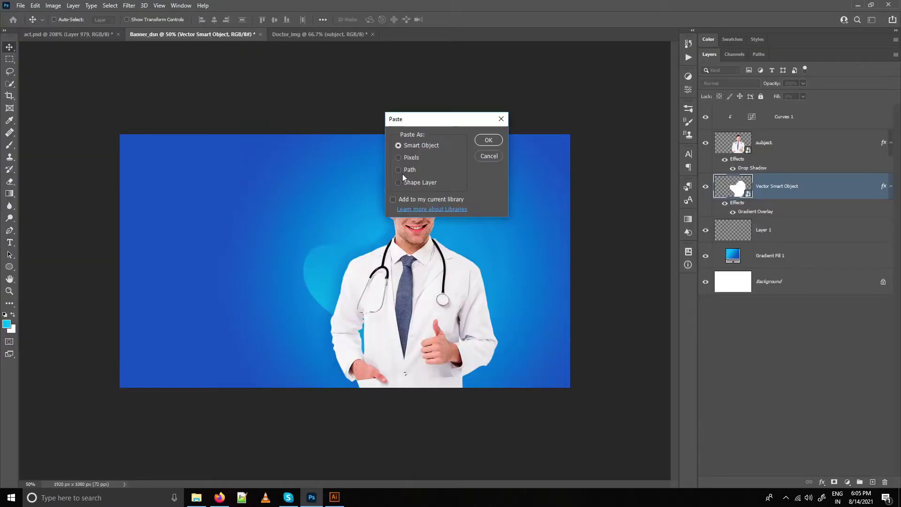
{"action": "key", "text": "Return"}
{"action": "key", "text": "Return"}
{"action": "left_click_drag", "start_coordinate": [363, 192], "coordinate": [219, 104]}
{"action": "key", "text": "ctrl+t"}
{"action": "key", "text": "Return"}
{"action": "left_click_drag", "start_coordinate": [172, 156], "coordinate": [174, 155]}
{"action": "left_click_drag", "start_coordinate": [287, 163], "coordinate": [284, 163]}
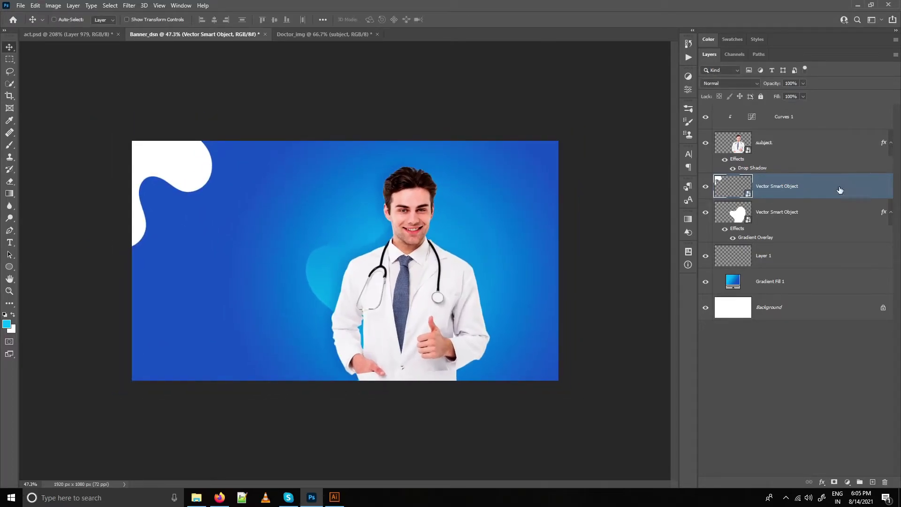
Copy the layer style of the blob behind the doctor and paste it onto the upper-left corner blob
{"action": "left_click", "coordinate": [811, 215]}
{"action": "right_click", "coordinate": [803, 218]}
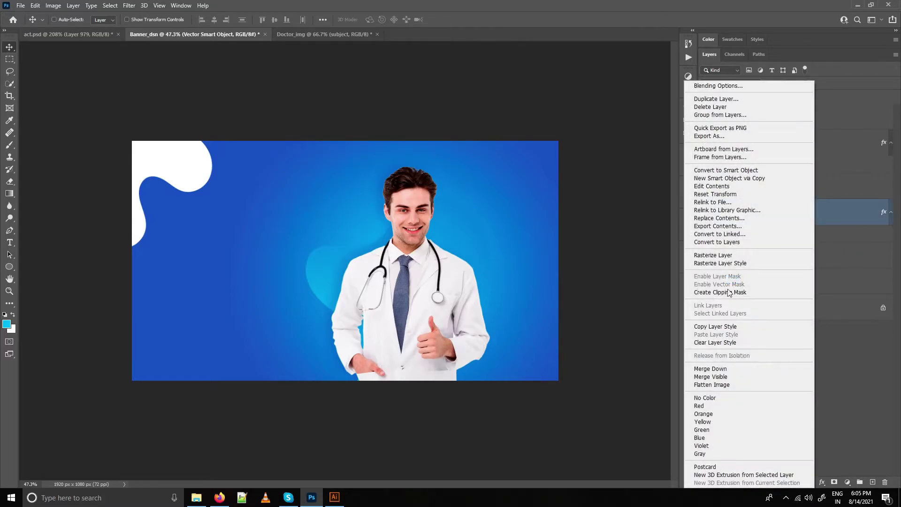
{"action": "left_click", "coordinate": [770, 326]}
{"action": "right_click", "coordinate": [837, 186]}
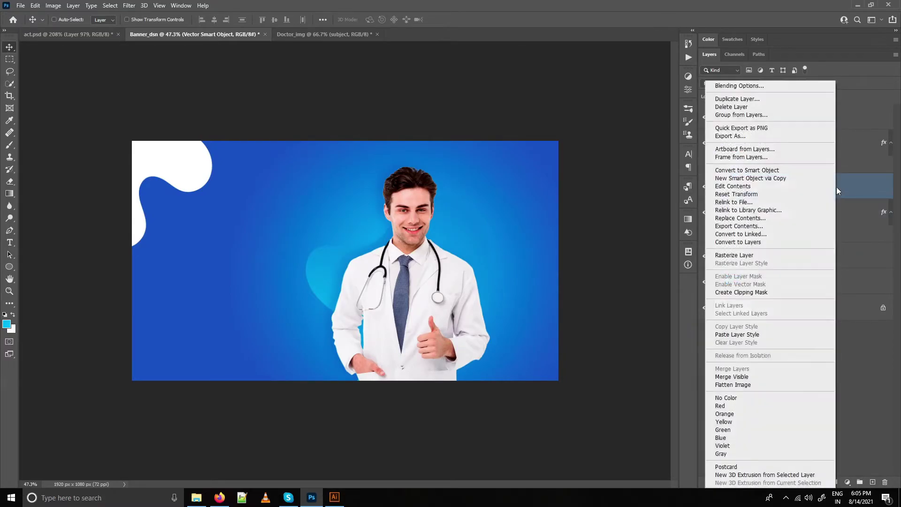
{"action": "left_click", "coordinate": [754, 335]}
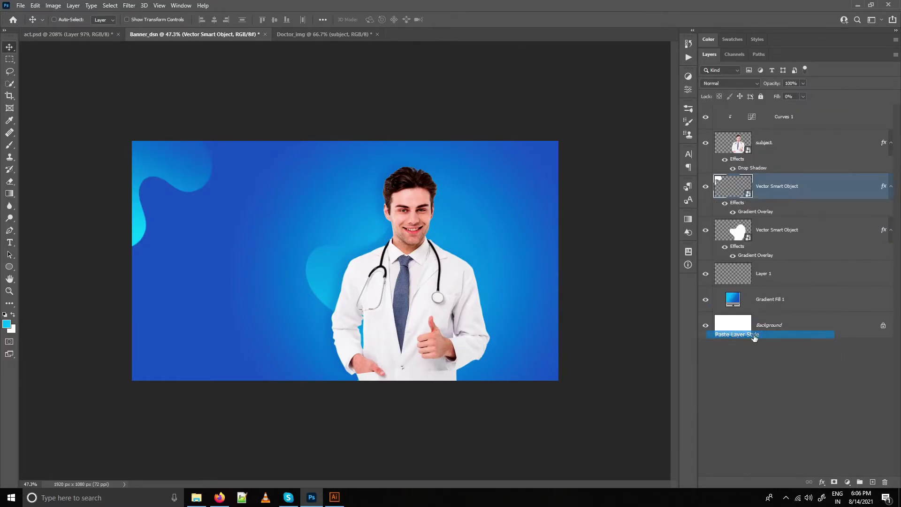
Reposition the gradient overlay within the upper-left corner blob and set the layer's opacity to 64%
{"action": "double_click", "coordinate": [760, 216]}
{"action": "left_click_drag", "start_coordinate": [196, 176], "coordinate": [192, 201]}
{"action": "left_click", "coordinate": [859, 74]}
{"action": "left_click_drag", "start_coordinate": [800, 85], "coordinate": [714, 3]}
{"action": "type", "text": "50"}
{"action": "key", "text": "Return"}
Copy the upper-right blob from Illustrator, paste it into the Photoshop banner as a smart object and place it in the upper-right corner
{"action": "key", "text": "alt+Tab"}
{"action": "left_click", "coordinate": [599, 89]}
{"action": "key", "text": "ctrl+c"}
{"action": "key", "text": "alt+Tab"}
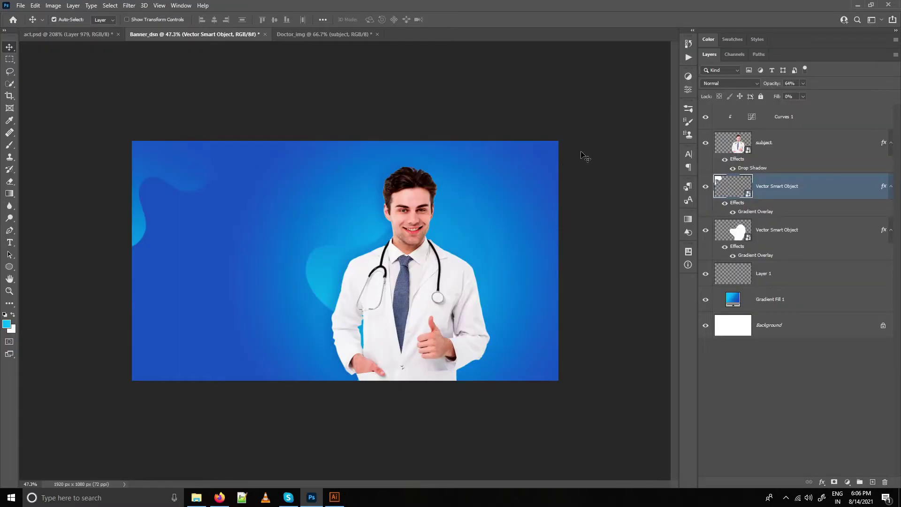
{"action": "key", "text": "ctrl+v"}
{"action": "key", "text": "Return"}
{"action": "left_click_drag", "start_coordinate": [349, 230], "coordinate": [570, 130]}
{"action": "left_click_drag", "start_coordinate": [586, 112], "coordinate": [575, 106]}
{"action": "left_click_drag", "start_coordinate": [550, 155], "coordinate": [545, 152]}
{"action": "key", "text": "Return"}
Copy the upper-left blob's layer style onto the upper-right corner blob and adjust its gradient overlay
{"action": "right_click", "coordinate": [803, 211]}
{"action": "left_click", "coordinate": [705, 326]}
{"action": "right_click", "coordinate": [825, 188]}
{"action": "left_click", "coordinate": [725, 334]}
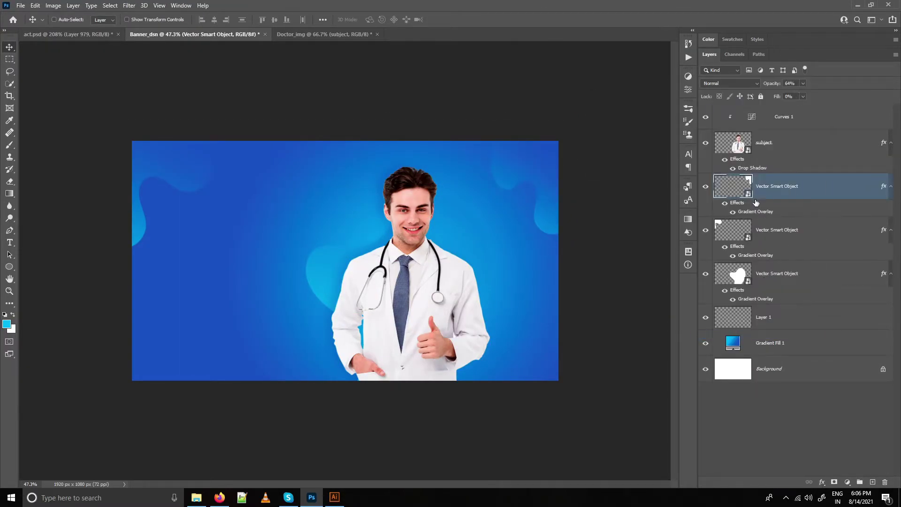
{"action": "double_click", "coordinate": [756, 212]}
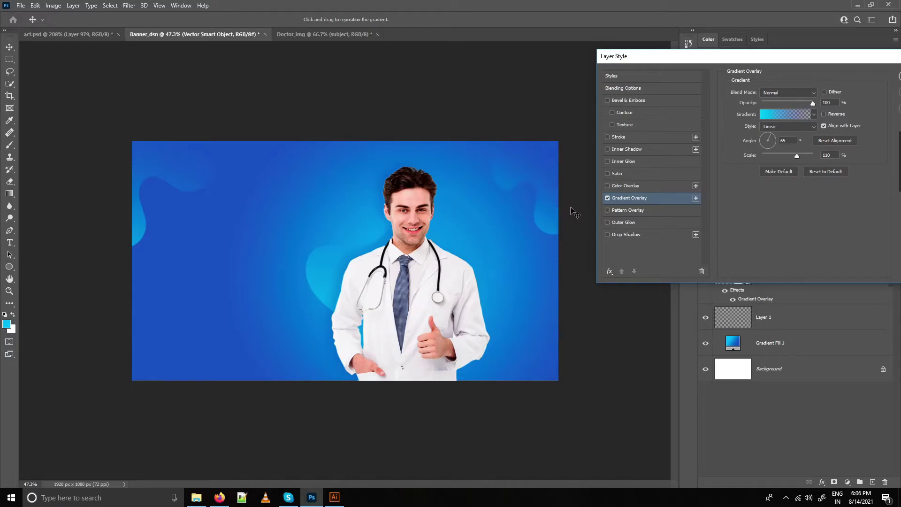
{"action": "key", "text": "Return"}
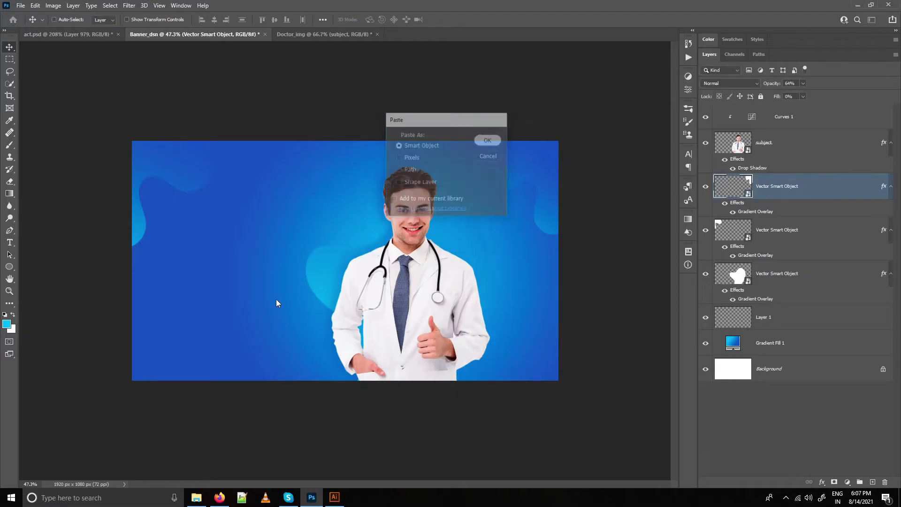
Paste the lower-left blob into the banner as a smart object and apply the copied layer style to it
{"action": "key", "text": "Return"}
{"action": "key", "text": "Return"}
{"action": "right_click", "coordinate": [812, 188]}
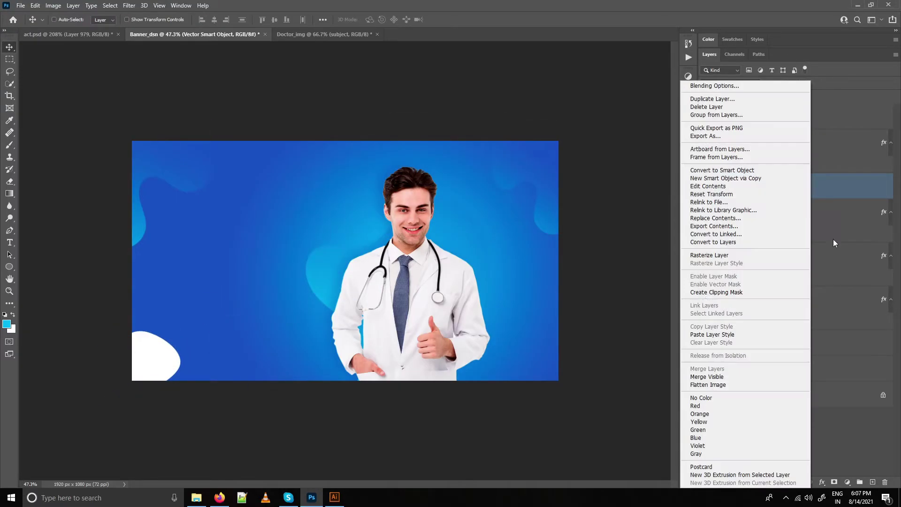
{"action": "left_click", "coordinate": [714, 336]}
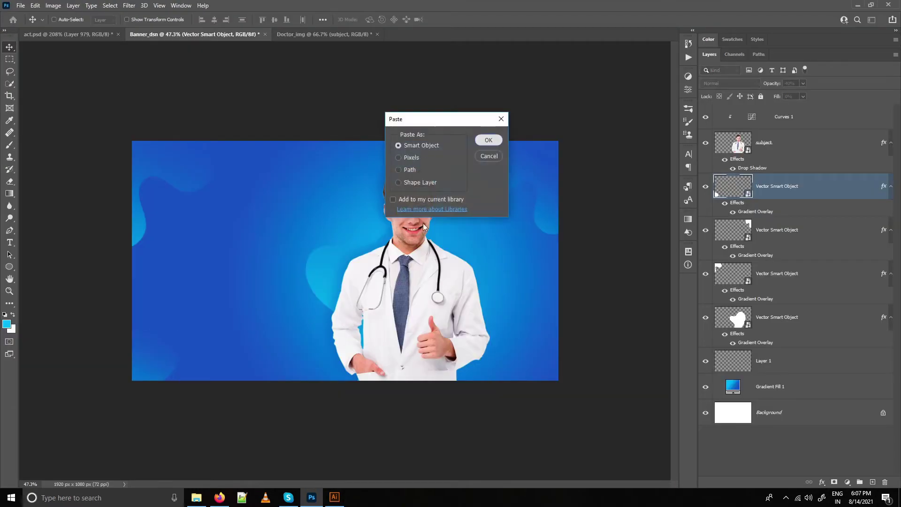
Paste the bottom-edge blob as a smart object, shift it slightly downwards and apply the copied layer style to it
{"action": "key", "text": "Return"}
{"action": "key", "text": "Return"}
{"action": "mouse_move", "coordinate": [226, 381]}
{"action": "left_mouse_down"}
{"action": "mouse_move", "coordinate": [245, 372]}
{"action": "mouse_move", "coordinate": [211, 397]}
{"action": "mouse_move", "coordinate": [226, 398]}
{"action": "left_mouse_up"}
{"action": "right_click", "coordinate": [813, 188]}
{"action": "left_click", "coordinate": [716, 335]}
Reset the gradient overlay's alignment on the bottom-edge blob, toggle its Reverse option and nudge the blob into place
{"action": "double_click", "coordinate": [760, 212]}
{"action": "left_click", "coordinate": [760, 140]}
{"action": "left_click", "coordinate": [758, 114]}
{"action": "left_click", "coordinate": [851, 76]}
{"action": "key", "text": "ctrl+t"}
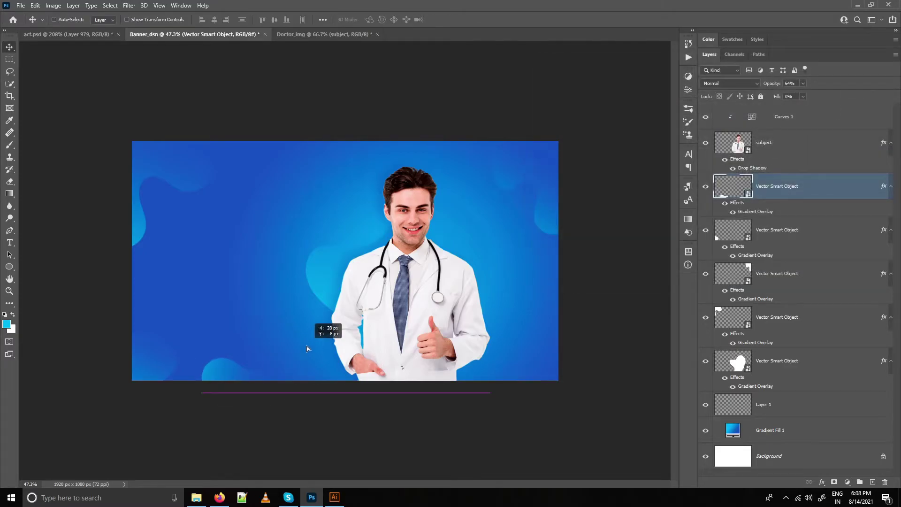
Paste the blob beside the doctor's lower arm as a smart object and apply the copied layer style to it
{"action": "key", "text": "ctrl+v"}
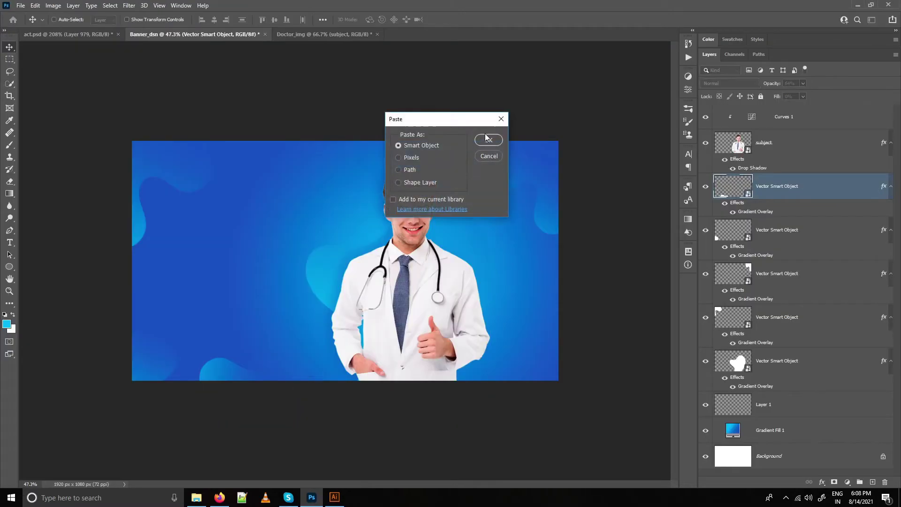
{"action": "key", "text": "Return"}
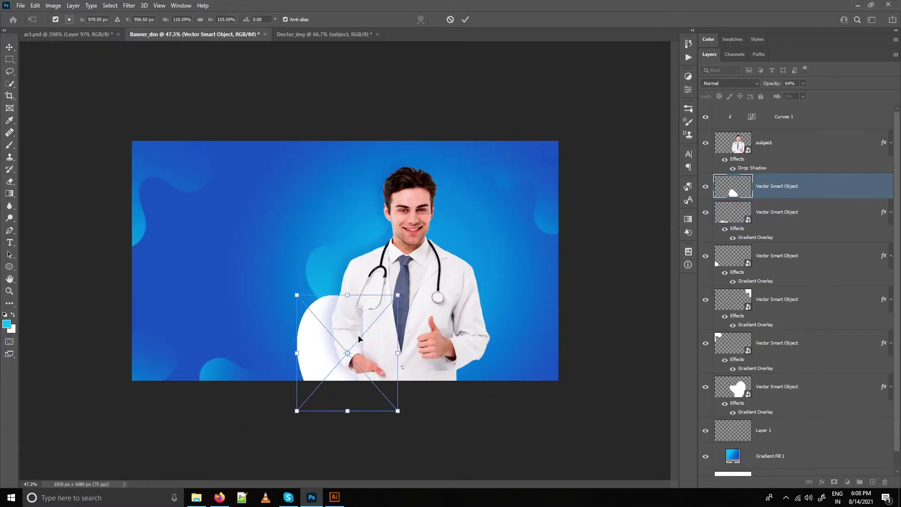
{"action": "key", "text": "Return"}
{"action": "right_click", "coordinate": [798, 186]}
{"action": "left_click", "coordinate": [739, 247]}
Move the newly pasted blob's layer directly above Layer 1 and set its opacity to 24%
{"action": "left_click_drag", "start_coordinate": [787, 191], "coordinate": [786, 412]}
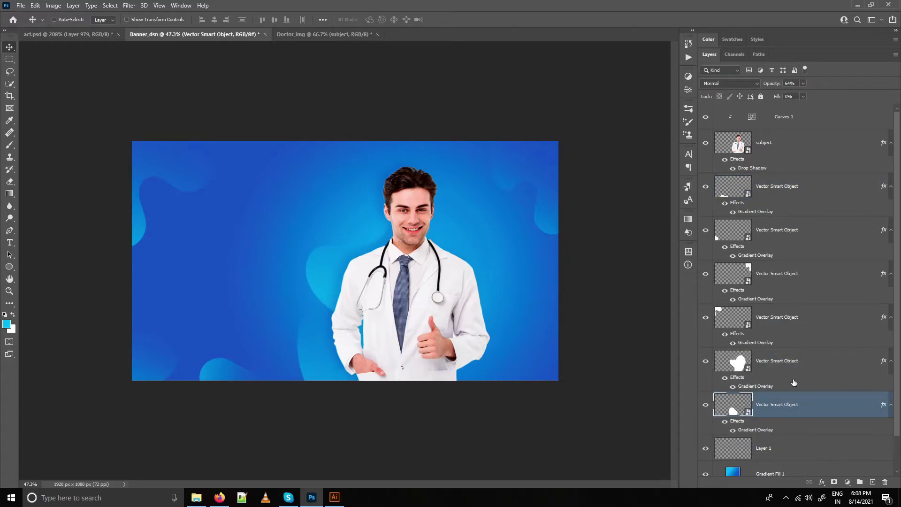
{"action": "key", "text": "4"}
{"action": "key", "text": "2"}
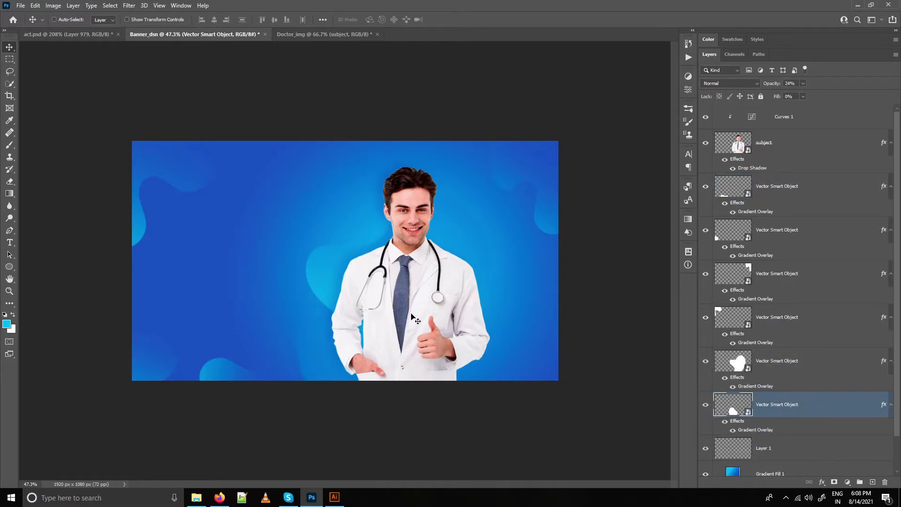
Shift the large blob behind the doctor slightly outwards and try rotating it
{"action": "left_click_drag", "start_coordinate": [336, 270], "coordinate": [330, 271]}
{"action": "key", "text": "ctrl+t"}
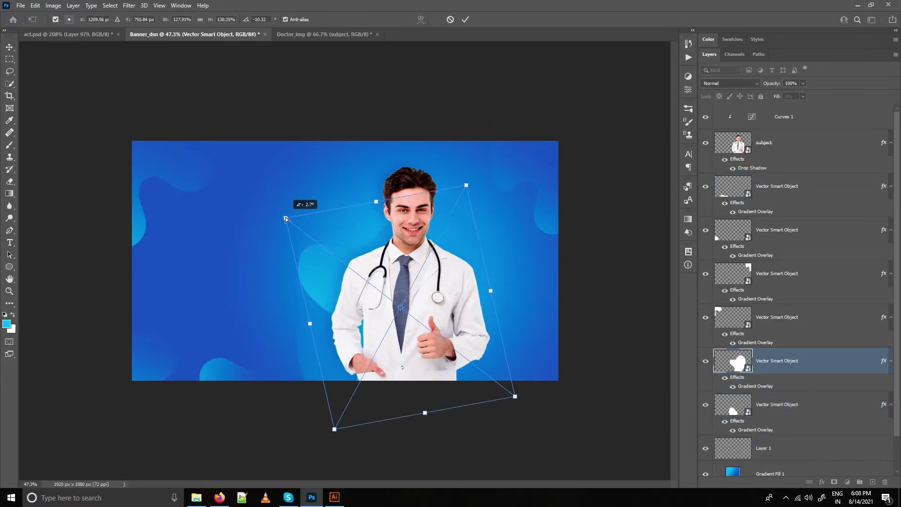
{"action": "key", "text": "Escape"}
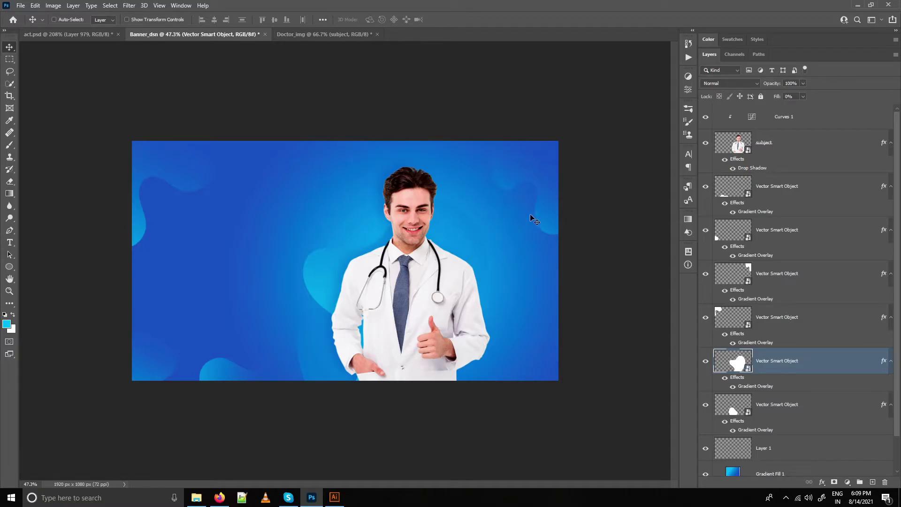
Switch to Illustrator, draw a 476 px circle over the banner's lower-right area and fill the front circle with orange
{"action": "left_click", "coordinate": [334, 497]}
{"action": "left_click_drag", "start_coordinate": [8, 97], "coordinate": [44, 119]}
{"action": "left_click_drag", "start_coordinate": [496, 264], "coordinate": [620, 366]}
{"action": "key", "text": "v"}
{"action": "key", "text": "ctrl+shift+a"}
{"action": "left_click", "coordinate": [563, 282]}
{"action": "key", "text": "v"}
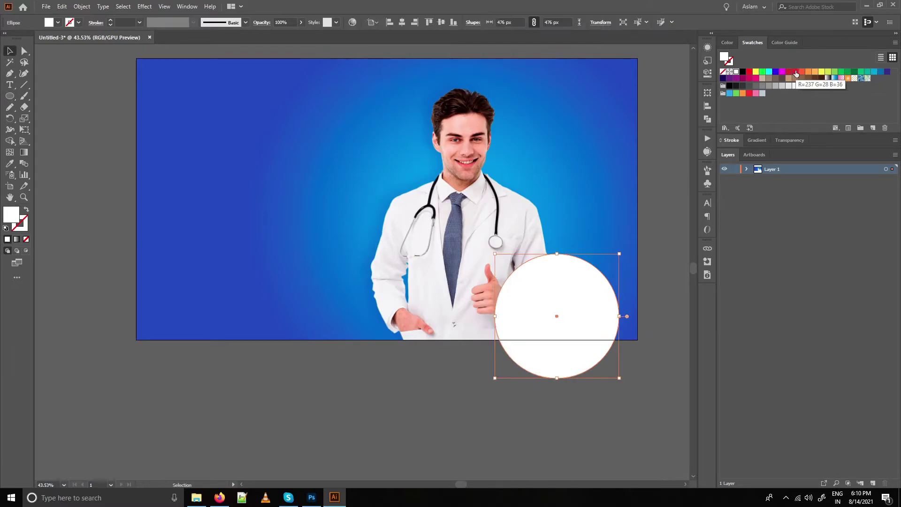
{"action": "left_click", "coordinate": [808, 71]}
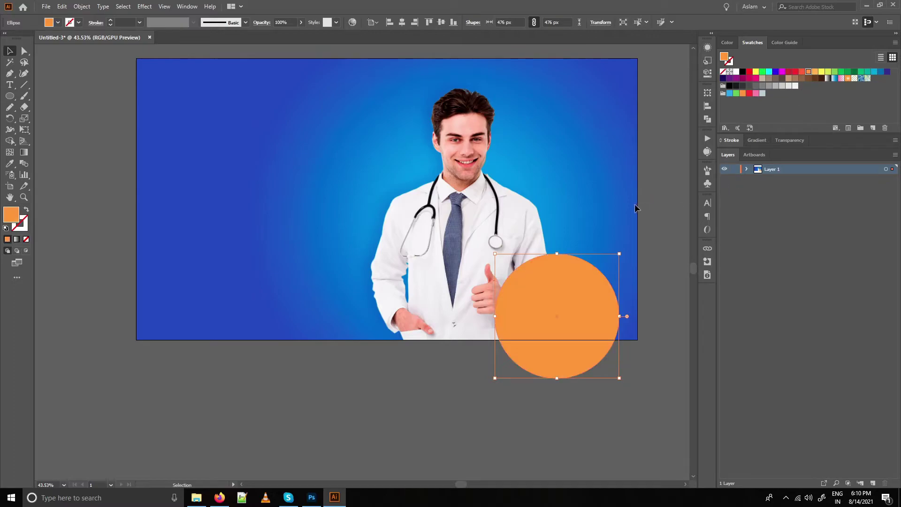
Offset the white circle 11 px up and 11 px right behind the orange one and select both circles
{"action": "key", "text": "a"}
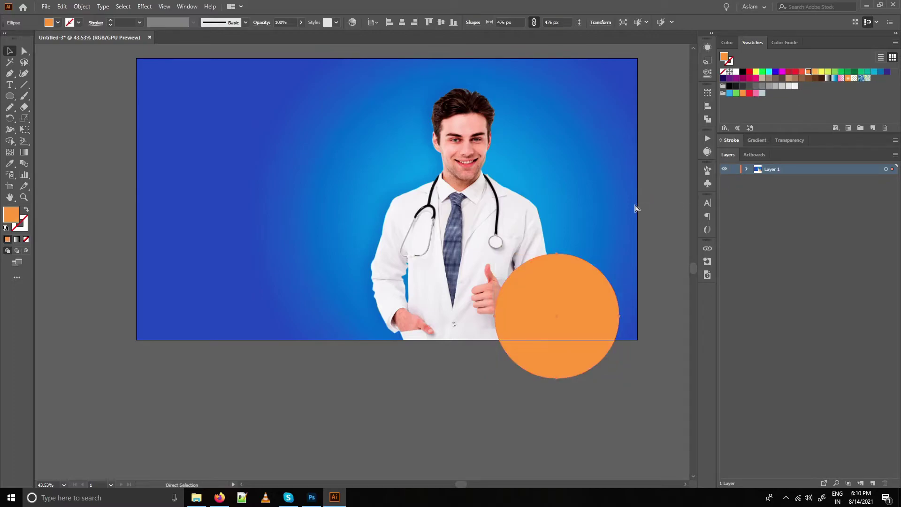
{"action": "key", "text": "v"}
{"action": "key", "text": "shift+Up"}
{"action": "key", "text": "shift+Right"}
{"action": "key", "text": "Up"}
{"action": "key", "text": "Right"}
{"action": "left_click", "coordinate": [600, 292], "text": "shift"}
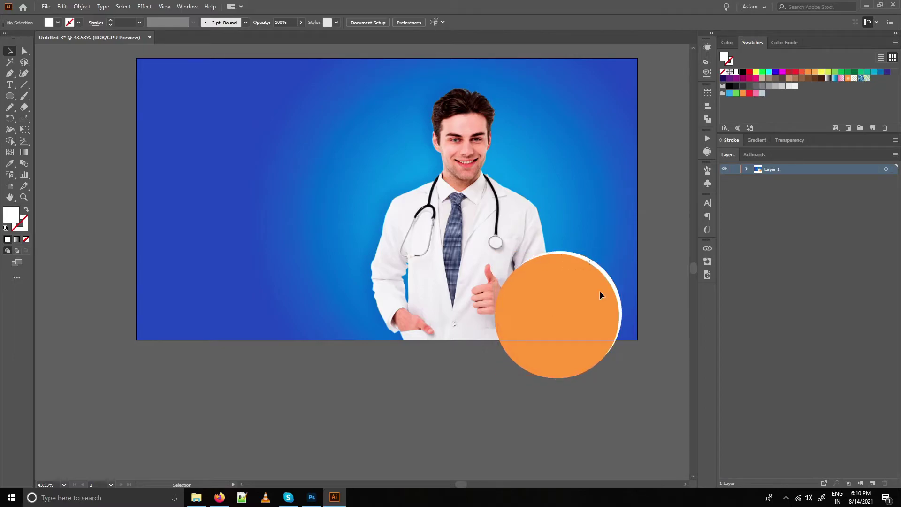
Remove the orange circle's area with the Shape Builder to leave a crescent, and paste the white circle back in place
{"action": "left_click", "coordinate": [9, 141]}
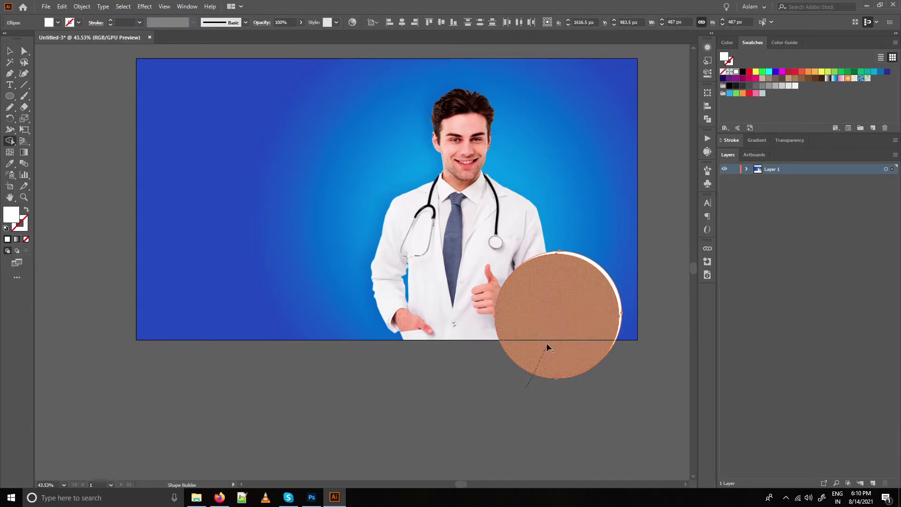
{"action": "left_click", "coordinate": [559, 322], "text": "alt"}
{"action": "key", "text": "v"}
{"action": "left_click", "coordinate": [599, 274]}
{"action": "key", "text": "a"}
{"action": "key", "text": "ctrl+f"}
{"action": "left_click", "coordinate": [594, 236]}
Fill the crescent with a light orange swatch and select the white circle
{"action": "left_click", "coordinate": [591, 260]}
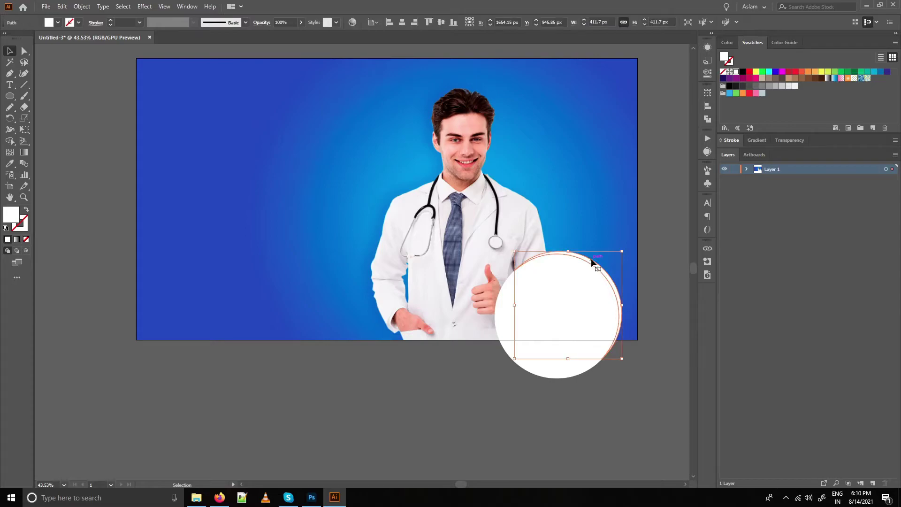
{"action": "left_click", "coordinate": [812, 71]}
{"action": "left_click", "coordinate": [596, 176]}
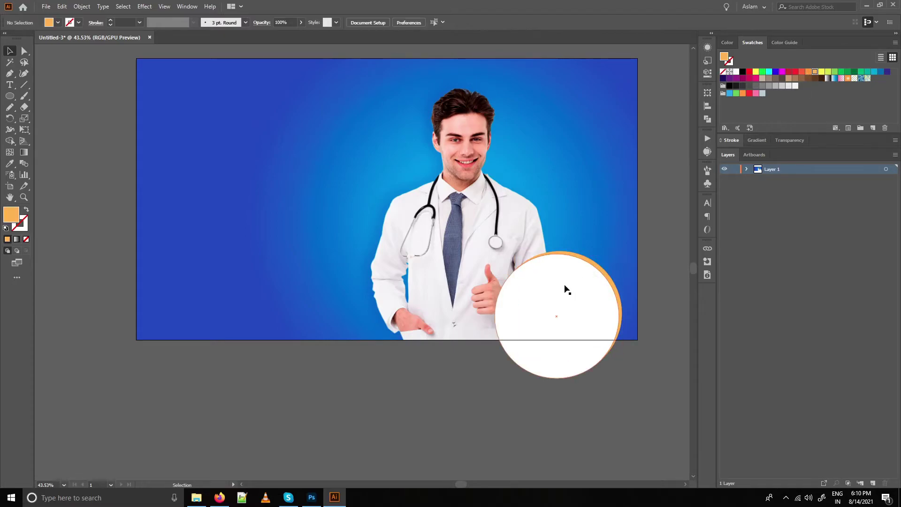
{"action": "left_click", "coordinate": [576, 286]}
{"action": "left_click", "coordinate": [580, 209]}
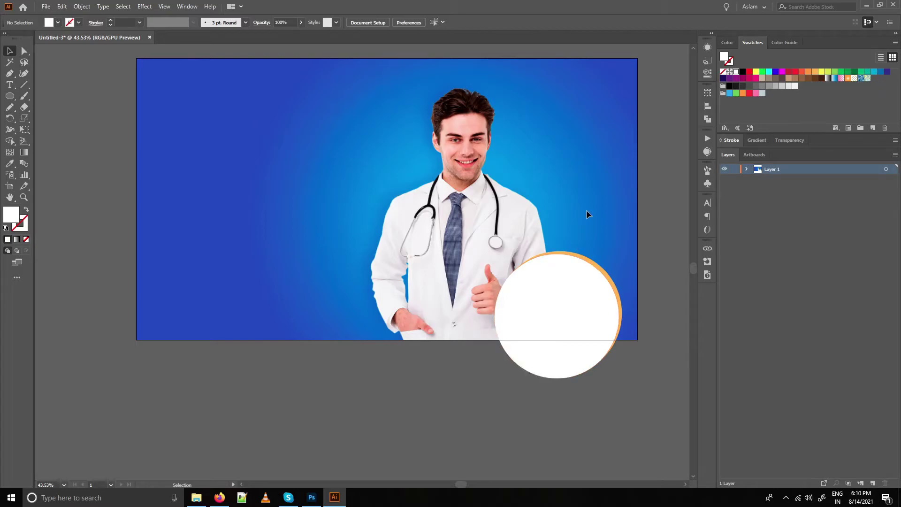
{"action": "left_click", "coordinate": [556, 280]}
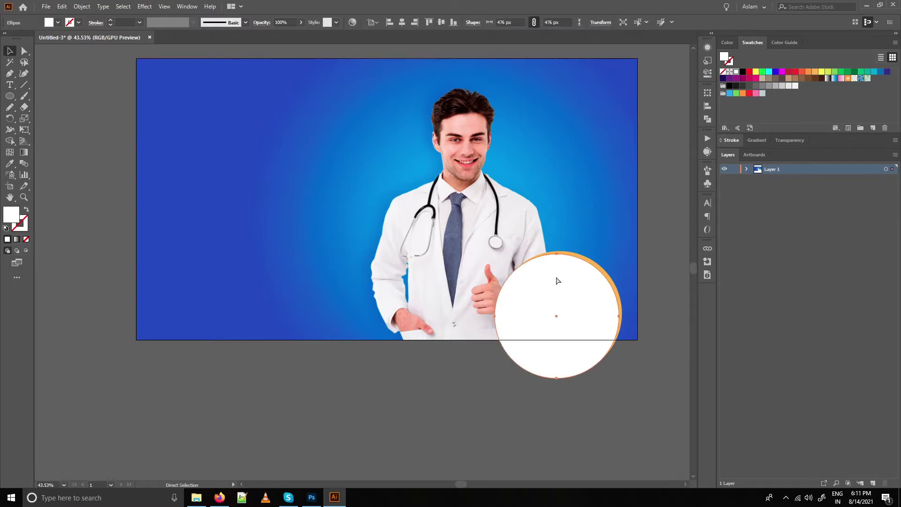
Switch to Photoshop, group all the blob layers and name the group abs_shp
{"action": "left_click", "coordinate": [312, 498]}
{"action": "left_click", "coordinate": [801, 187]}
{"action": "scroll", "coordinate": [783, 366], "scroll_direction": "down", "scroll_amount": 3}
{"action": "left_click", "coordinate": [782, 379], "text": "shift"}
{"action": "key", "text": "ctrl+g"}
{"action": "double_click", "coordinate": [740, 179]}
{"action": "type", "text": "abs_shp"}
{"action": "key", "text": "Return"}
Paste the Illustrator circle and crescent into the banner as shape layers and move the crescent onto the circle's upper-right edge
{"action": "key", "text": "ctrl+v"}
{"action": "left_click", "coordinate": [418, 182]}
{"action": "key", "text": "Return"}
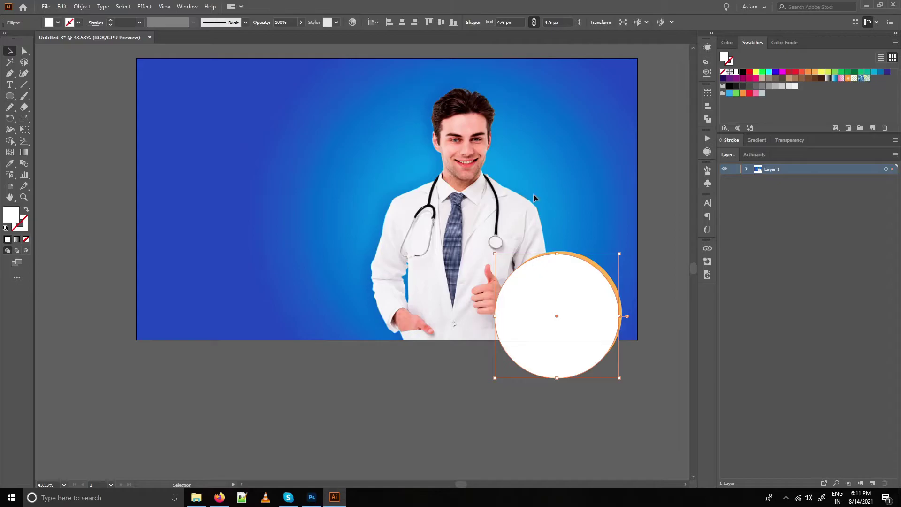
{"action": "left_click_drag", "start_coordinate": [610, 257], "coordinate": [598, 265]}
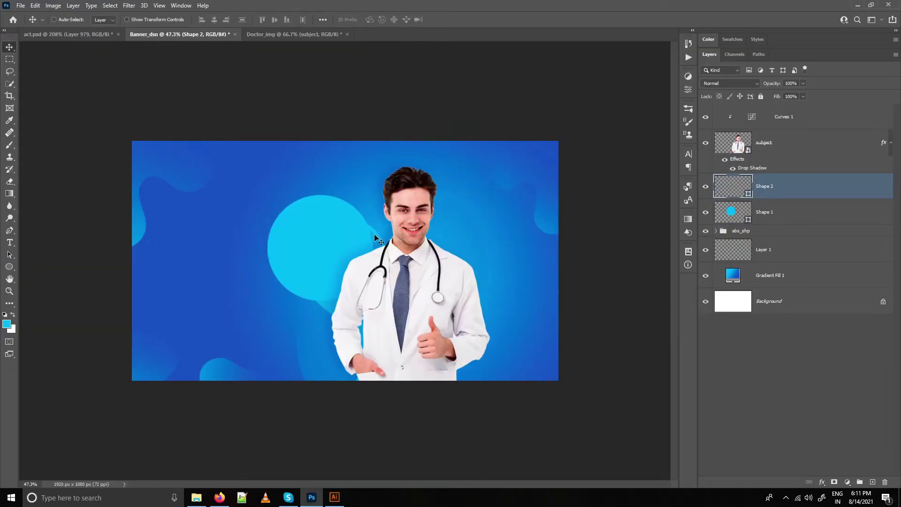
{"action": "left_click_drag", "start_coordinate": [347, 197], "coordinate": [383, 237]}
Set the circle shape's fill to 18% and align the crescent shape precisely with the circle's edge
{"action": "left_click", "coordinate": [732, 210]}
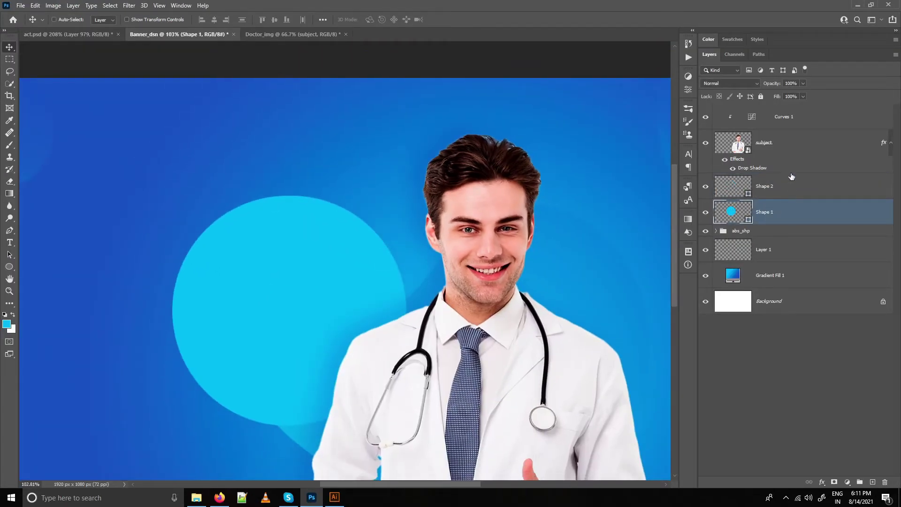
{"action": "type", "text": "18"}
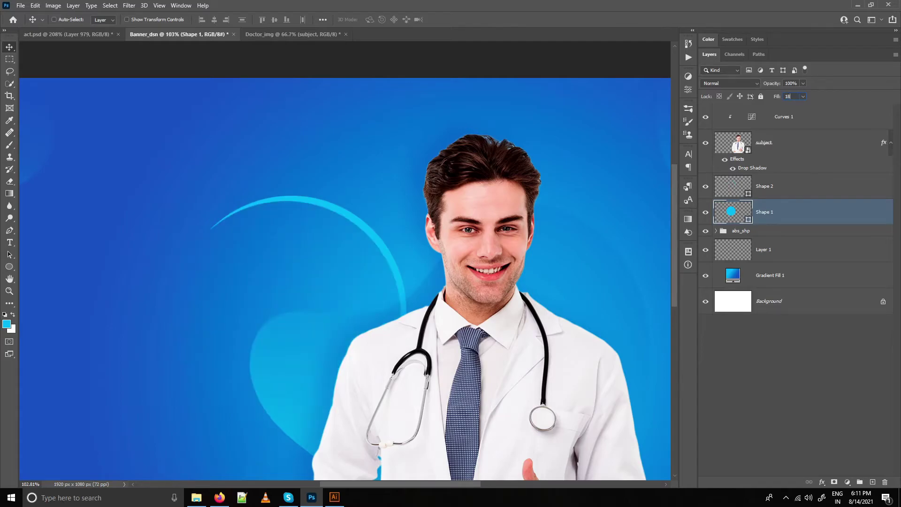
{"action": "left_click", "coordinate": [770, 185]}
{"action": "left_click_drag", "start_coordinate": [310, 219], "coordinate": [356, 230]}
{"action": "left_click_drag", "start_coordinate": [165, 244], "coordinate": [167, 235]}
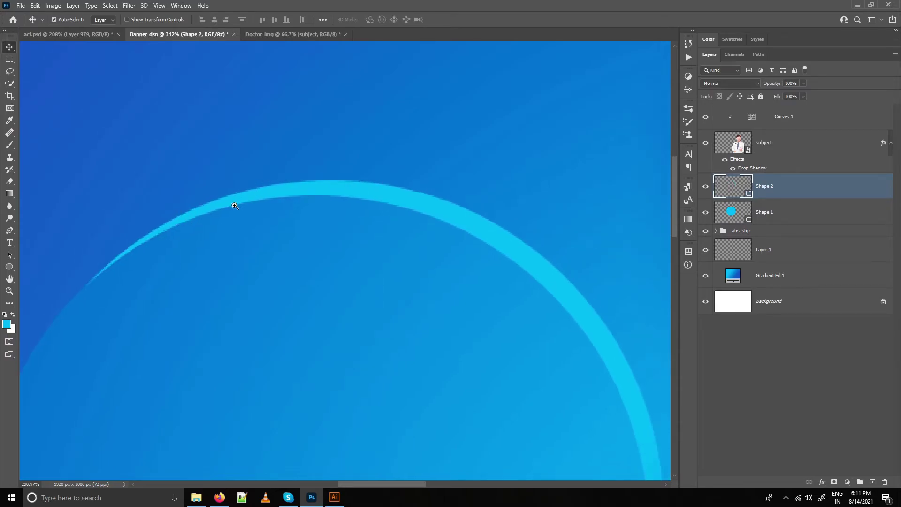
Recolour the crescent shape to a brighter, more saturated cyan
{"action": "scroll", "coordinate": [203, 213], "scroll_direction": "down", "scroll_amount": 5}
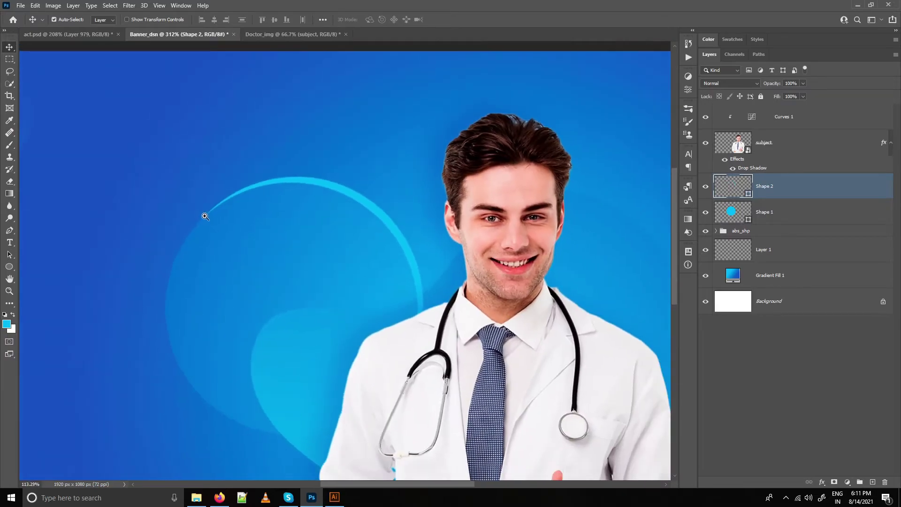
{"action": "double_click", "coordinate": [736, 191]}
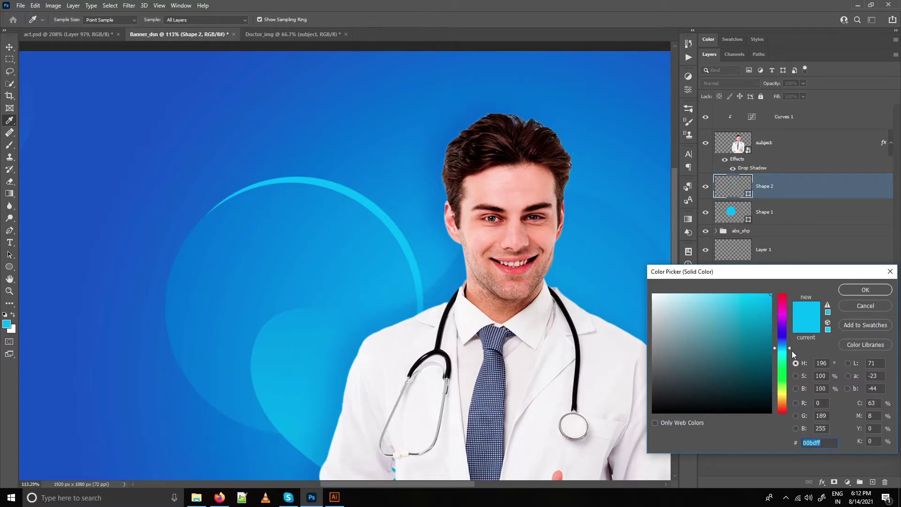
{"action": "left_click_drag", "start_coordinate": [789, 347], "coordinate": [790, 351]}
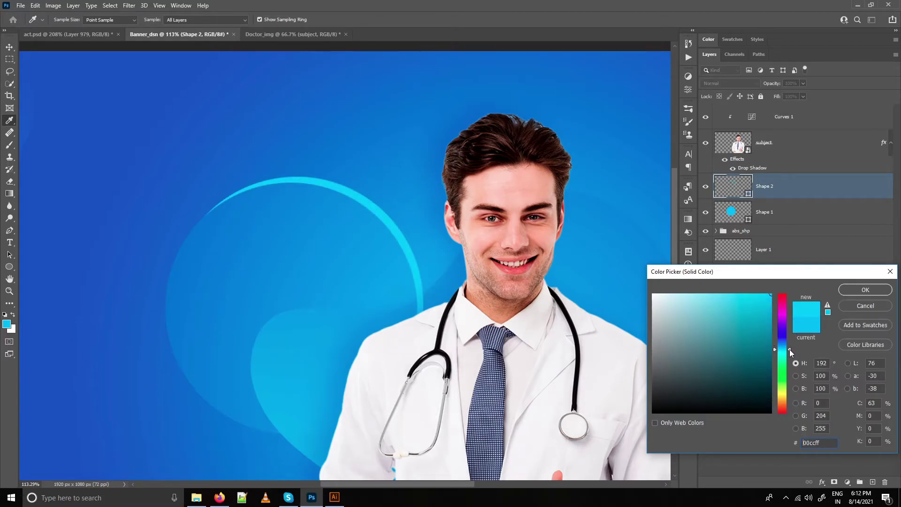
{"action": "left_click", "coordinate": [757, 291]}
{"action": "scroll", "coordinate": [826, 361], "scroll_direction": "down", "scroll_amount": 2}
{"action": "key", "text": "Return"}
{"action": "key", "text": "v"}
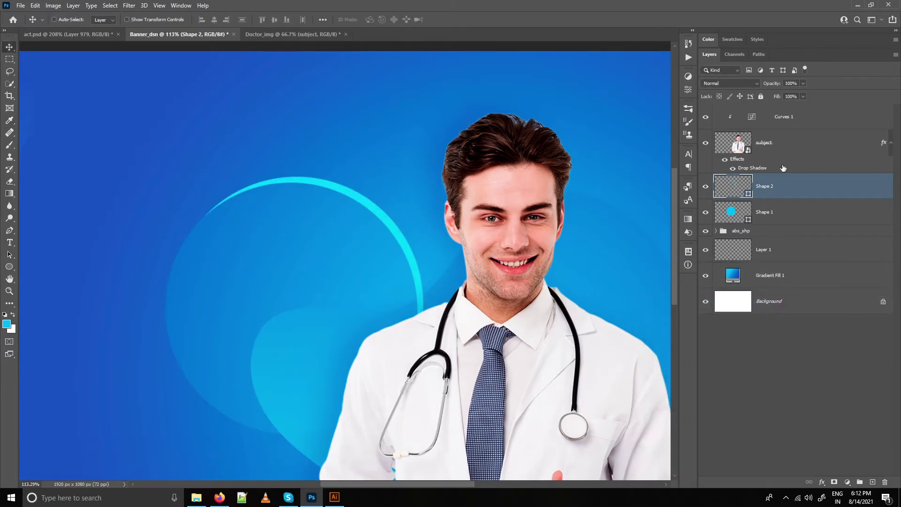
Select the circle and crescent shape layers and group them
{"action": "left_click", "coordinate": [781, 212]}
{"action": "left_click", "coordinate": [779, 189], "text": "ctrl"}
{"action": "left_click_drag", "start_coordinate": [424, 226], "coordinate": [347, 227]}
{"action": "key", "text": "ctrl+g"}
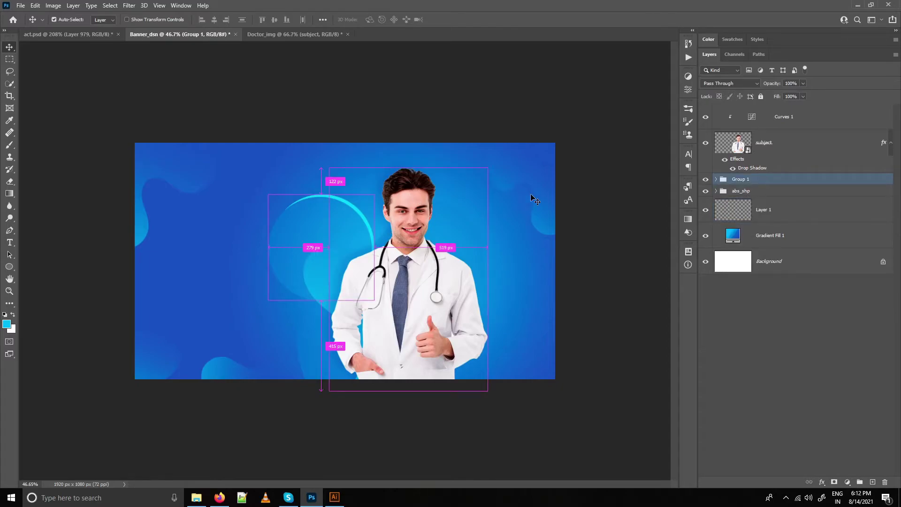
Duplicate the circle group, keeping one at the banner's lower right and one beside the doctor's shoulder, and rotate the shoulder one to -88°
{"action": "mouse_move", "coordinate": [405, 251]}
{"action": "left_mouse_down"}
{"action": "mouse_move", "coordinate": [483, 288]}
{"action": "mouse_move", "coordinate": [499, 314]}
{"action": "mouse_move", "coordinate": [391, 248]}
{"action": "left_mouse_up"}
{"action": "key", "text": "ctrl"}
{"action": "key", "text": "ctrl+j"}
{"action": "key", "text": "ctrl+t"}
{"action": "left_click_drag", "start_coordinate": [448, 189], "coordinate": [296, 173]}
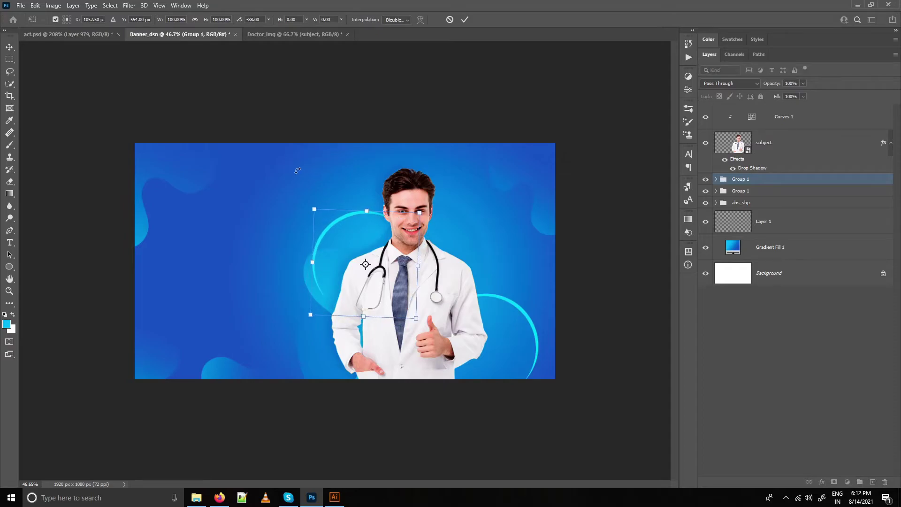
{"action": "key", "text": "Return"}
Nudge both circle groups into position around the doctor, slightly rotate the lower-right one clockwise, and collapse the abs_shp group
{"action": "left_click_drag", "start_coordinate": [367, 238], "coordinate": [367, 231]}
{"action": "left_click_drag", "start_coordinate": [463, 242], "coordinate": [459, 244]}
{"action": "left_click_drag", "start_coordinate": [521, 336], "coordinate": [510, 336]}
{"action": "key", "text": "ctrl+t"}
{"action": "left_click_drag", "start_coordinate": [540, 259], "coordinate": [562, 276]}
{"action": "key", "text": "Return"}
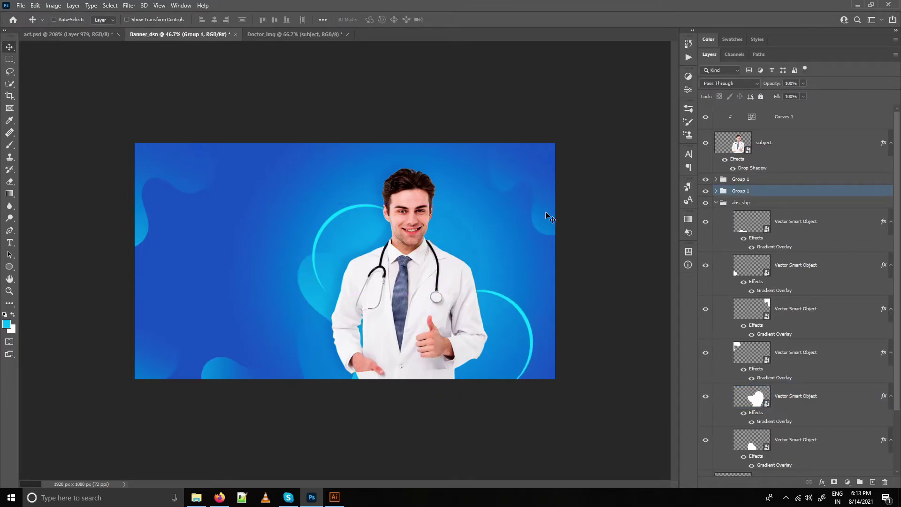
{"action": "left_click", "coordinate": [716, 203]}
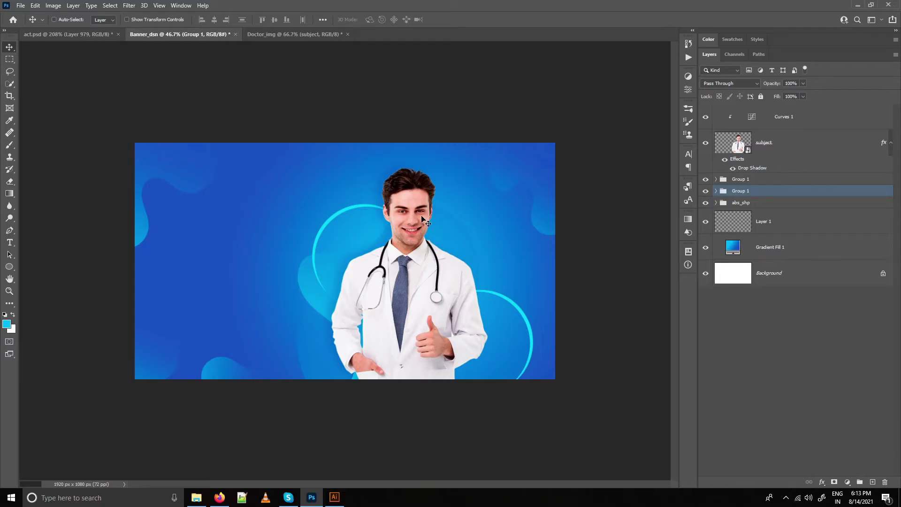
Switch to Illustrator and create a 20 x 20 px circle in the empty canvas area
{"action": "left_click", "coordinate": [334, 497]}
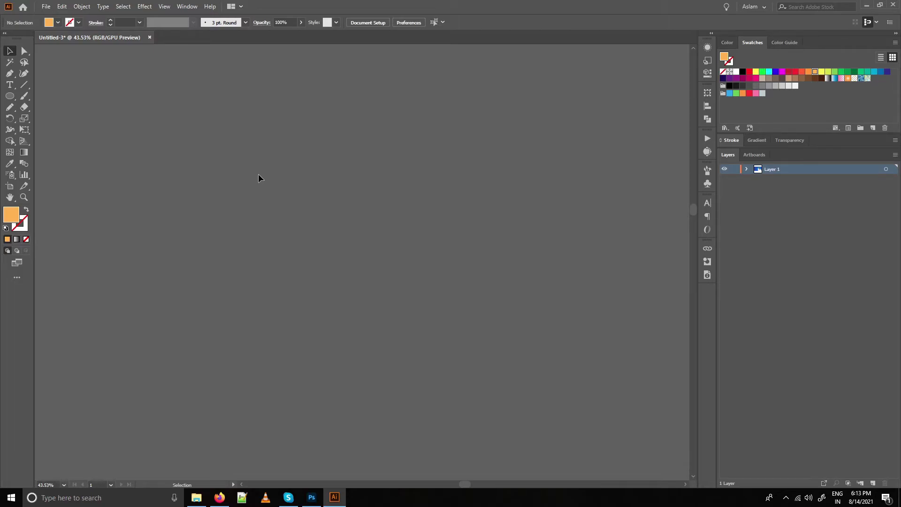
{"action": "key", "text": "l"}
{"action": "left_click", "coordinate": [314, 168]}
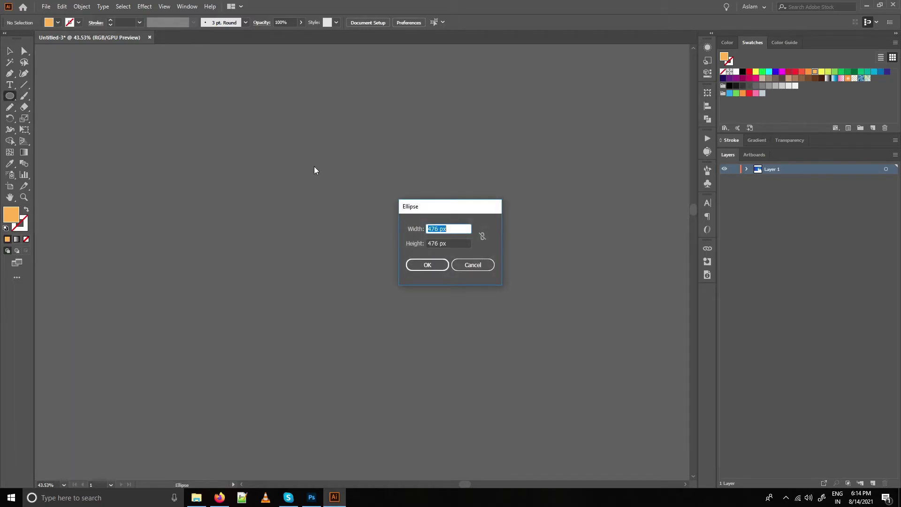
{"action": "type", "text": "20"}
{"action": "key", "text": "Tab"}
{"action": "type", "text": "20"}
{"action": "key", "text": "Return"}
Select the small circle and fill it with the White swatch
{"action": "key", "text": "v"}
{"action": "left_click_drag", "start_coordinate": [328, 168], "coordinate": [520, 233]}
{"action": "left_click", "coordinate": [335, 198]}
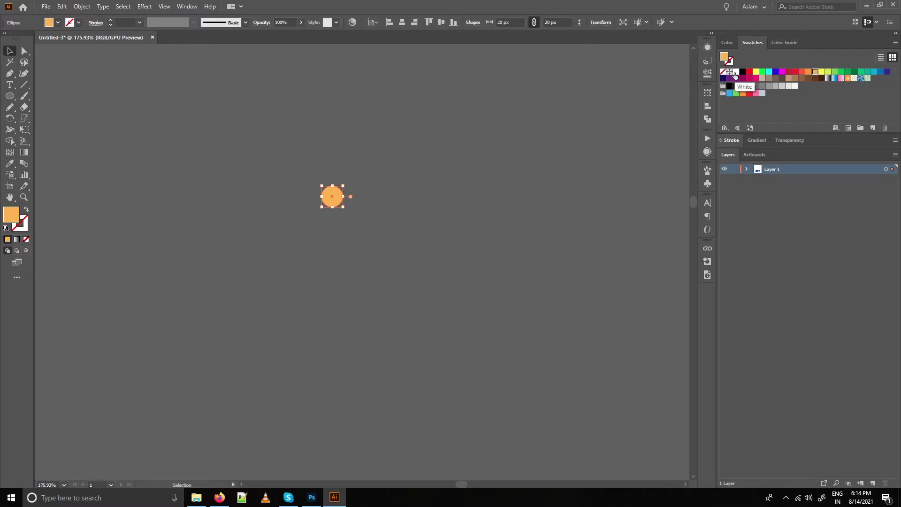
{"action": "key", "text": "ctrl+a"}
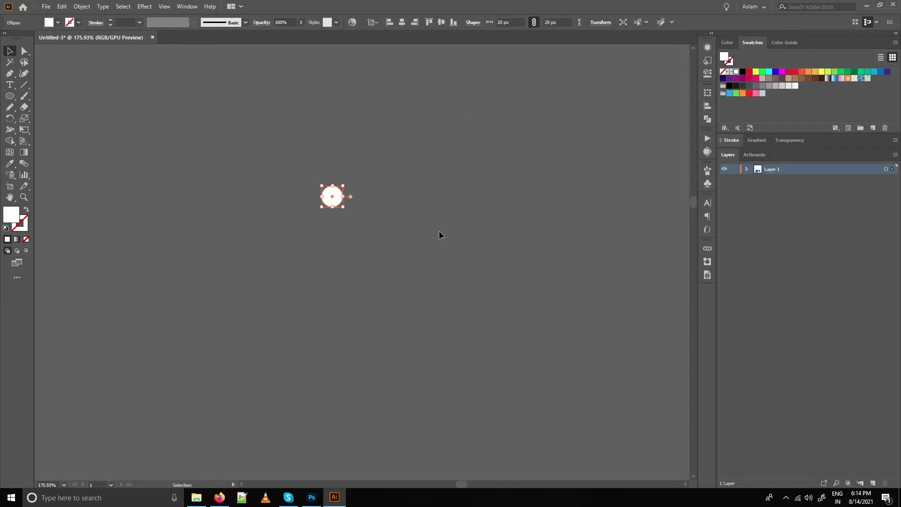
Make a pattern from the white circle and set its tile to 40 x 40 px
{"action": "left_click", "coordinate": [82, 6]}
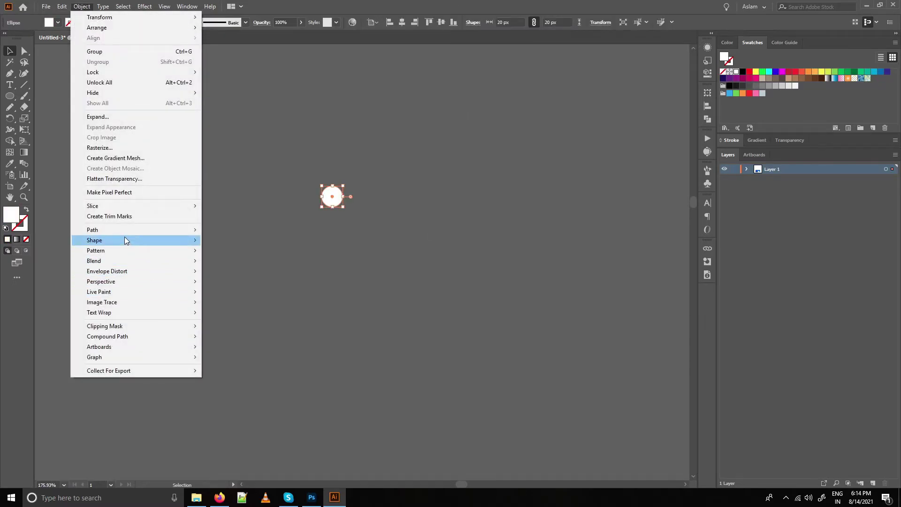
{"action": "mouse_move", "coordinate": [126, 250]}
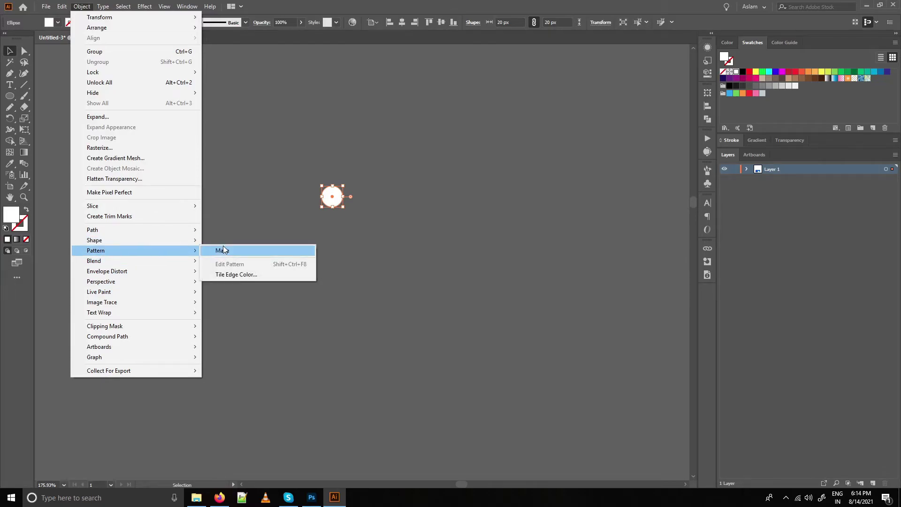
{"action": "left_click", "coordinate": [222, 250]}
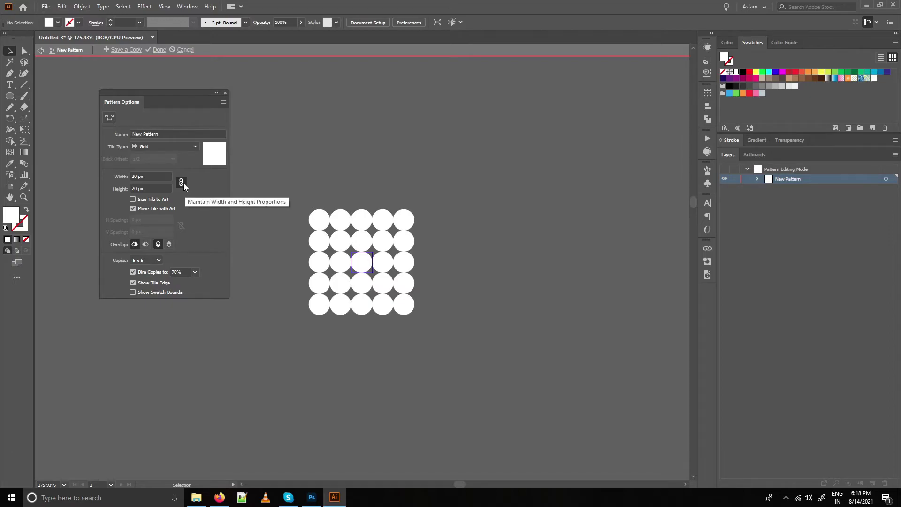
{"action": "left_click", "coordinate": [152, 177]}
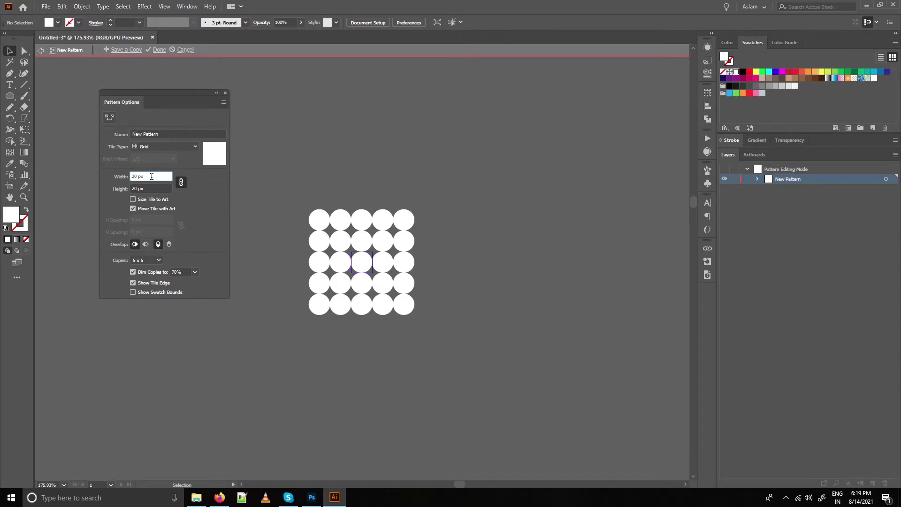
{"action": "key", "text": "shift+Up"}
{"action": "key", "text": "shift+Up"}
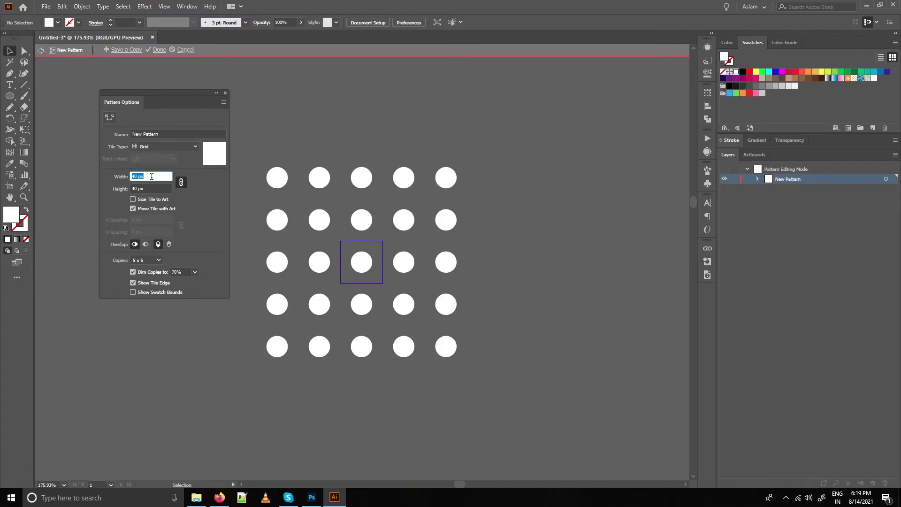
Resize the pattern's circle to 10 px and place a copy on the tile's upper-left corner for a staggered dot layout
{"action": "left_click", "coordinate": [362, 263]}
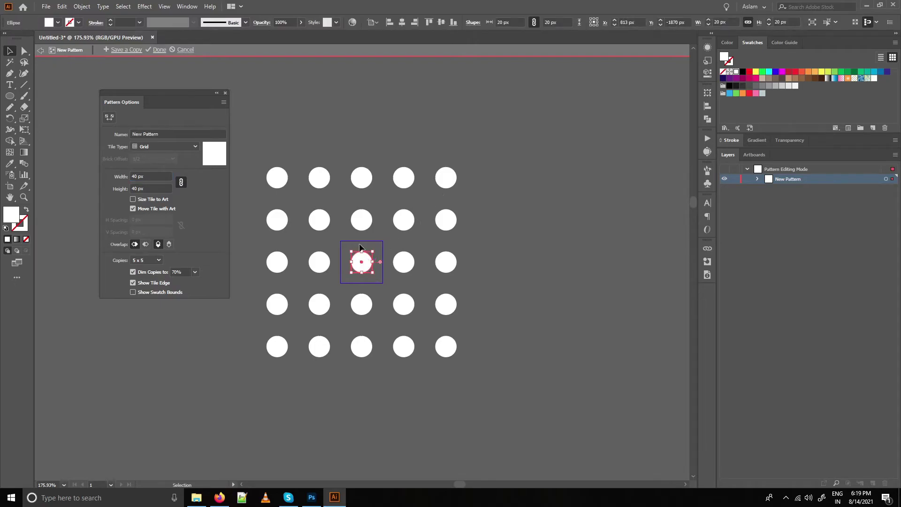
{"action": "left_click", "coordinate": [516, 22]}
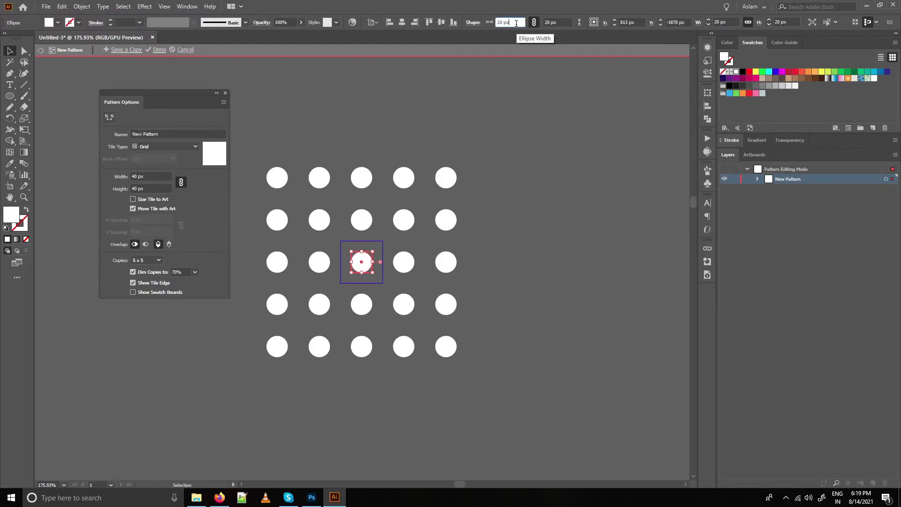
{"action": "type", "text": "10"}
{"action": "key", "text": "Return"}
{"action": "left_click_drag", "start_coordinate": [359, 258], "coordinate": [341, 241]}
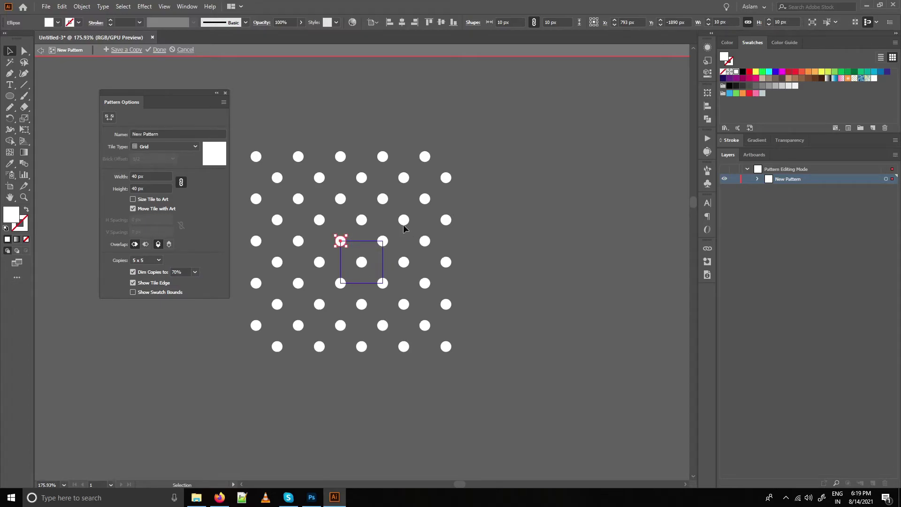
Preview the dot pattern with 9 x 9 copies and finish editing the pattern
{"action": "scroll", "coordinate": [396, 218], "scroll_direction": "down", "scroll_amount": 1}
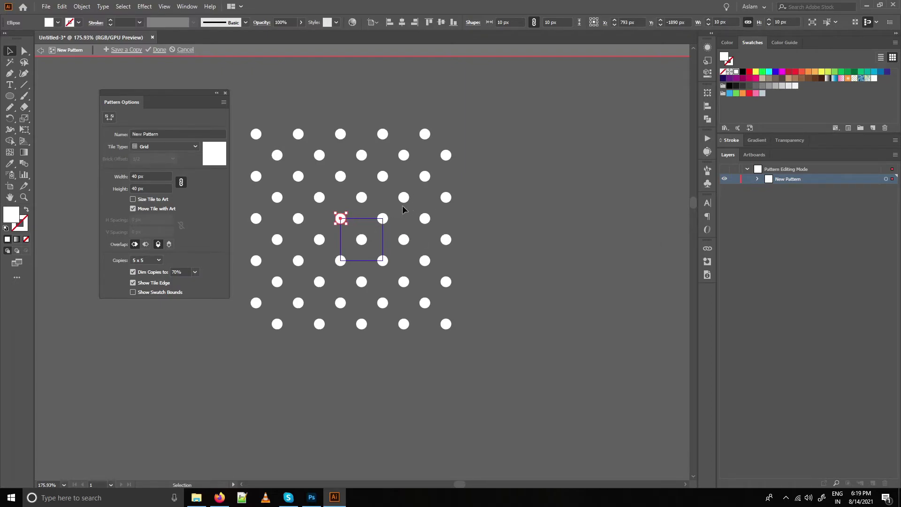
{"action": "key", "text": "ctrl+plus"}
{"action": "key", "text": "ctrl+plus"}
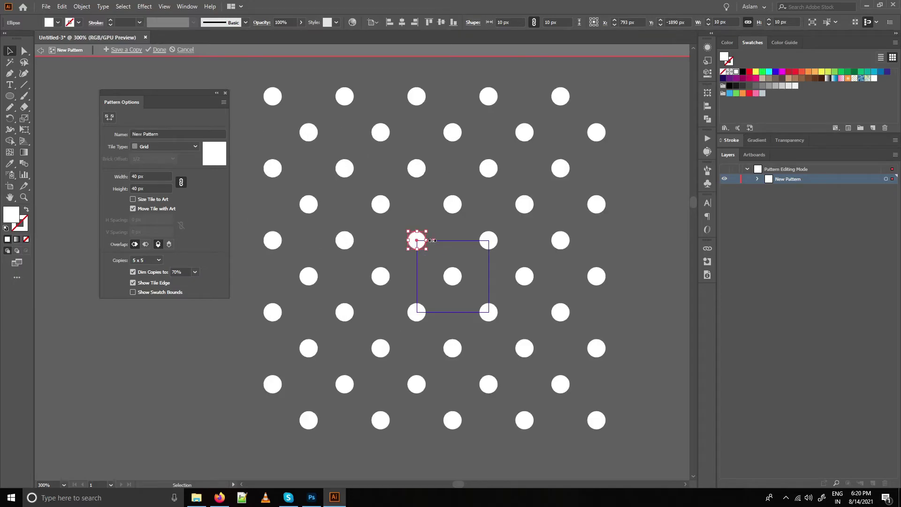
{"action": "left_click", "coordinate": [148, 260]}
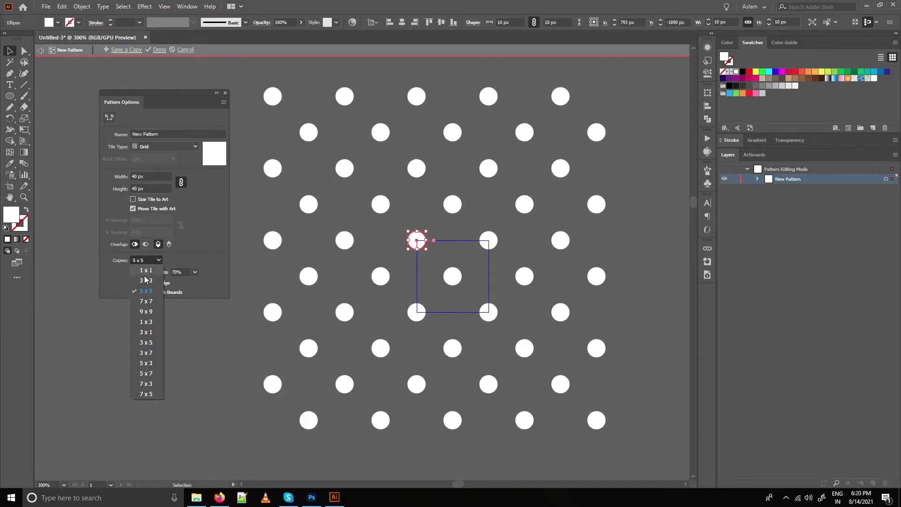
{"action": "left_click", "coordinate": [149, 311]}
{"action": "scroll", "coordinate": [400, 258], "scroll_direction": "down", "scroll_amount": 3}
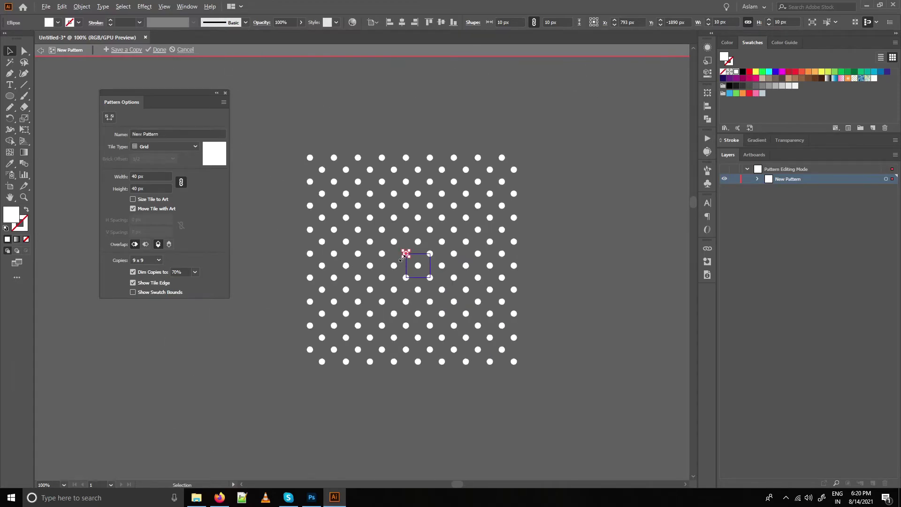
{"action": "scroll", "coordinate": [401, 259], "scroll_direction": "up", "scroll_amount": 1}
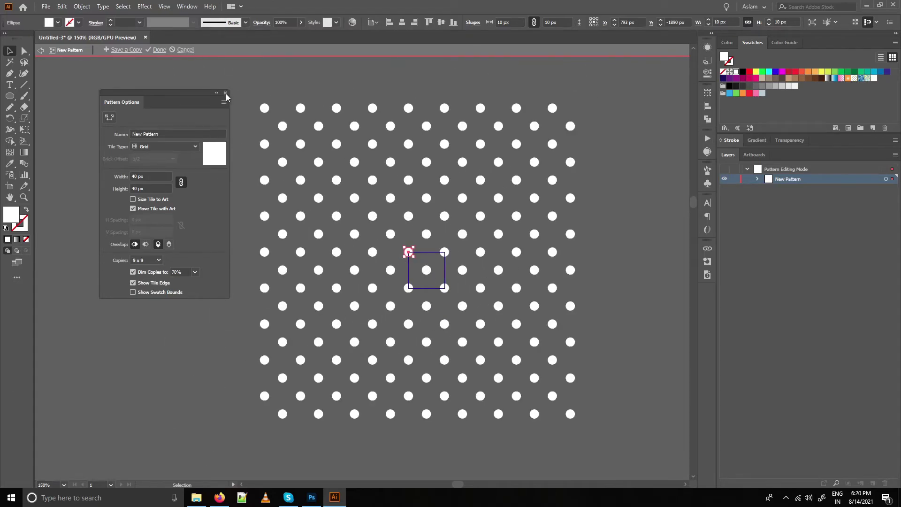
{"action": "double_click", "coordinate": [263, 82]}
{"action": "scroll", "coordinate": [411, 193], "scroll_direction": "down", "scroll_amount": 1}
{"action": "scroll", "coordinate": [400, 188], "scroll_direction": "up", "scroll_amount": 2}
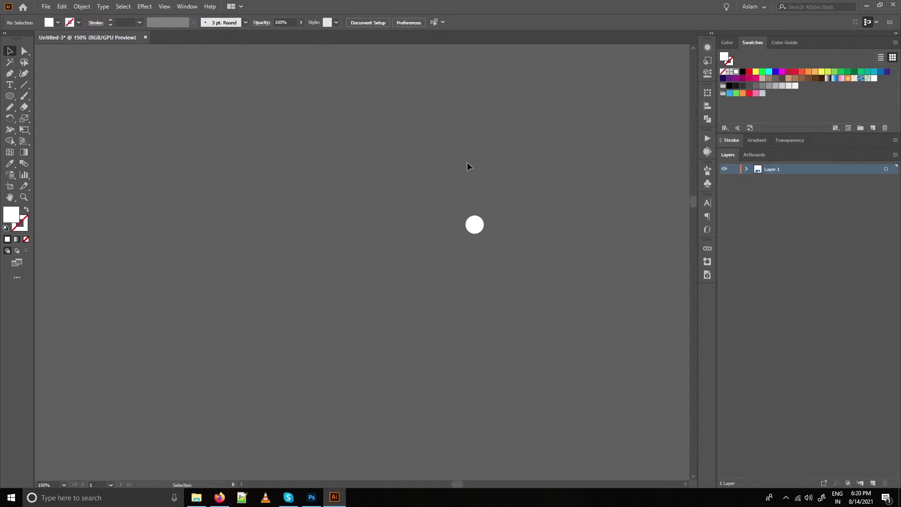
Draw a 108 px square filled with the new dot pattern and a 229 x 111 px rectangle with the same fill
{"action": "left_click", "coordinate": [9, 95]}
{"action": "left_click", "coordinate": [47, 102]}
{"action": "left_click_drag", "start_coordinate": [125, 117], "coordinate": [222, 214]}
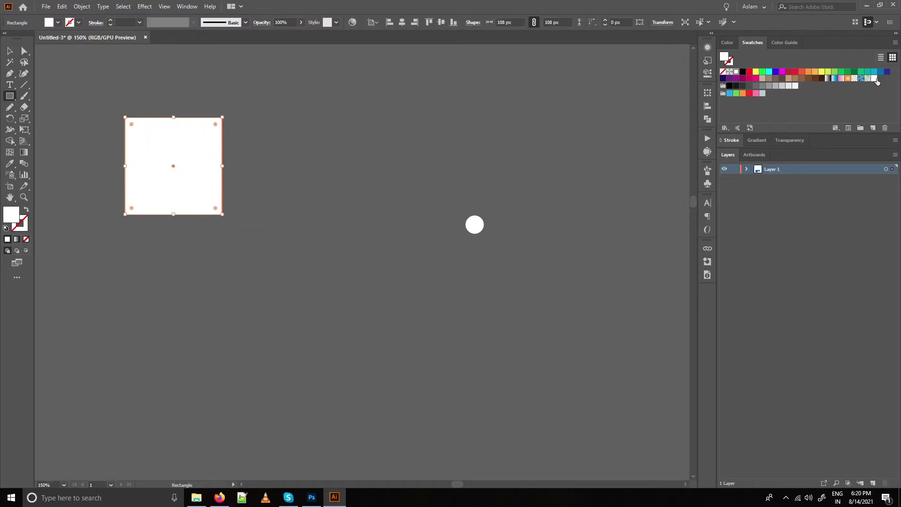
{"action": "left_click", "coordinate": [874, 78]}
{"action": "left_click_drag", "start_coordinate": [264, 109], "coordinate": [471, 208]}
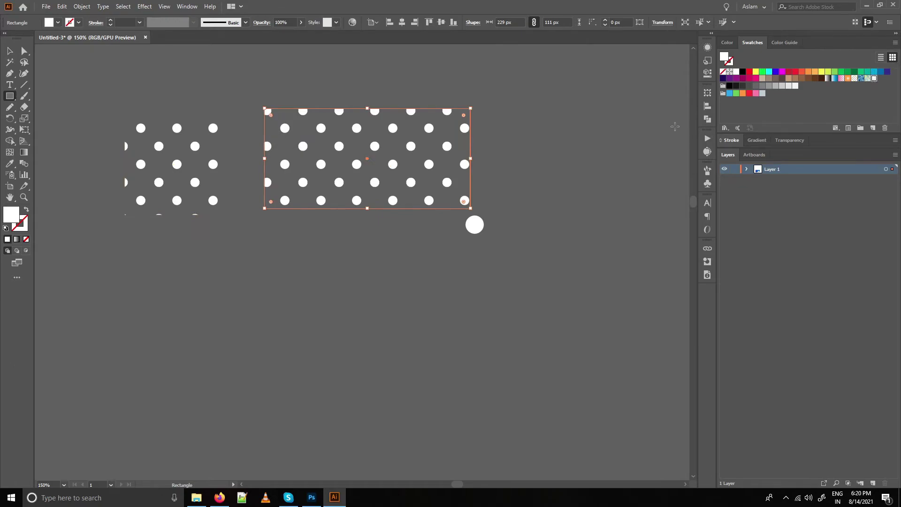
Draw a circle with the dot pattern fill below the rectangle and deselect it
{"action": "key", "text": "l"}
{"action": "left_click_drag", "start_coordinate": [265, 292], "coordinate": [401, 419]}
{"action": "key", "text": "v"}
{"action": "left_click", "coordinate": [459, 350]}
{"action": "left_click", "coordinate": [342, 336]}
{"action": "left_click", "coordinate": [287, 270]}
{"action": "left_click", "coordinate": [340, 329]}
{"action": "left_click", "coordinate": [290, 273]}
{"action": "left_click", "coordinate": [342, 327]}
{"action": "left_click", "coordinate": [329, 282]}
{"action": "left_click", "coordinate": [323, 140]}
{"action": "left_click", "coordinate": [290, 84]}
{"action": "left_click", "coordinate": [329, 133]}
{"action": "left_click", "coordinate": [306, 85]}
Scale only the rectangle's dot pattern uniformly to 30%, with Transform Objects off and Transform Patterns on
{"action": "left_click", "coordinate": [337, 137]}
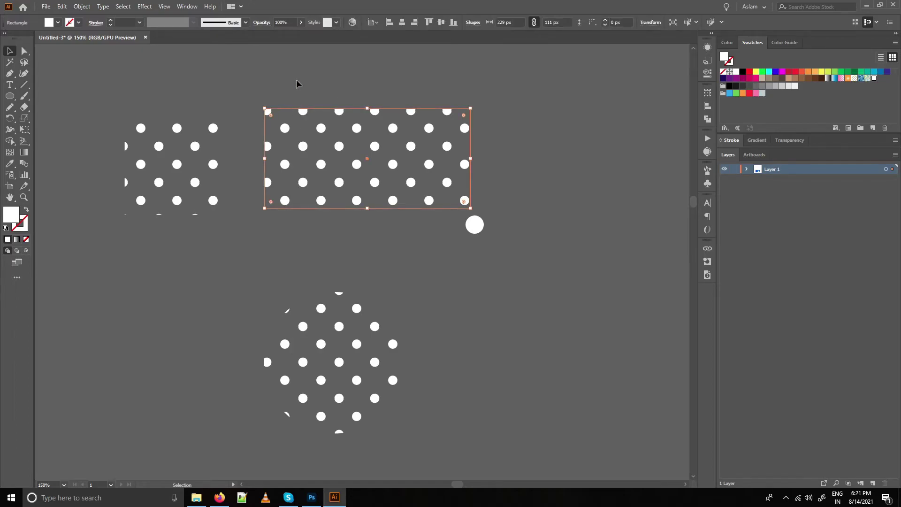
{"action": "key", "text": "s"}
{"action": "key", "text": "Return"}
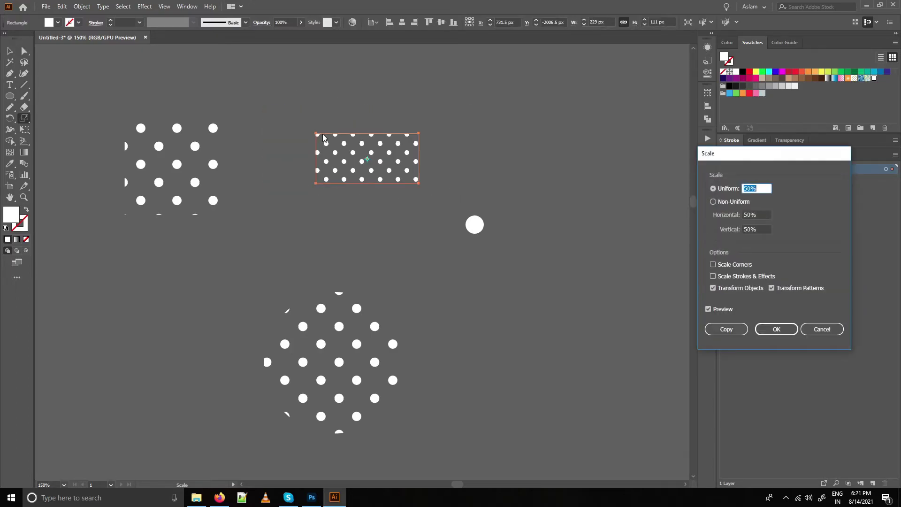
{"action": "left_click", "coordinate": [713, 288]}
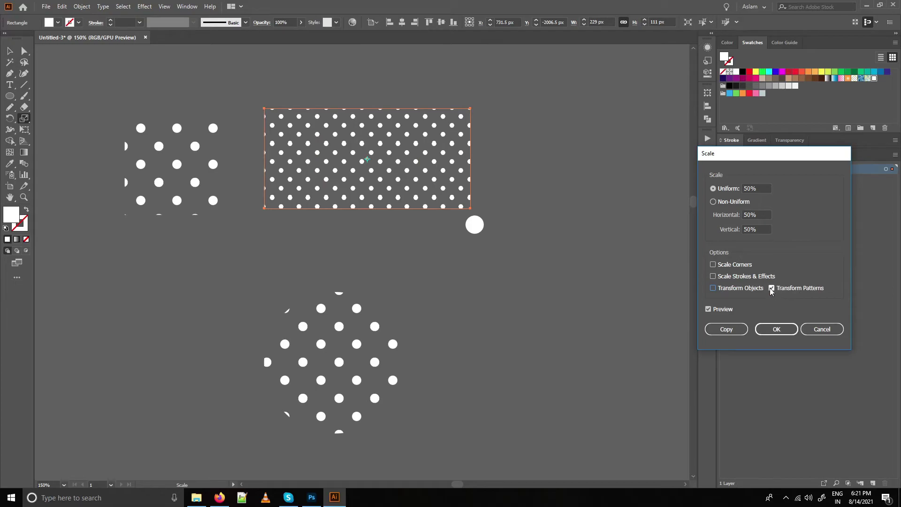
{"action": "left_click", "coordinate": [760, 188]}
{"action": "type", "text": "40"}
{"action": "key", "text": "Tab"}
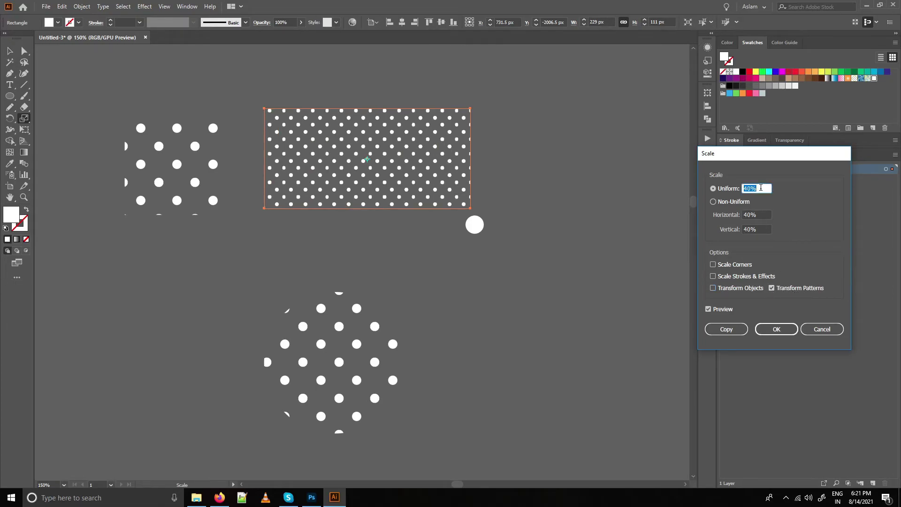
{"action": "type", "text": "30"}
{"action": "key", "text": "Tab"}
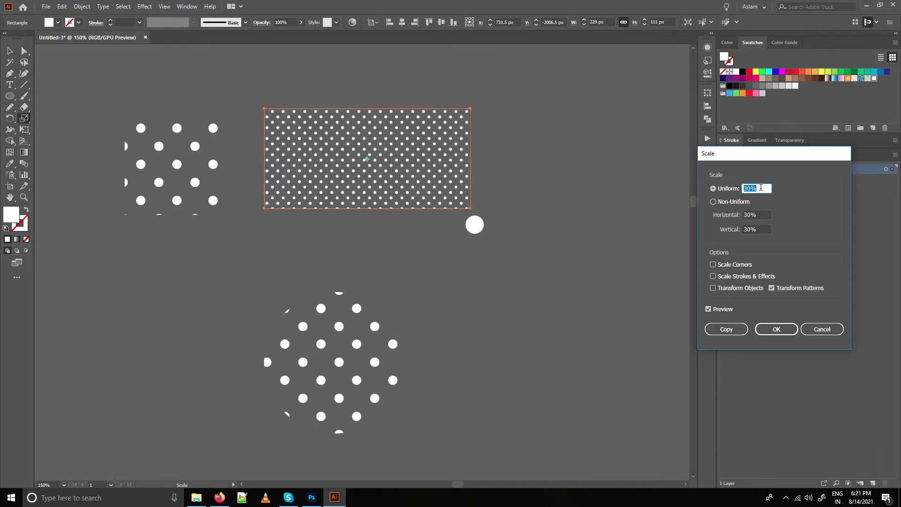
{"action": "left_click", "coordinate": [777, 331]}
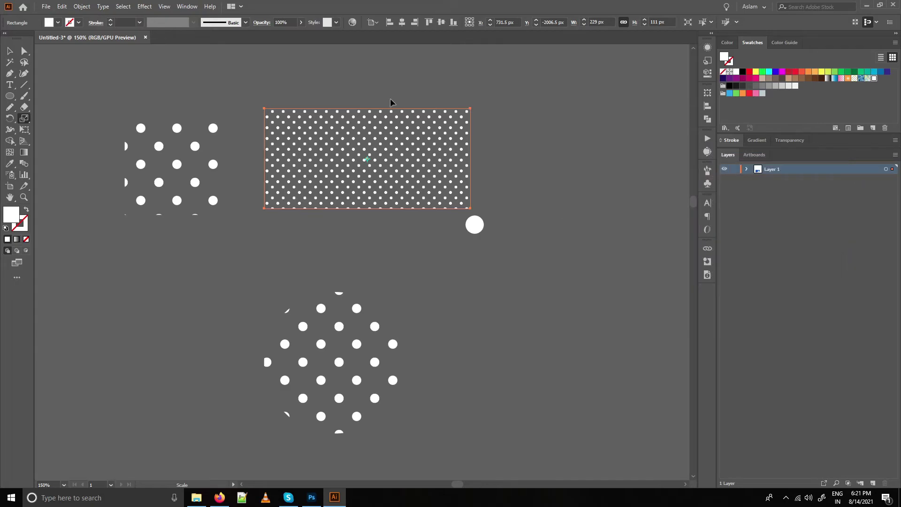
Move the fine-dotted rectangle away from the other shapes into an empty area of the canvas
{"action": "key", "text": "v"}
{"action": "left_click", "coordinate": [393, 101]}
{"action": "left_click_drag", "start_coordinate": [382, 160], "coordinate": [232, 411]}
{"action": "left_click_drag", "start_coordinate": [238, 373], "coordinate": [409, 190]}
{"action": "left_click_drag", "start_coordinate": [353, 234], "coordinate": [336, 290]}
{"action": "left_click_drag", "start_coordinate": [448, 194], "coordinate": [583, 256]}
{"action": "left_click_drag", "start_coordinate": [473, 290], "coordinate": [469, 244]}
Expand only the fill of the fine-dotted rectangle so its pattern turns into editable shapes, and deselect it
{"action": "left_click", "coordinate": [371, 125]}
{"action": "key", "text": "ctrl+a"}
{"action": "left_click", "coordinate": [82, 7]}
{"action": "left_click", "coordinate": [98, 116]}
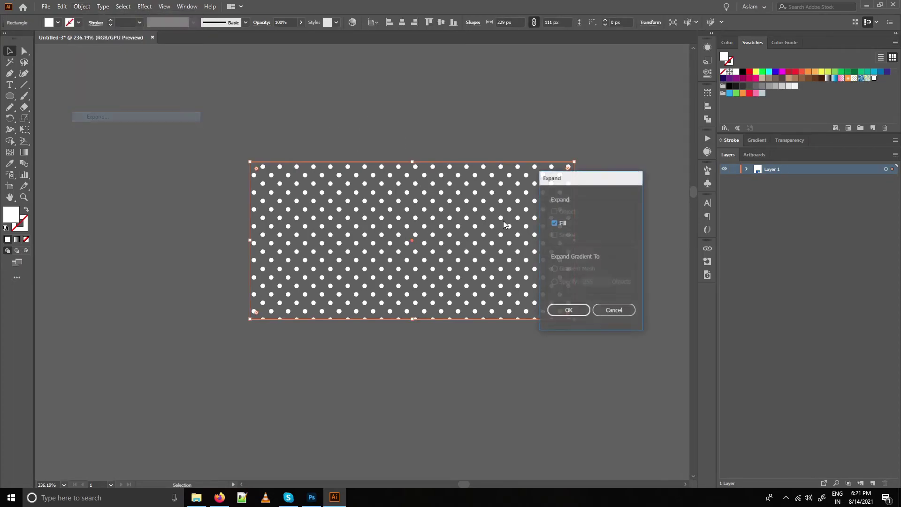
{"action": "left_click", "coordinate": [567, 311]}
{"action": "left_click", "coordinate": [368, 111]}
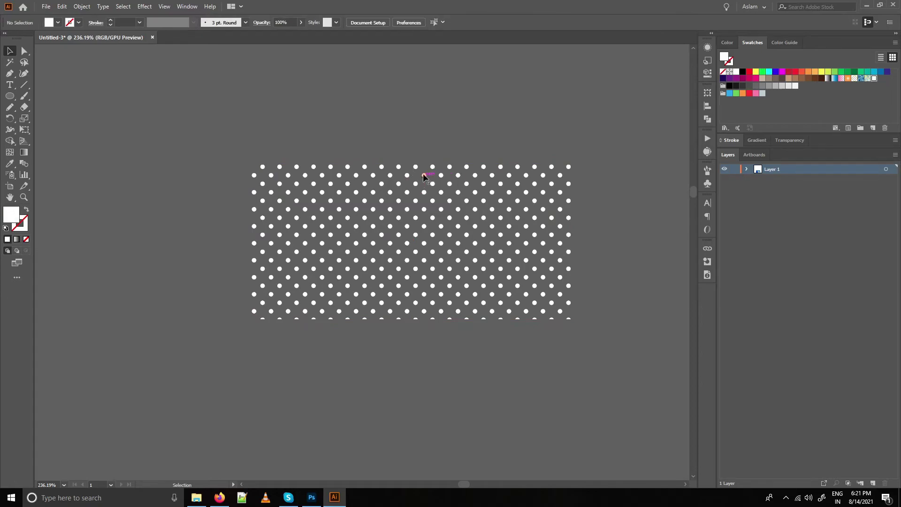
Isolate the expanded group, select one dot together with all similar dots, and cut them out of the group
{"action": "double_click", "coordinate": [469, 170]}
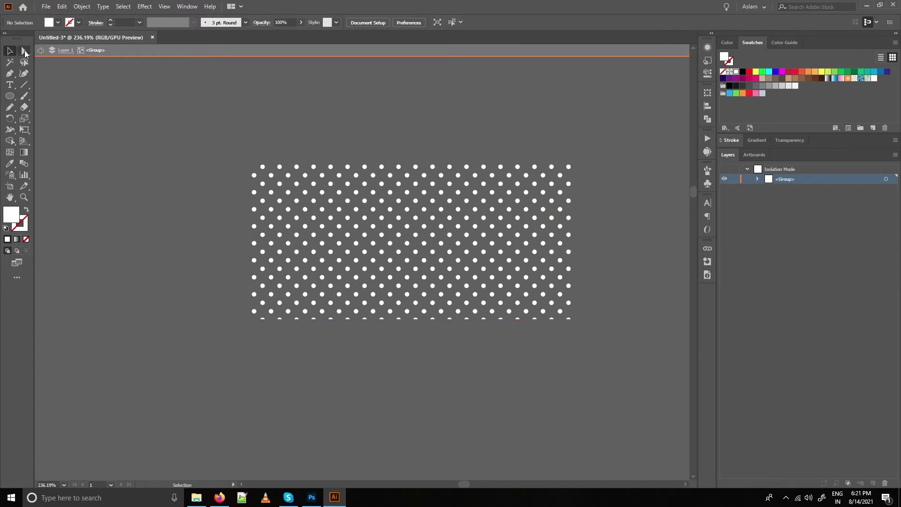
{"action": "left_click", "coordinate": [25, 53]}
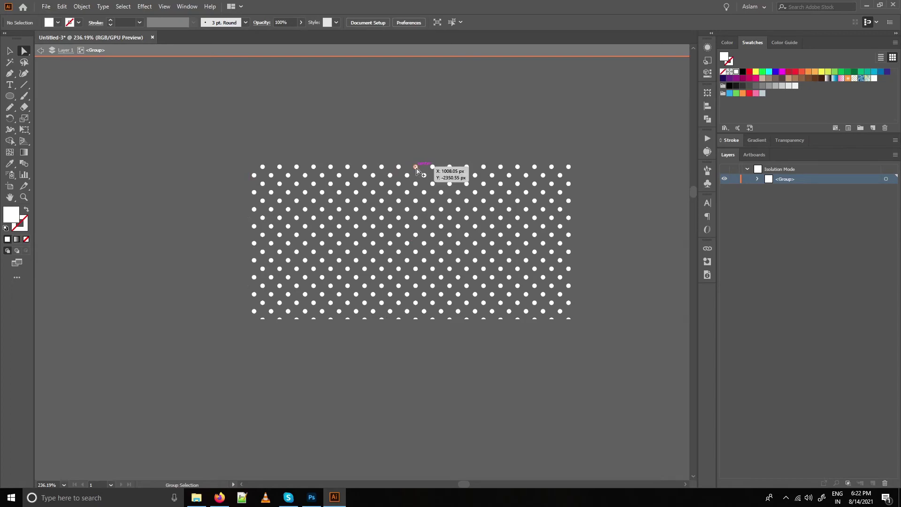
{"action": "left_click", "coordinate": [416, 168], "text": "alt"}
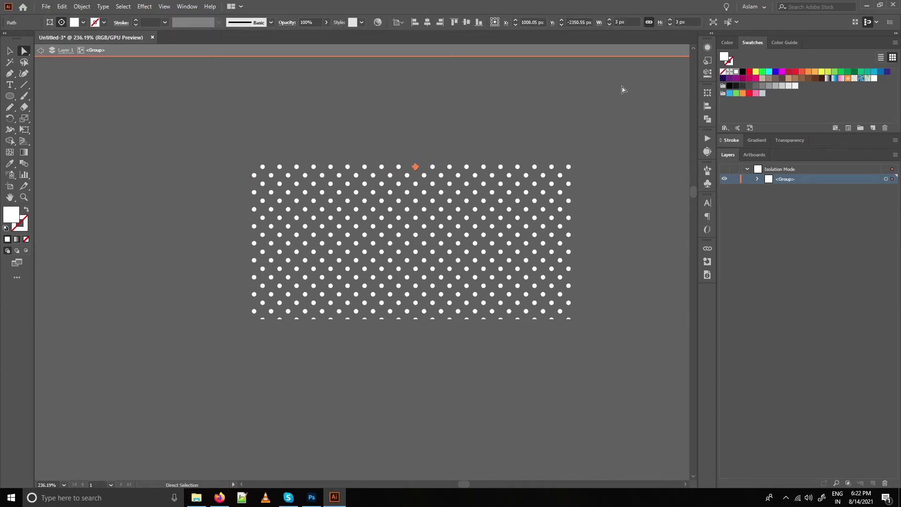
{"action": "left_click", "coordinate": [728, 22]}
{"action": "key", "text": "ctrl"}
{"action": "key", "text": "Delete"}
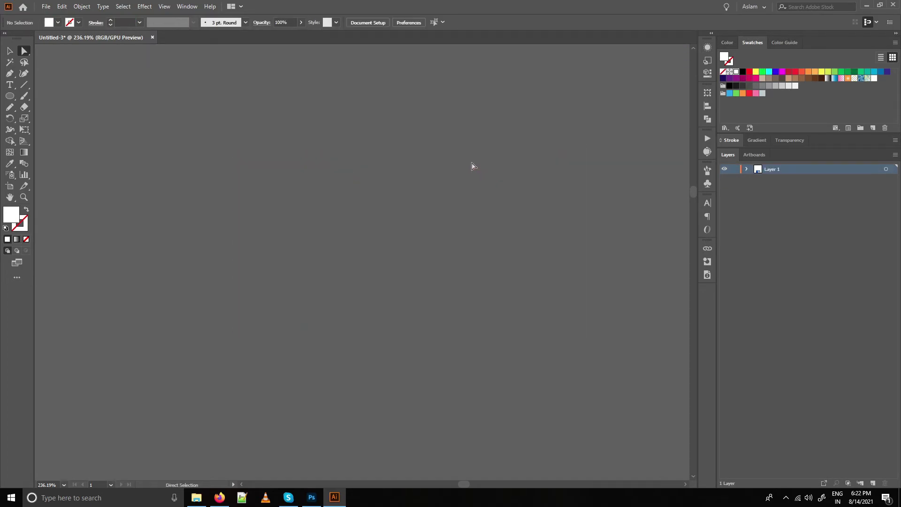
Delete the leftover unfilled 229 x 111 px group and paste the cut dots back onto the canvas
{"action": "key", "text": "v"}
{"action": "left_click_drag", "start_coordinate": [227, 113], "coordinate": [588, 302]}
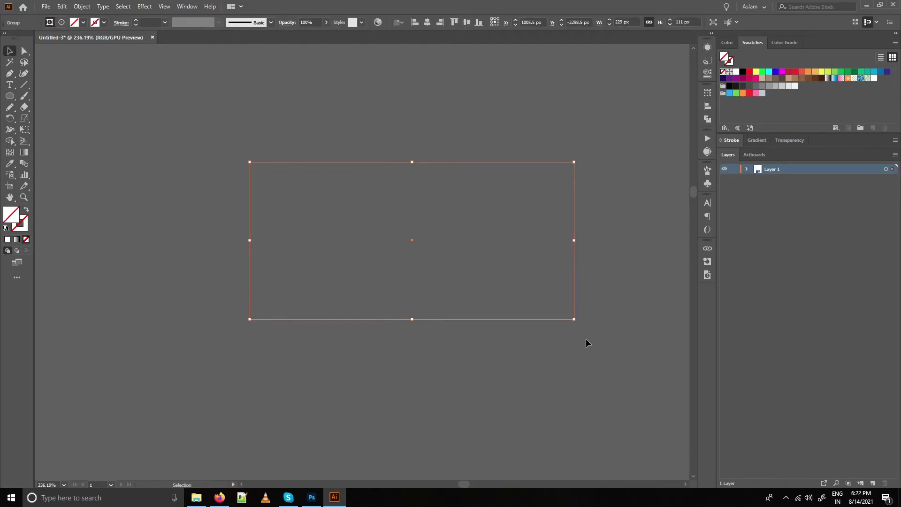
{"action": "key", "text": "Delete"}
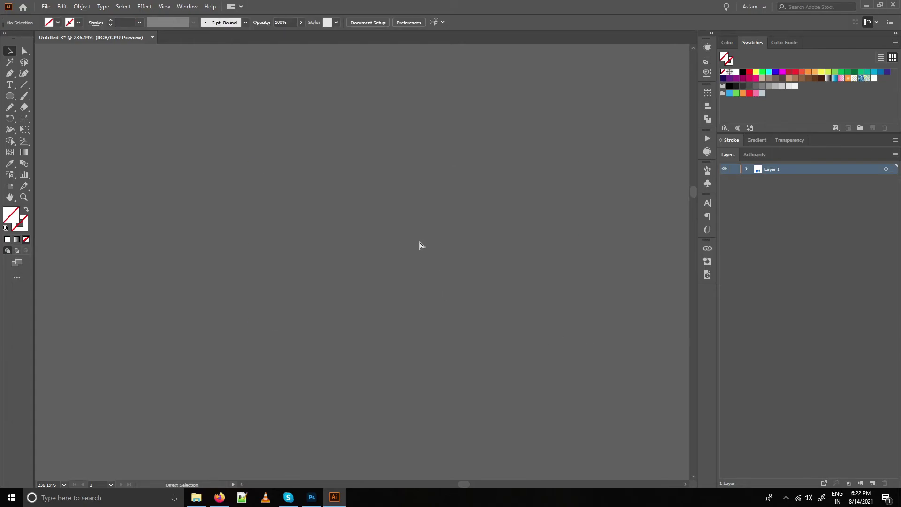
{"action": "key", "text": "ctrl+z"}
{"action": "left_click", "coordinate": [149, 173]}
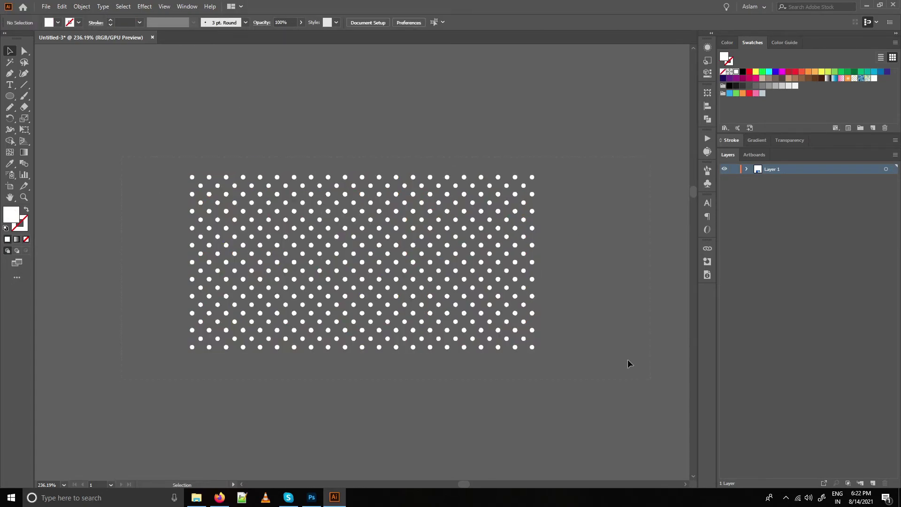
Merge all the pasted dots into a single compound path and check the individual dots up close
{"action": "key", "text": "ctrl+a"}
{"action": "left_click", "coordinate": [82, 6]}
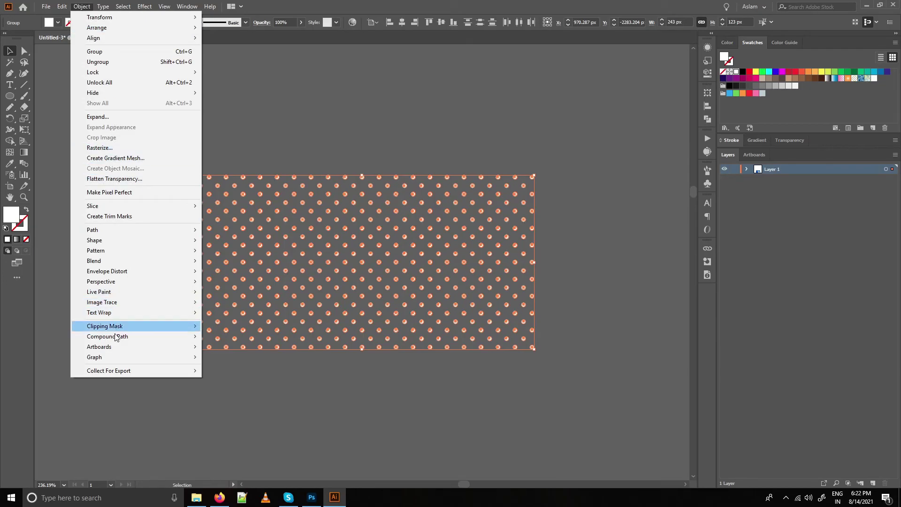
{"action": "mouse_move", "coordinate": [117, 336]}
{"action": "left_click", "coordinate": [222, 336]}
{"action": "left_click", "coordinate": [172, 136]}
{"action": "left_click_drag", "start_coordinate": [566, 357], "coordinate": [610, 356]}
{"action": "left_click", "coordinate": [379, 138]}
{"action": "left_click_drag", "start_coordinate": [533, 188], "coordinate": [678, 256]}
{"action": "key", "text": "a"}
{"action": "left_click", "coordinate": [521, 161]}
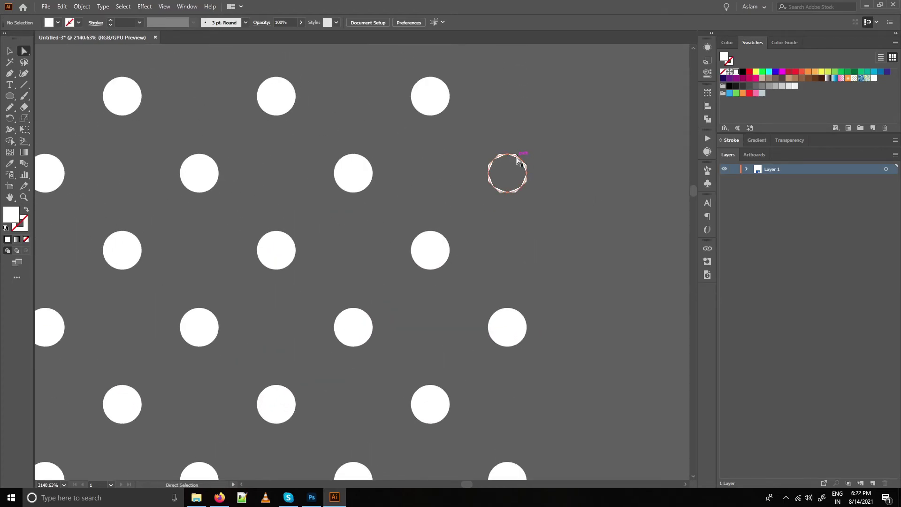
{"action": "left_click", "coordinate": [527, 135]}
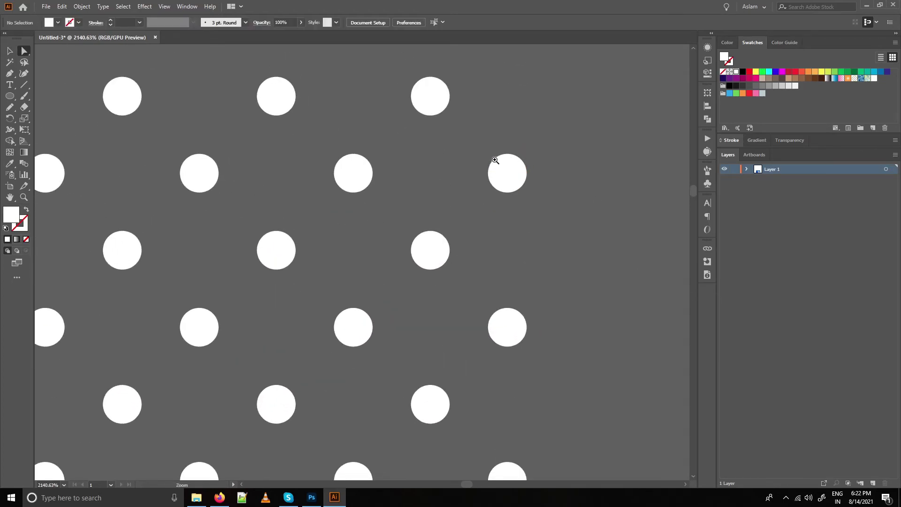
Cut the dot artwork, switch to Photoshop, and paste it into the banner as a smart object below the front circle group
{"action": "key", "text": "ctrl+0"}
{"action": "key", "text": "ctrl+a"}
{"action": "left_click", "coordinate": [670, 323]}
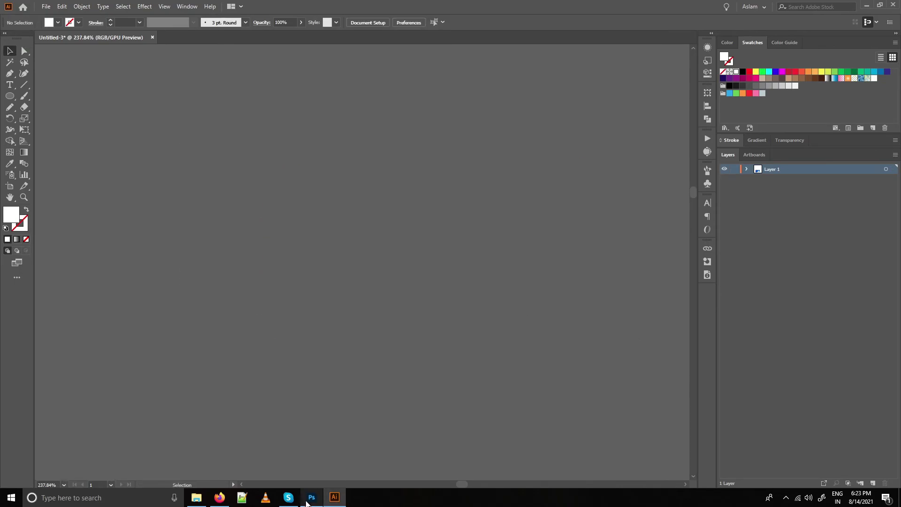
{"action": "left_click", "coordinate": [311, 499]}
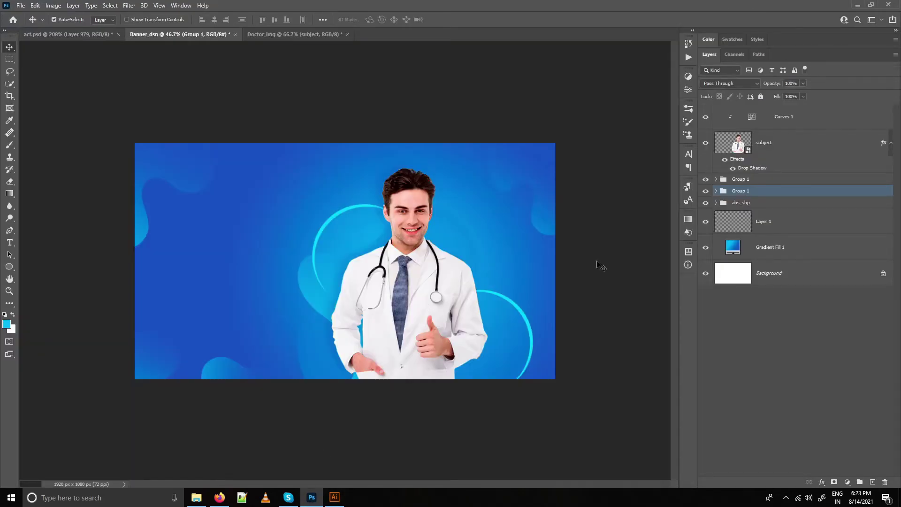
{"action": "key", "text": "ctrl+v"}
{"action": "left_click", "coordinate": [416, 146]}
{"action": "left_click", "coordinate": [488, 140]}
{"action": "left_click_drag", "start_coordinate": [349, 261], "coordinate": [450, 242]}
{"action": "key", "text": "Return"}
Scale the dot pattern down and place it behind the doctor's shoulder, above the lower cyan crescent
{"action": "left_click_drag", "start_coordinate": [506, 253], "coordinate": [600, 290]}
{"action": "key", "text": "ctrl+t"}
{"action": "key", "text": "Return"}
{"action": "mouse_move", "coordinate": [476, 234]}
{"action": "left_mouse_down"}
{"action": "mouse_move", "coordinate": [503, 219]}
{"action": "mouse_move", "coordinate": [473, 234]}
{"action": "mouse_move", "coordinate": [466, 224]}
{"action": "left_mouse_up"}
{"action": "key", "text": "ctrl+t"}
{"action": "mouse_move", "coordinate": [444, 256]}
{"action": "left_mouse_down"}
{"action": "mouse_move", "coordinate": [507, 266]}
{"action": "mouse_move", "coordinate": [436, 254]}
{"action": "left_mouse_up"}
{"action": "key", "text": "Return"}
{"action": "left_click_drag", "start_coordinate": [501, 256], "coordinate": [534, 266]}
{"action": "left_click_drag", "start_coordinate": [555, 269], "coordinate": [547, 272]}
{"action": "left_click_drag", "start_coordinate": [547, 270], "coordinate": [500, 259]}
Duplicate the dot pattern to the other side of the doctor at elbow height and rotate the copy into a diamond orientation
{"action": "left_click_drag", "start_coordinate": [387, 353], "coordinate": [384, 352]}
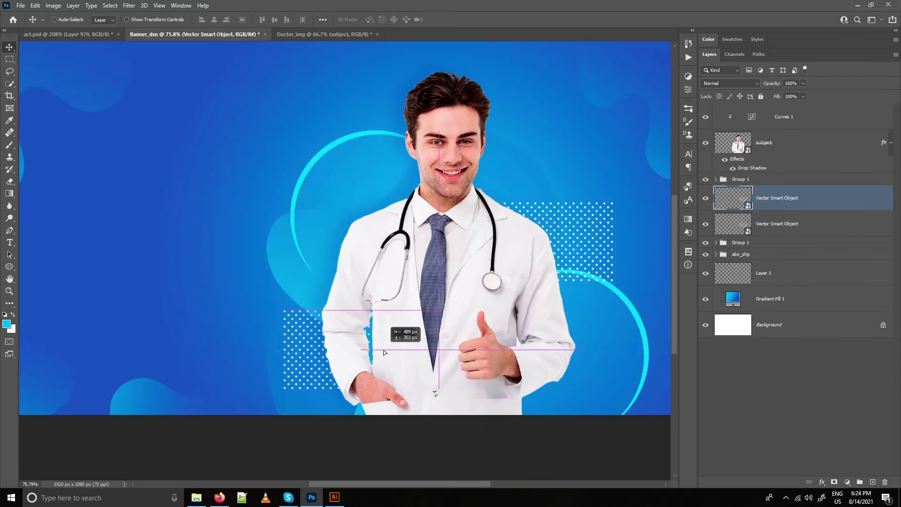
{"action": "key", "text": "ctrl+t"}
{"action": "left_click_drag", "start_coordinate": [468, 288], "coordinate": [401, 256]}
{"action": "key", "text": "Return"}
{"action": "left_click_drag", "start_coordinate": [394, 312], "coordinate": [392, 273]}
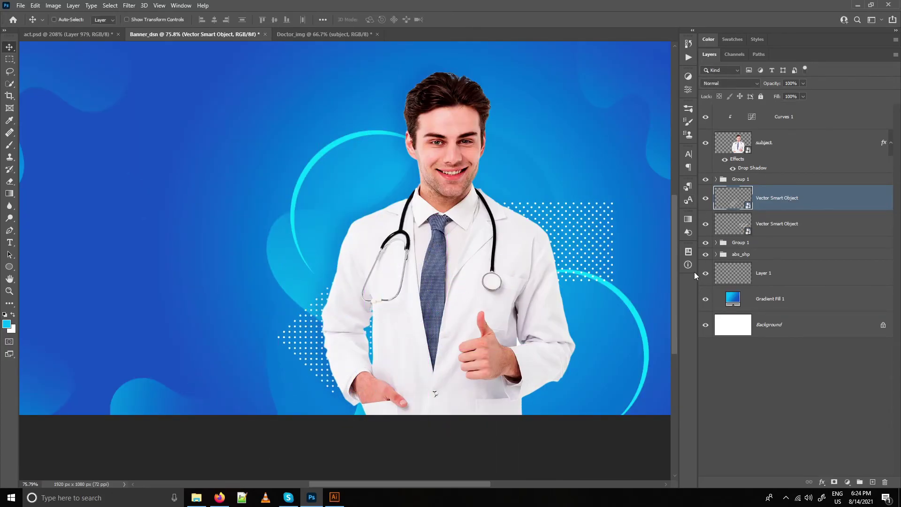
Add a layer mask to the rotated dots and hide their right part with horizontal foreground-to-transparent gradients
{"action": "left_click", "coordinate": [834, 482]}
{"action": "key", "text": "b"}
{"action": "key", "text": "g"}
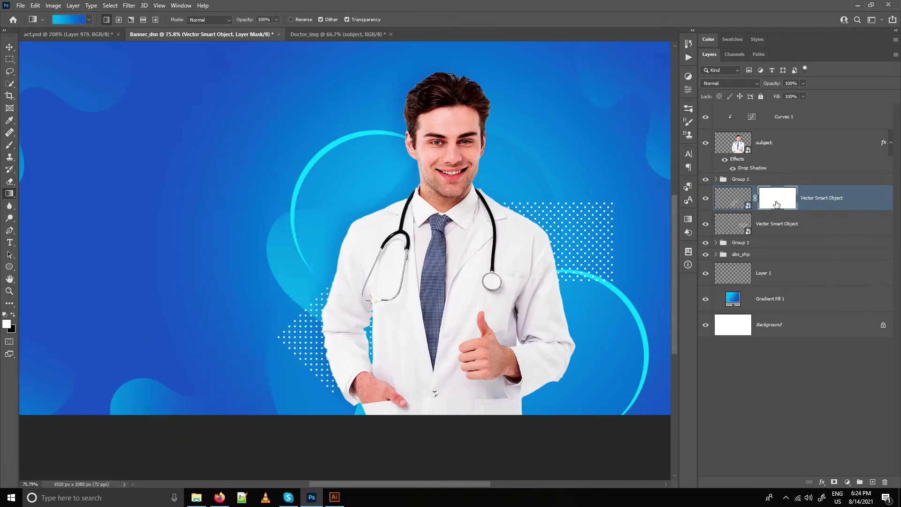
{"action": "left_click", "coordinate": [89, 20]}
{"action": "left_click", "coordinate": [23, 37]}
{"action": "left_click", "coordinate": [45, 53]}
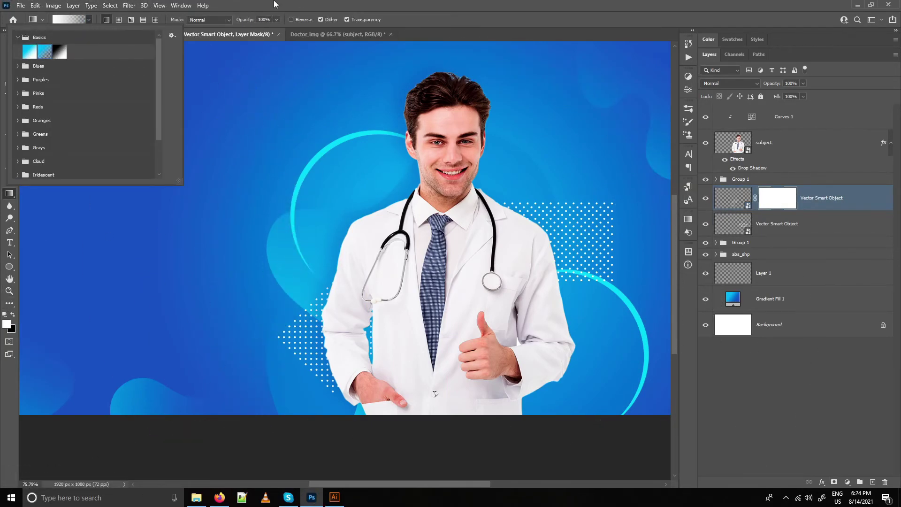
{"action": "left_click", "coordinate": [192, 78]}
{"action": "key", "text": "x"}
{"action": "left_click_drag", "start_coordinate": [457, 341], "coordinate": [329, 341]}
{"action": "left_click_drag", "start_coordinate": [443, 332], "coordinate": [324, 332]}
{"action": "left_click_drag", "start_coordinate": [428, 327], "coordinate": [321, 328]}
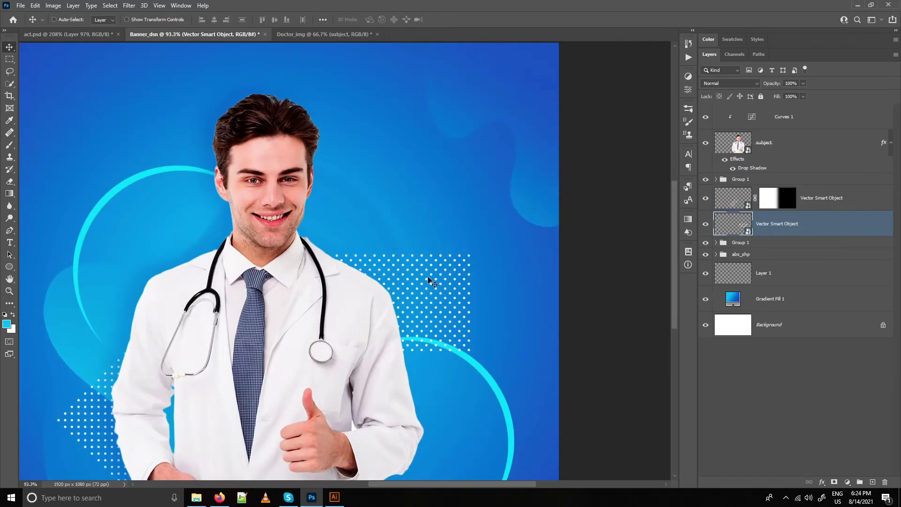
Nudge the unrotated dot pattern slightly down and closer to the doctor
{"action": "mouse_move", "coordinate": [430, 279]}
{"action": "left_mouse_down"}
{"action": "mouse_move", "coordinate": [407, 287]}
{"action": "mouse_move", "coordinate": [421, 289]}
{"action": "left_mouse_up"}
{"action": "scroll", "coordinate": [420, 289], "scroll_direction": "down", "scroll_amount": 8}
{"action": "scroll", "coordinate": [422, 288], "scroll_direction": "up", "scroll_amount": 8}
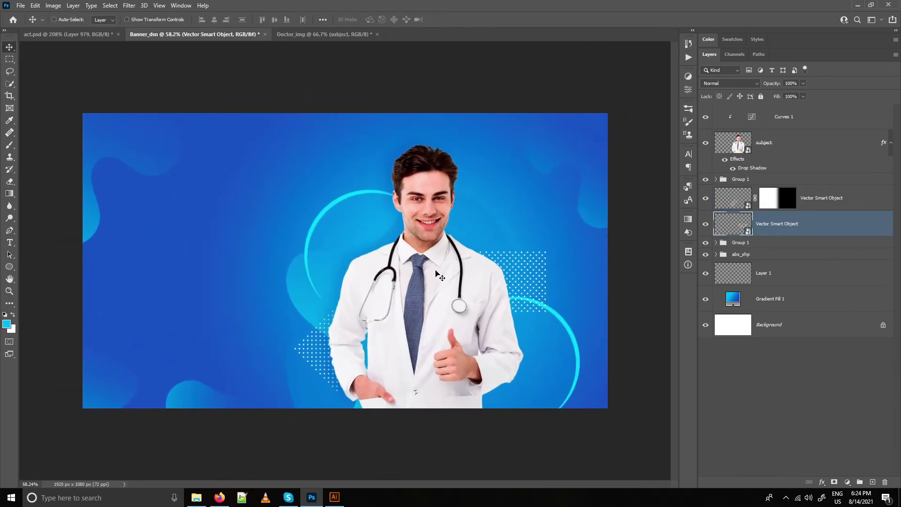
Reposition the doctor's drop shadow slightly and set its opacity to 24%
{"action": "left_click", "coordinate": [445, 282], "text": "ctrl"}
{"action": "double_click", "coordinate": [751, 169]}
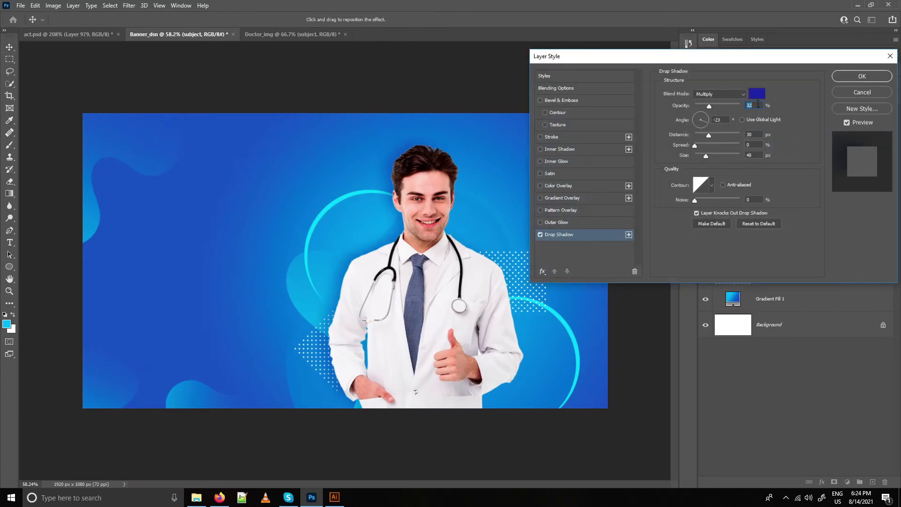
{"action": "left_click_drag", "start_coordinate": [414, 219], "coordinate": [414, 224]}
{"action": "type", "text": "24"}
{"action": "key", "text": "Return"}
{"action": "left_click_drag", "start_coordinate": [443, 269], "coordinate": [456, 269]}
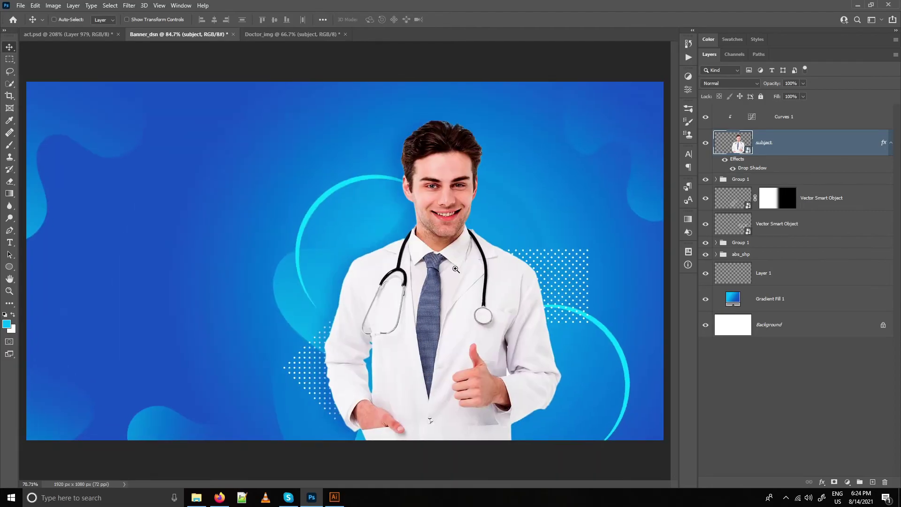
Add a Curves adjustment above all layers and shape its curve to darken the shadows and increase the banner's contrast
{"action": "left_click", "coordinate": [826, 123]}
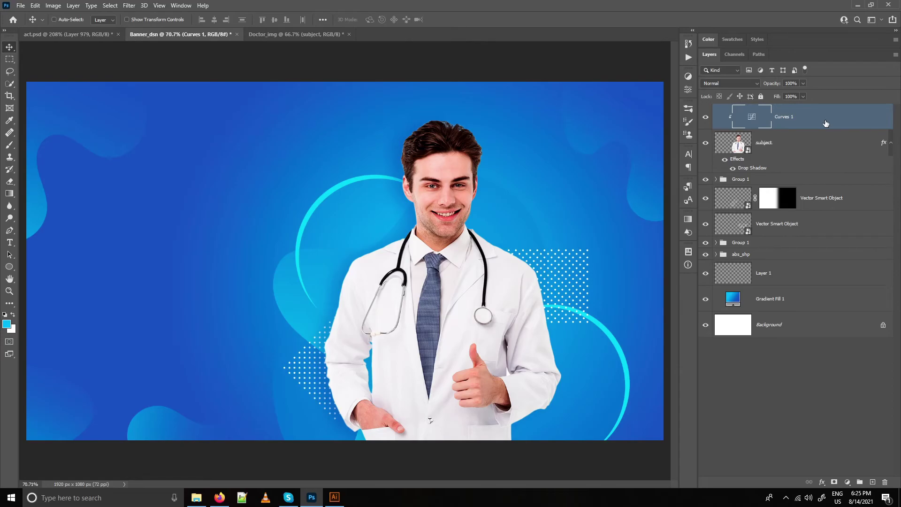
{"action": "left_click", "coordinate": [848, 482]}
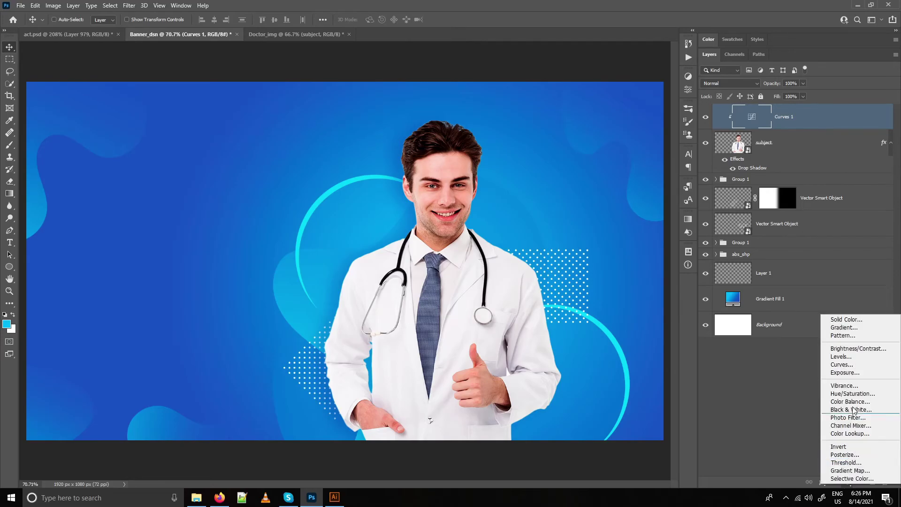
{"action": "left_click", "coordinate": [854, 364]}
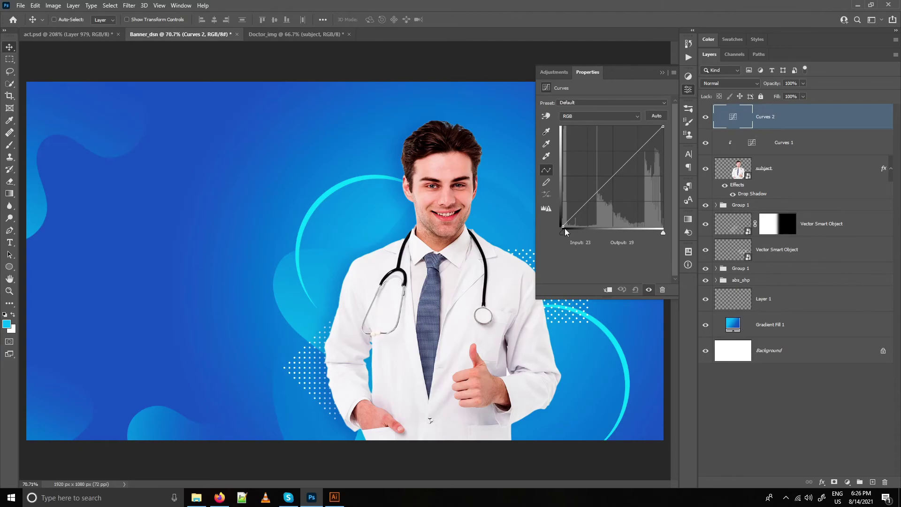
{"action": "left_click_drag", "start_coordinate": [586, 201], "coordinate": [587, 207]}
{"action": "left_click_drag", "start_coordinate": [640, 151], "coordinate": [646, 145]}
{"action": "left_click_drag", "start_coordinate": [563, 231], "coordinate": [591, 210]}
{"action": "left_click", "coordinate": [663, 72]}
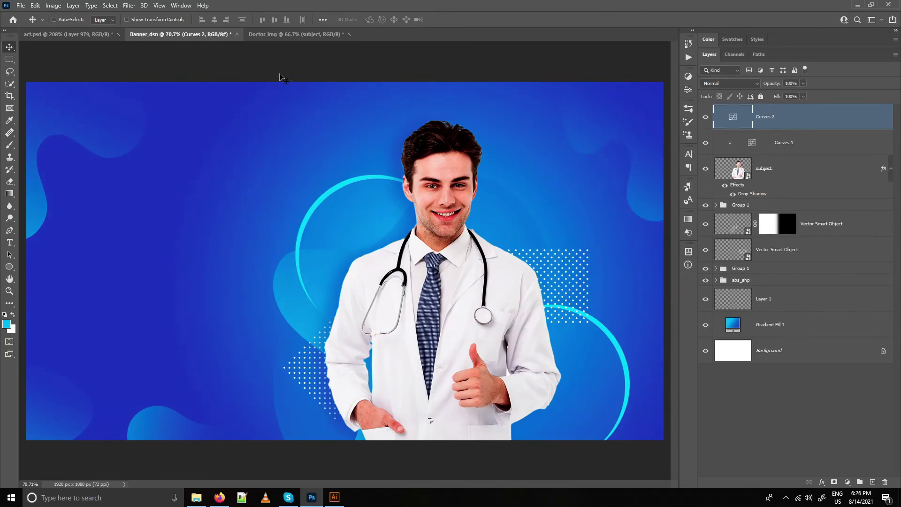
{"action": "scroll", "coordinate": [626, 150], "scroll_direction": "down", "scroll_amount": 1}
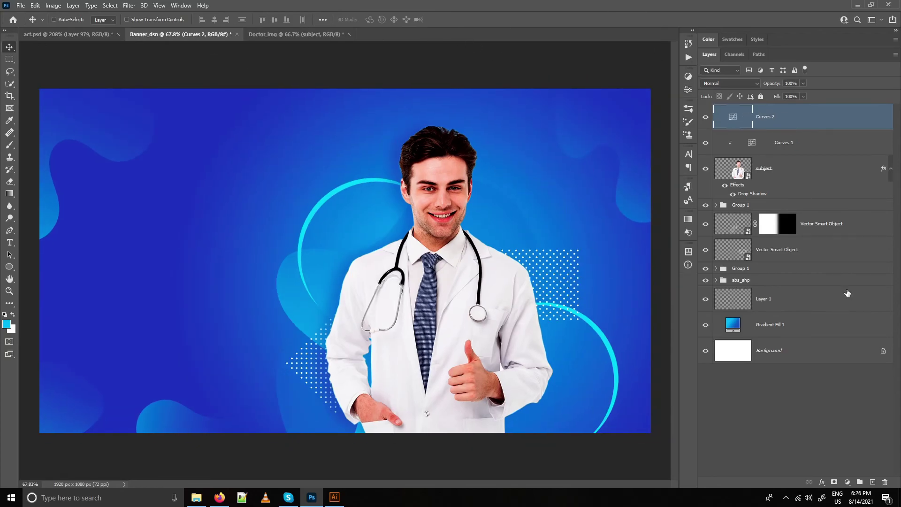
Create a new layer on top and stamp all visible layers into it
{"action": "left_click", "coordinate": [873, 483]}
{"action": "key", "text": "ctrl"}
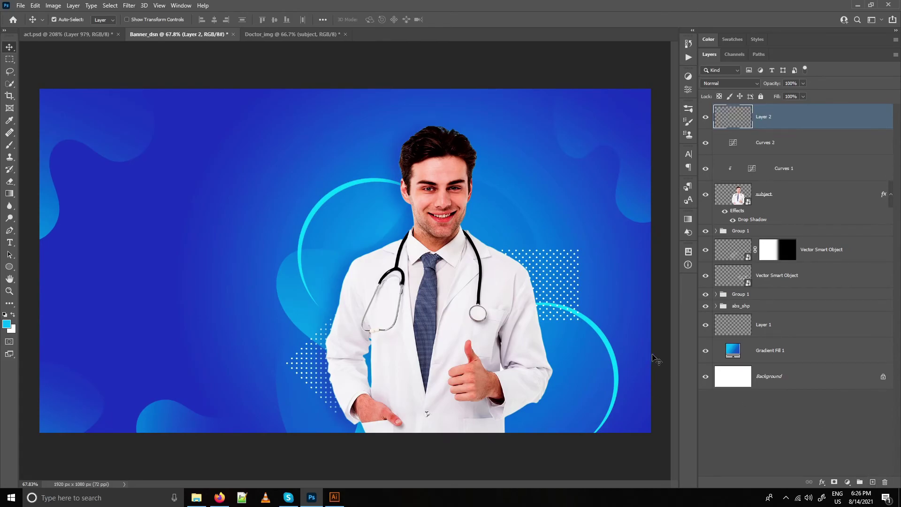
{"action": "key", "text": "ctrl+alt+shift+e"}
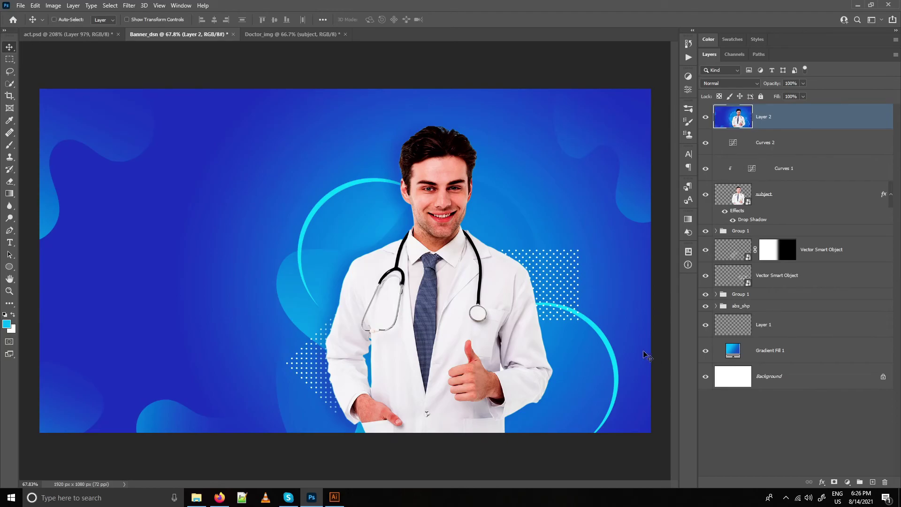
Apply a High Pass filter with a radius of 1.0 pixels to the stamped layer
{"action": "left_click", "coordinate": [130, 5]}
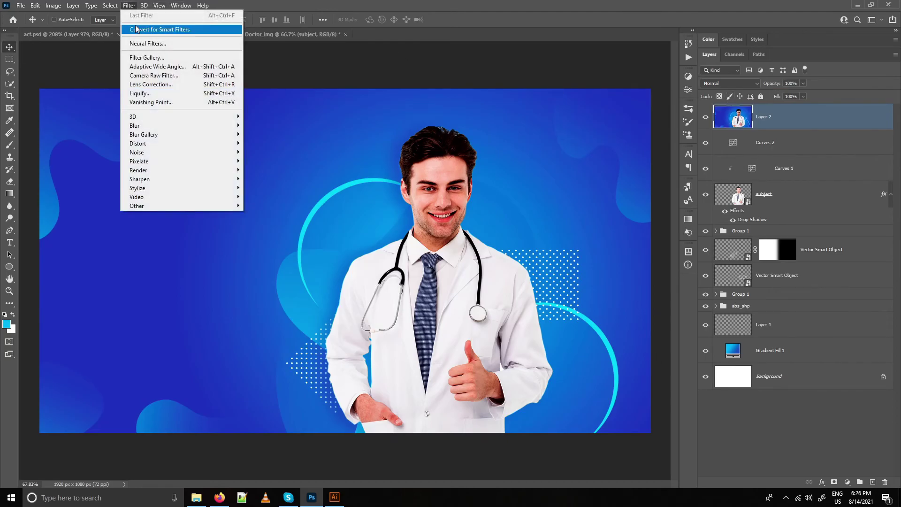
{"action": "mouse_move", "coordinate": [204, 205]}
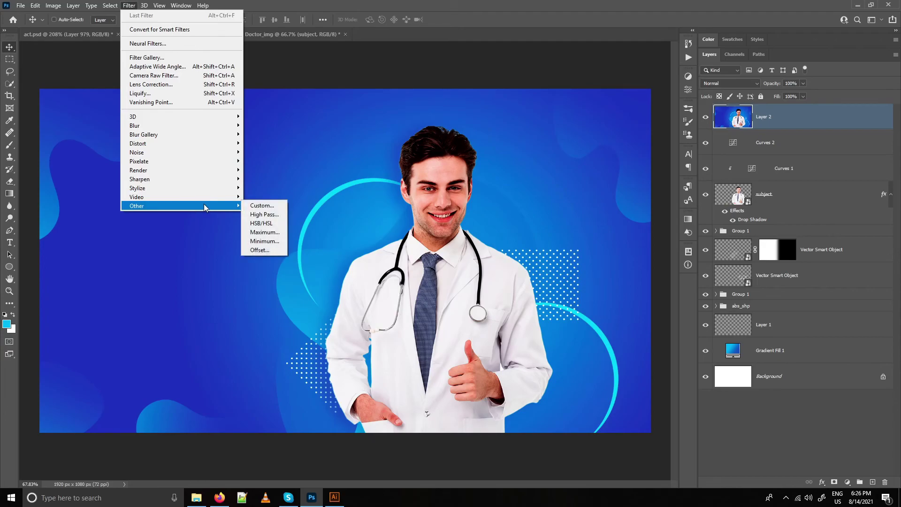
{"action": "left_click", "coordinate": [263, 213]}
{"action": "left_click_drag", "start_coordinate": [425, 103], "coordinate": [579, 96]}
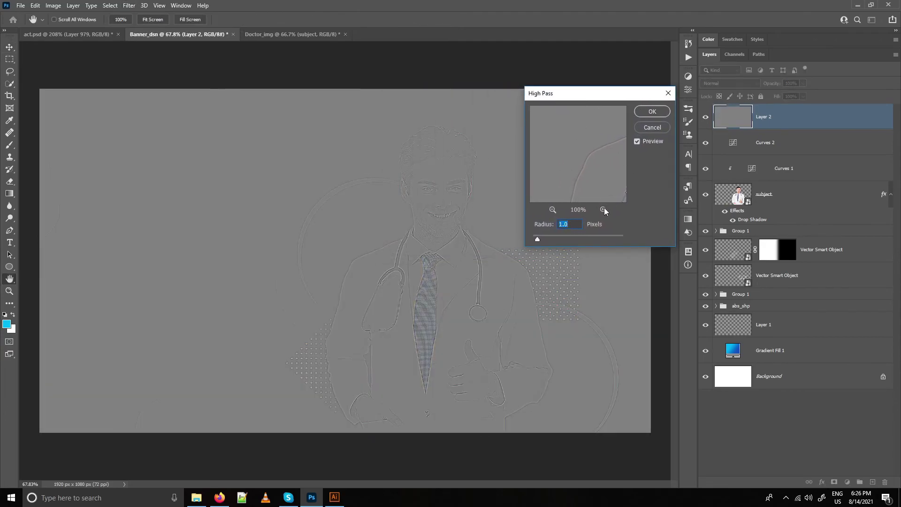
{"action": "left_click", "coordinate": [645, 112]}
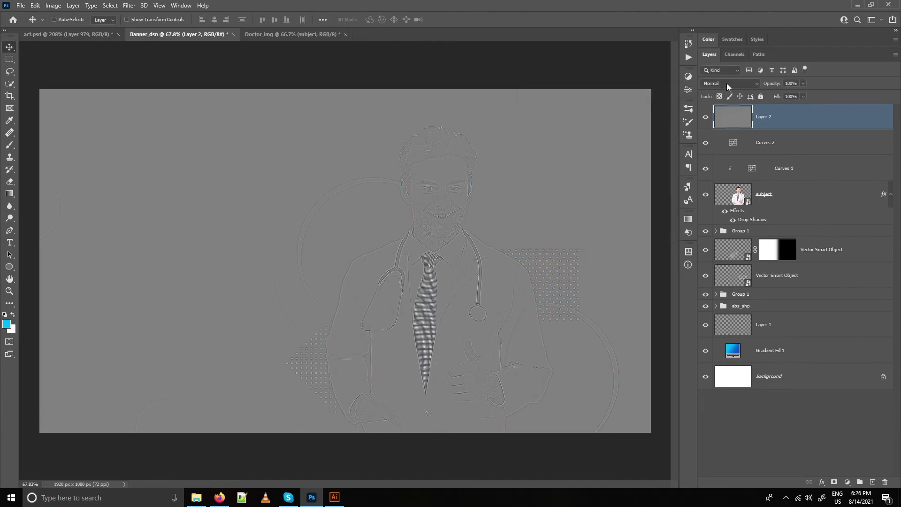
Set the High Pass layer's blend mode to Overlay and toggle its visibility to compare the sharpening on the doctor
{"action": "left_click", "coordinate": [726, 83]}
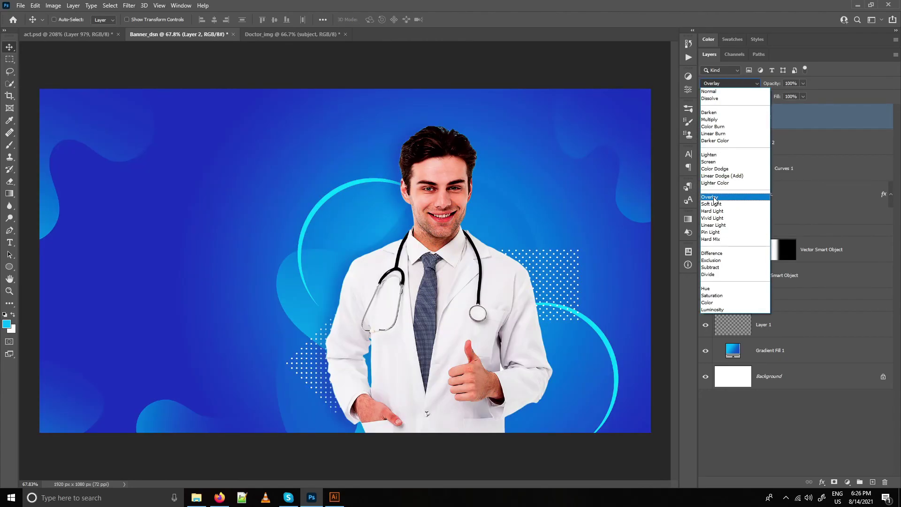
{"action": "left_click", "coordinate": [711, 197]}
{"action": "left_click_drag", "start_coordinate": [458, 187], "coordinate": [516, 203]}
{"action": "left_click", "coordinate": [706, 118]}
{"action": "left_click", "coordinate": [706, 117]}
{"action": "left_click", "coordinate": [706, 118]}
{"action": "left_click_drag", "start_coordinate": [415, 168], "coordinate": [399, 194]}
{"action": "left_click", "coordinate": [705, 118]}
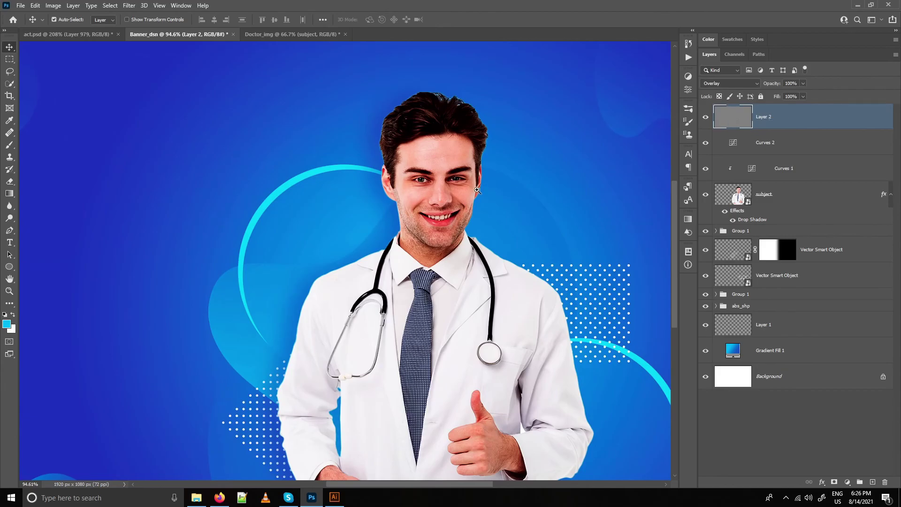
Add a white layer mask to the High Pass layer and ready the Brush tool with black as the foreground colour
{"action": "left_click_drag", "start_coordinate": [481, 188], "coordinate": [466, 189]}
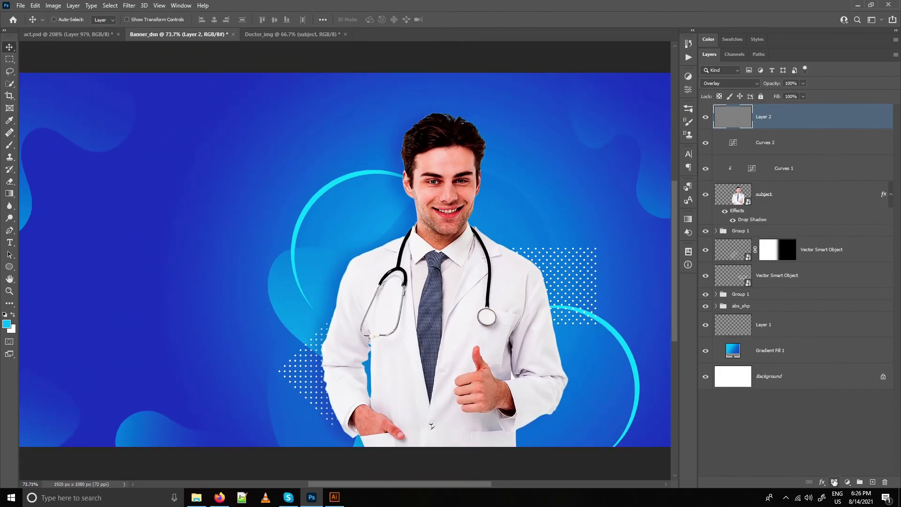
{"action": "left_click", "coordinate": [835, 482]}
{"action": "key", "text": "d"}
{"action": "key", "text": "b"}
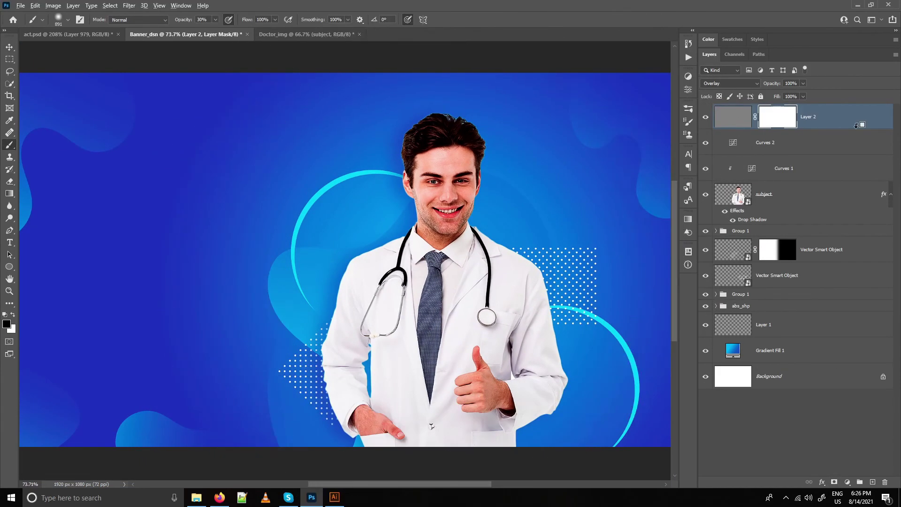
{"action": "key", "text": "ctrl+z"}
{"action": "left_click", "coordinate": [834, 483]}
Mask out the sharpening over the doctor's face and tie, painting black with a 77 px brush at 100% opacity
{"action": "left_click_drag", "start_coordinate": [436, 300], "coordinate": [336, 284]}
{"action": "left_click_drag", "start_coordinate": [429, 247], "coordinate": [401, 241]}
{"action": "mouse_move", "coordinate": [442, 184]}
{"action": "left_mouse_down"}
{"action": "mouse_move", "coordinate": [470, 193]}
{"action": "mouse_move", "coordinate": [437, 211]}
{"action": "left_mouse_up"}
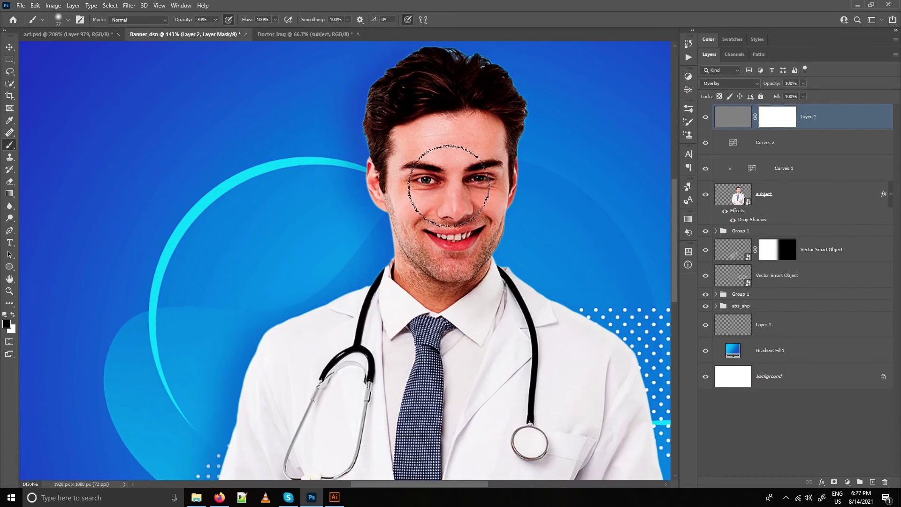
{"action": "key", "text": "0"}
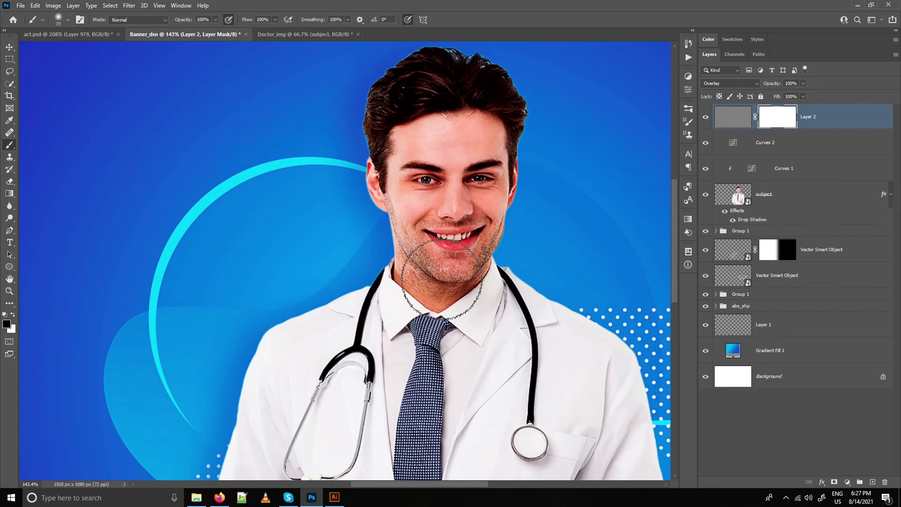
{"action": "mouse_move", "coordinate": [443, 153]}
{"action": "left_mouse_down"}
{"action": "mouse_move", "coordinate": [460, 209]}
{"action": "mouse_move", "coordinate": [443, 221]}
{"action": "left_mouse_up"}
{"action": "scroll", "coordinate": [440, 223], "scroll_direction": "down", "scroll_amount": 5}
{"action": "left_click_drag", "start_coordinate": [418, 455], "coordinate": [431, 281]}
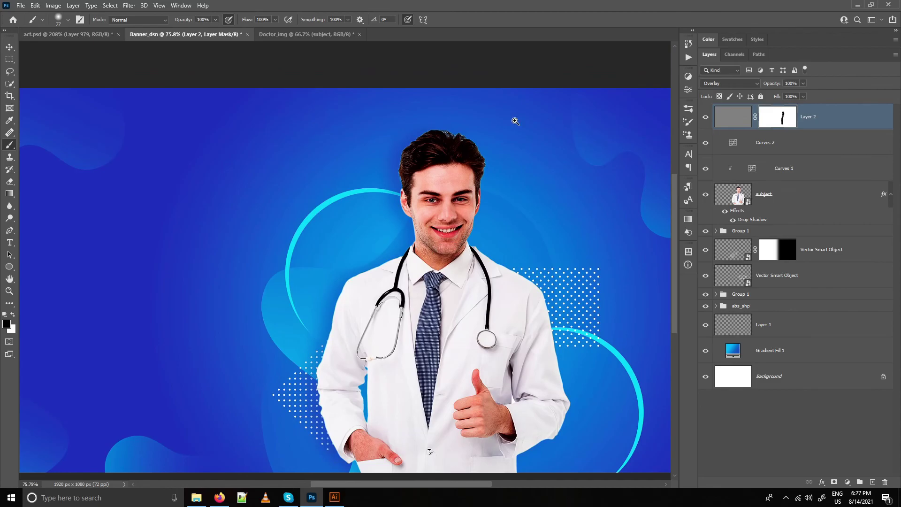
Disable and re-enable the High Pass layer's mask to compare the doctor with and without the masking
{"action": "scroll", "coordinate": [547, 123], "scroll_direction": "up", "scroll_amount": 4}
{"action": "left_click", "coordinate": [778, 123], "text": "shift"}
{"action": "left_click", "coordinate": [778, 123], "text": "shift"}
{"action": "scroll", "coordinate": [475, 119], "scroll_direction": "down", "scroll_amount": 4}
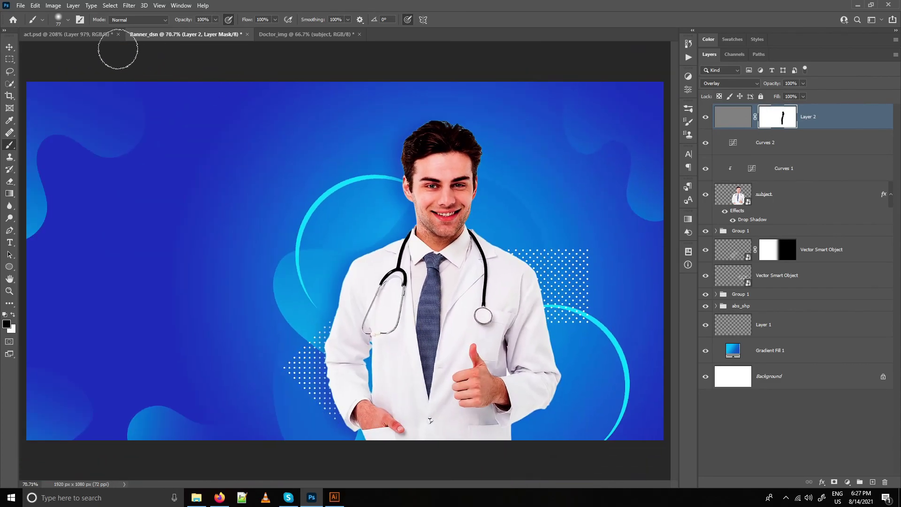
Show the "bnr content" group above all layers and preview the finished banner in full screen mode
{"action": "key", "text": "v"}
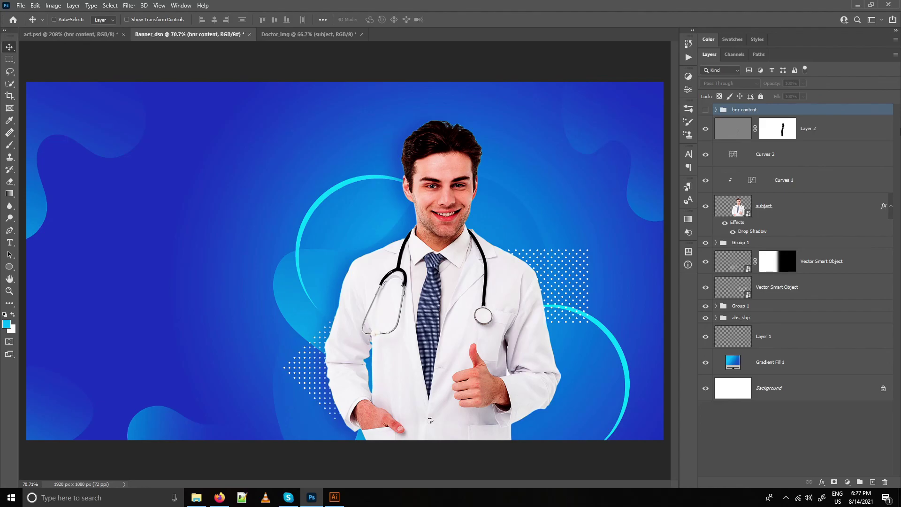
{"action": "left_click", "coordinate": [705, 109]}
{"action": "key", "text": "f"}
{"action": "key", "text": "f"}
{"action": "left_click", "coordinate": [517, 74]}
{"action": "key", "text": "ctrl+plus"}
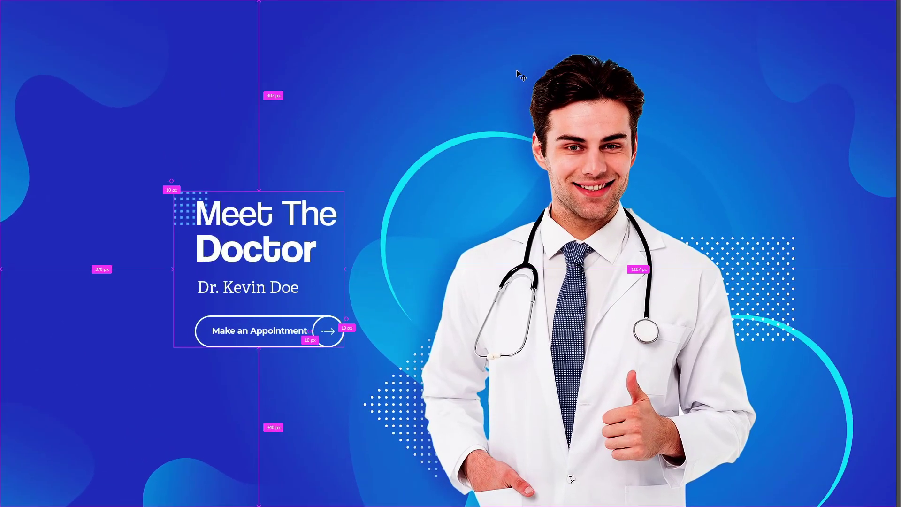